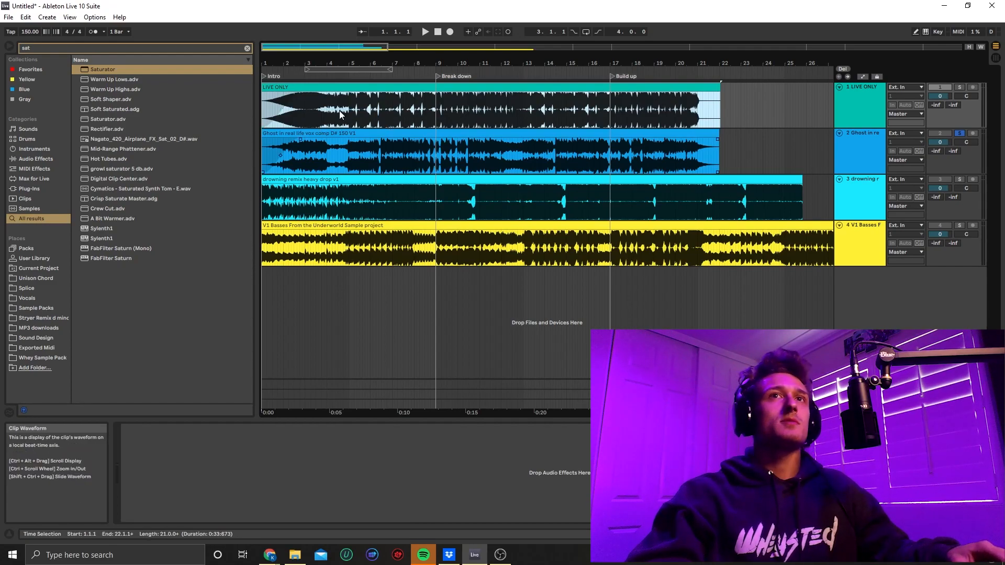
# Step: Listen to the LIVE ONLY track from the intro and again from bar 5 to find where its phrases change
pyautogui.click(278, 108)
pyautogui.press('space')
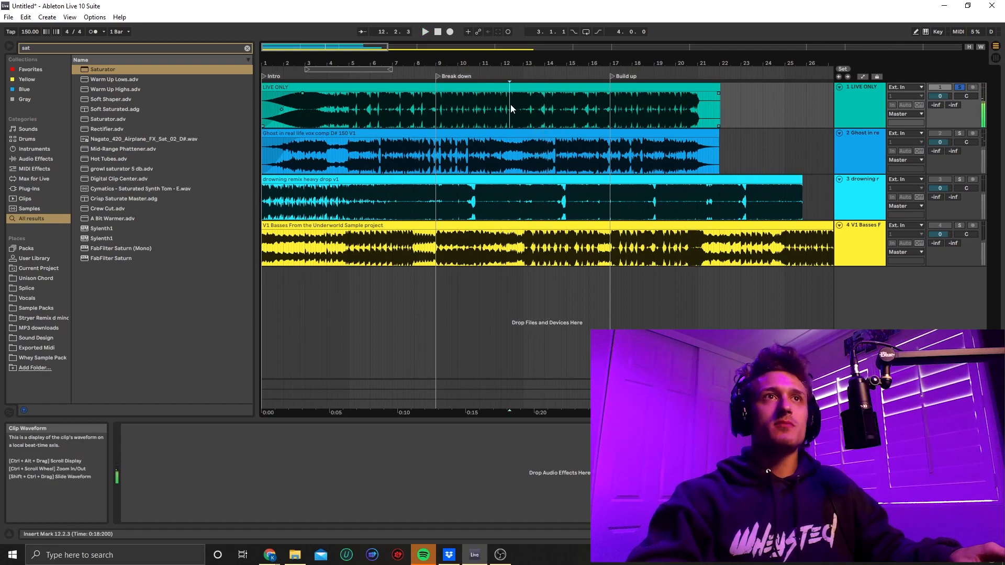
pyautogui.moveTo(510, 109); pyautogui.dragTo(563, 107)
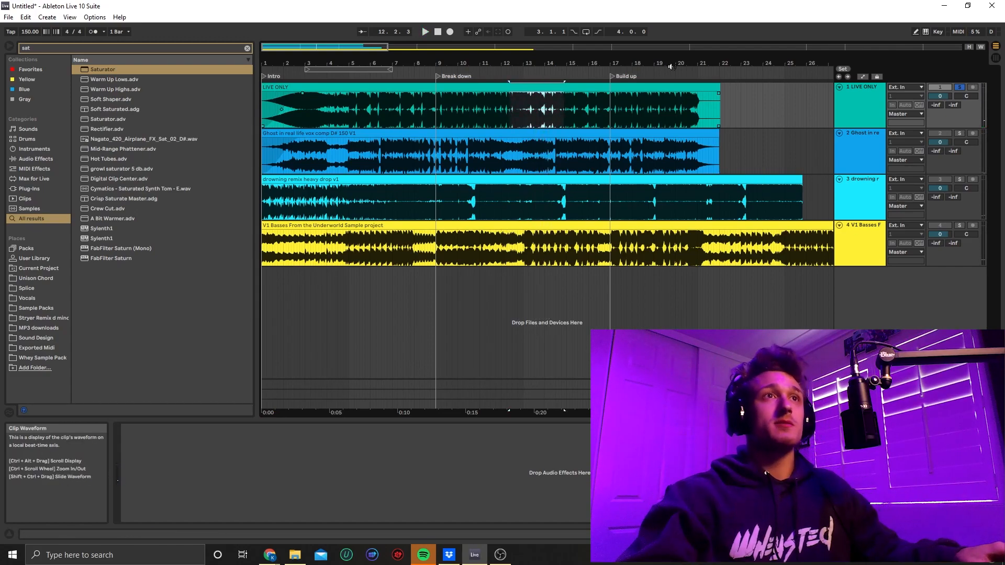
pyautogui.scroll(6, 342, 127)
pyautogui.hscroll(-1, 361, 124)
pyautogui.click(407, 113)
pyautogui.hscroll(2, 444, 124)
pyautogui.scroll(-3, 447, 121)
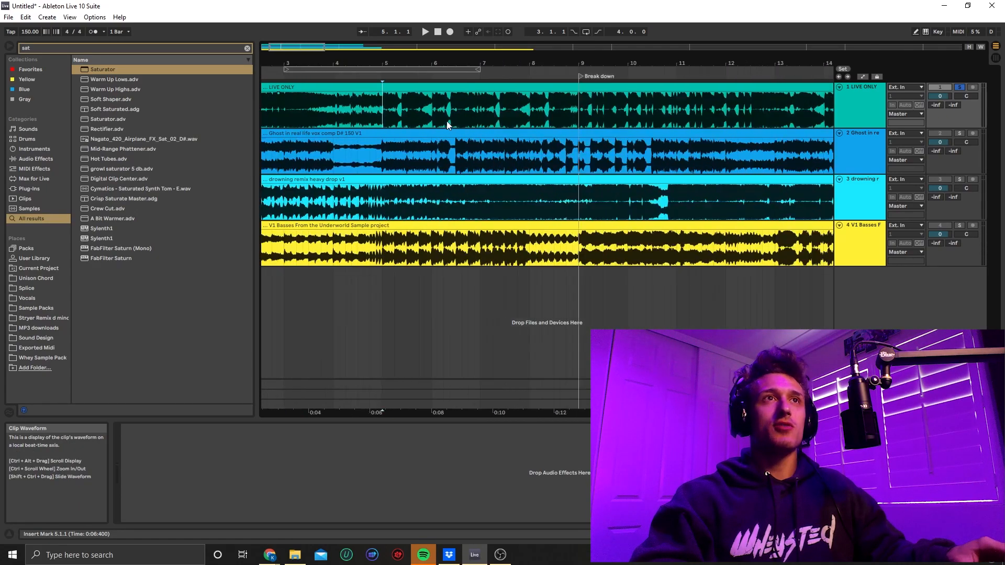
pyautogui.press('space')
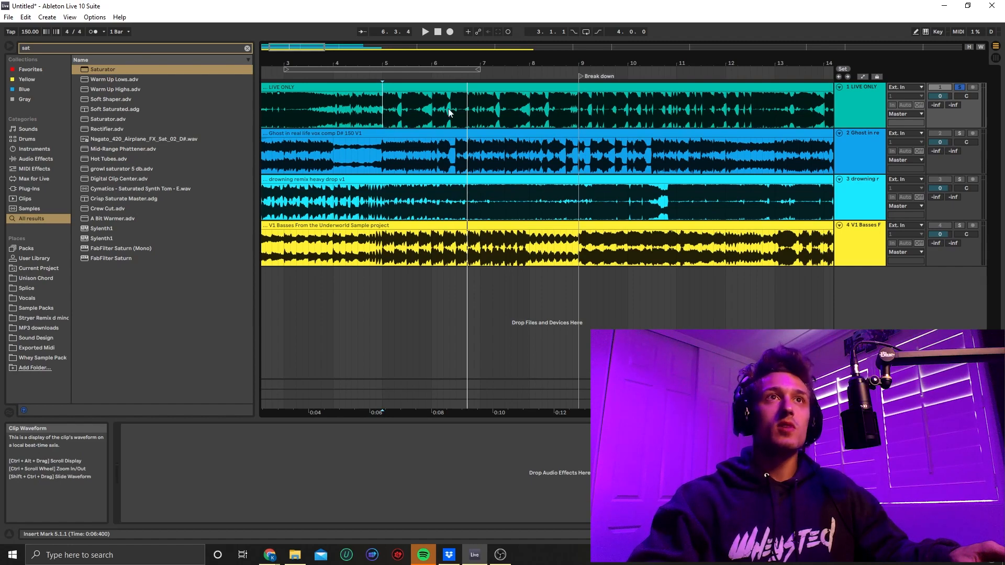
# Step: Split the LIVE ONLY clip at 5.1.1 and 9.1.1 and colour the section in between red
pyautogui.hscroll(2, 497, 102)
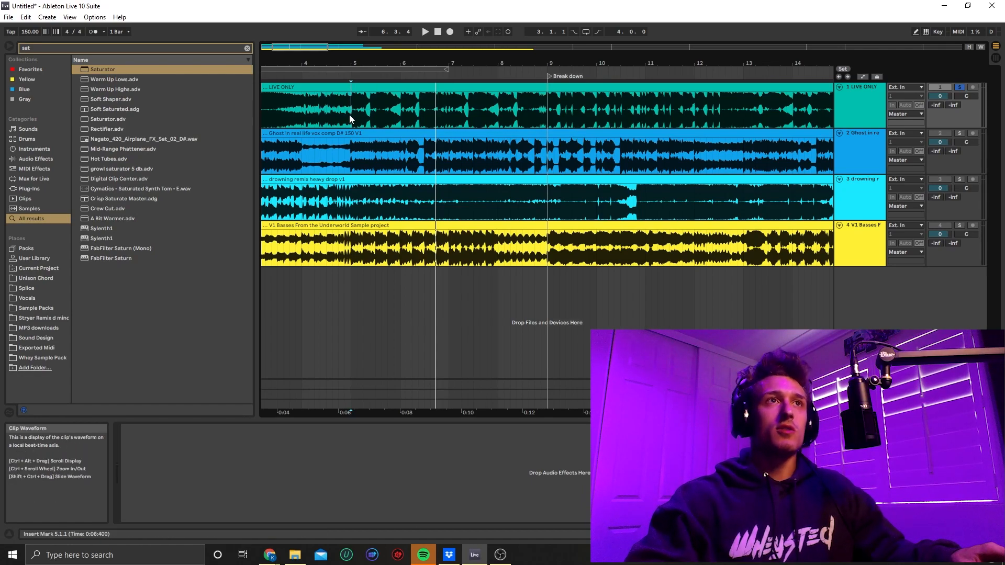
pyautogui.moveTo(350, 118); pyautogui.dragTo(487, 124)
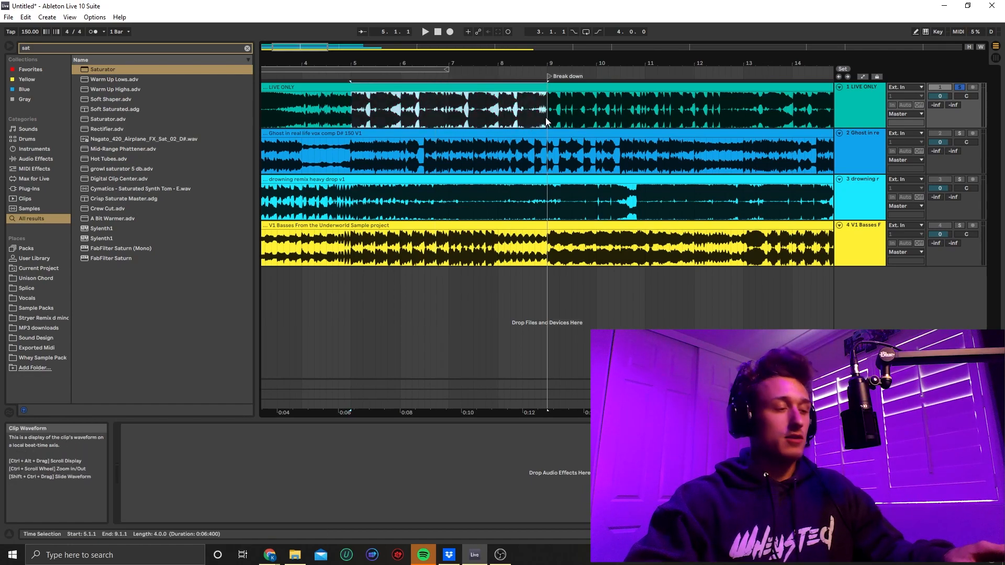
pyautogui.rightClick(484, 92)
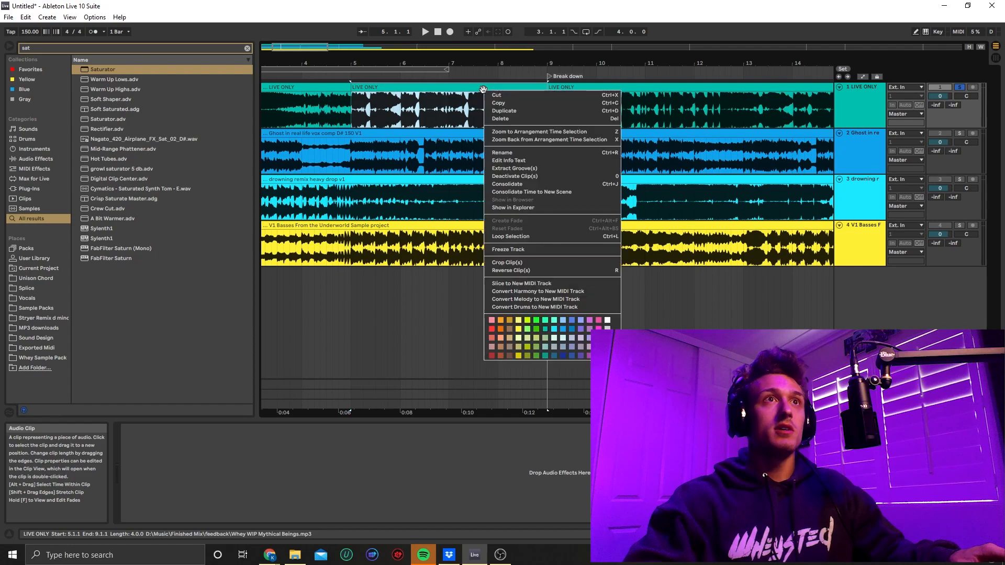
pyautogui.click(492, 329)
# Step: Listen to the section's end, undo the red colouring, and split at 8.2.3 so only 5.1.1 to 8.2.3 is coloured red
pyautogui.click(481, 117)
pyautogui.press('space')
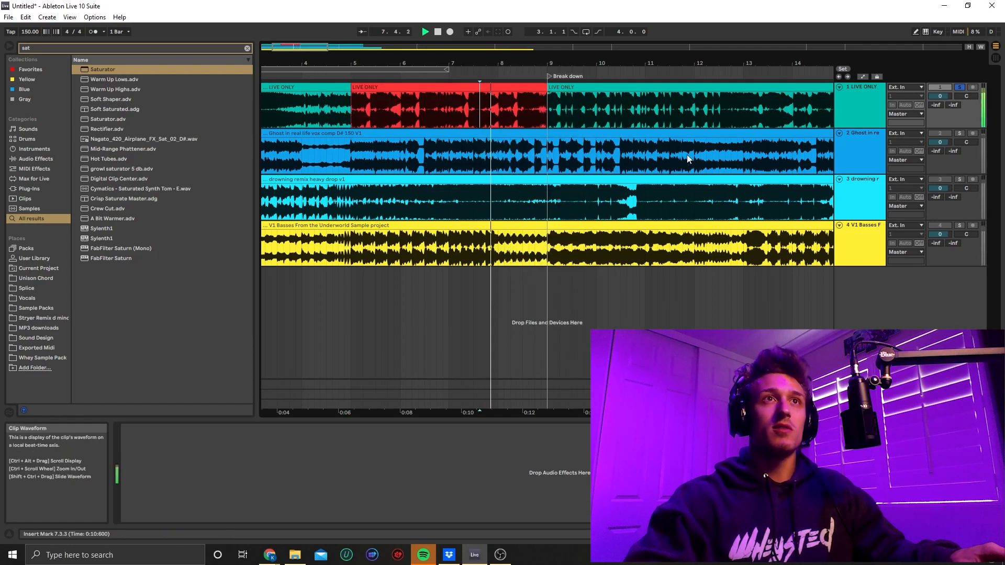
pyautogui.press('space')
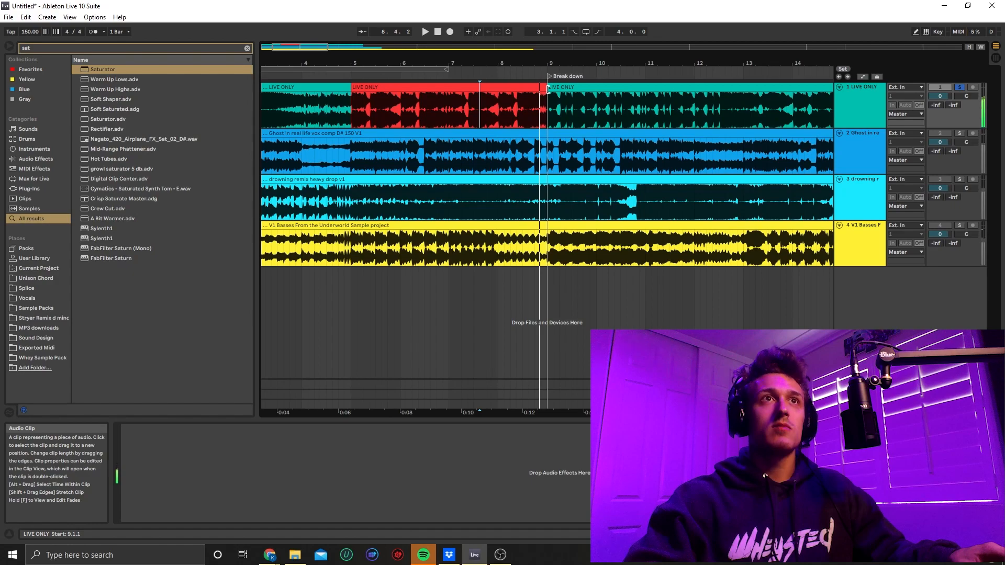
pyautogui.hotkey('ctrl', 'z')
pyautogui.click(517, 113)
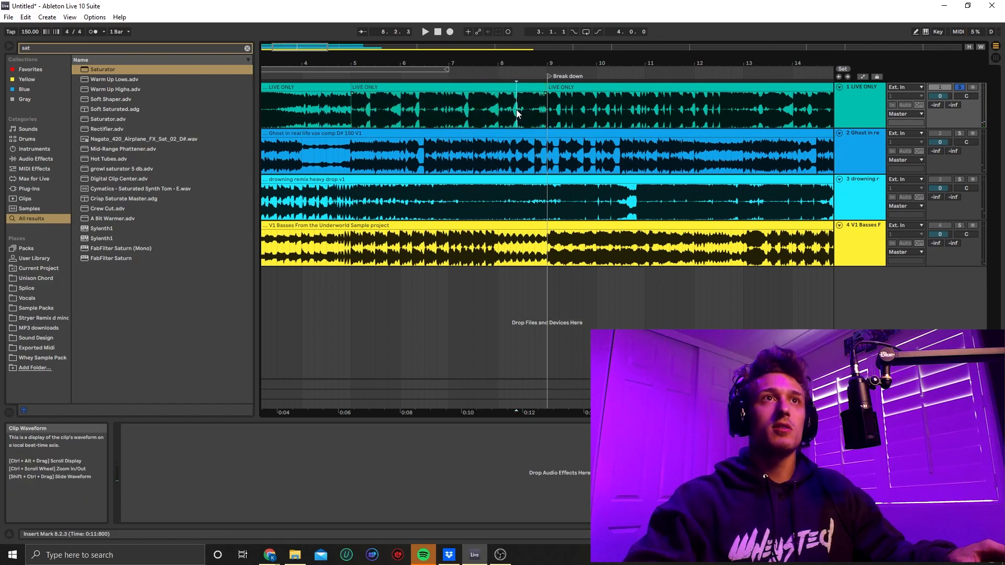
pyautogui.rightClick(460, 89)
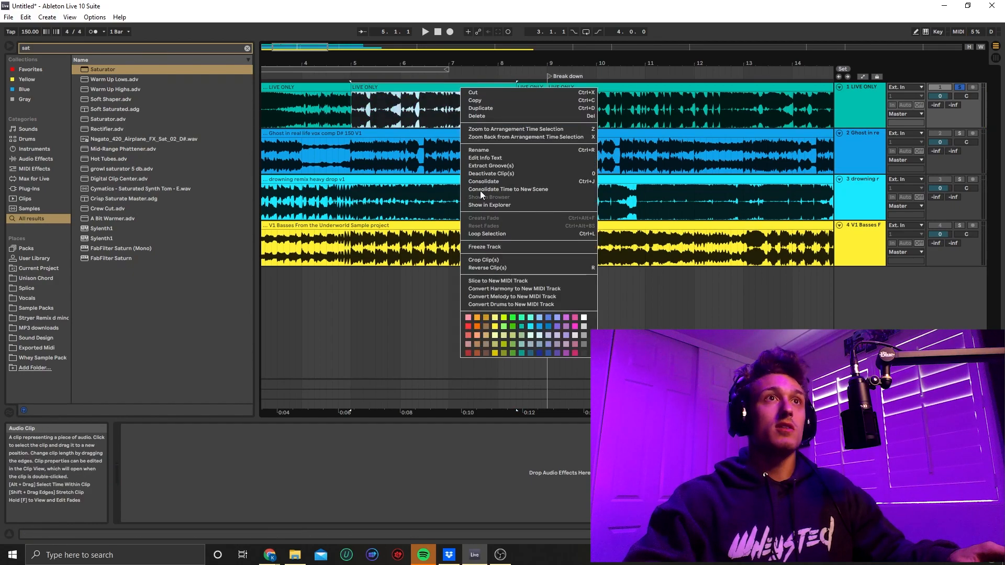
pyautogui.click(469, 326)
# Step: Listen around bar 12 and split the LIVE ONLY clip at 12.3.1 and 13.2.1
pyautogui.click(546, 117)
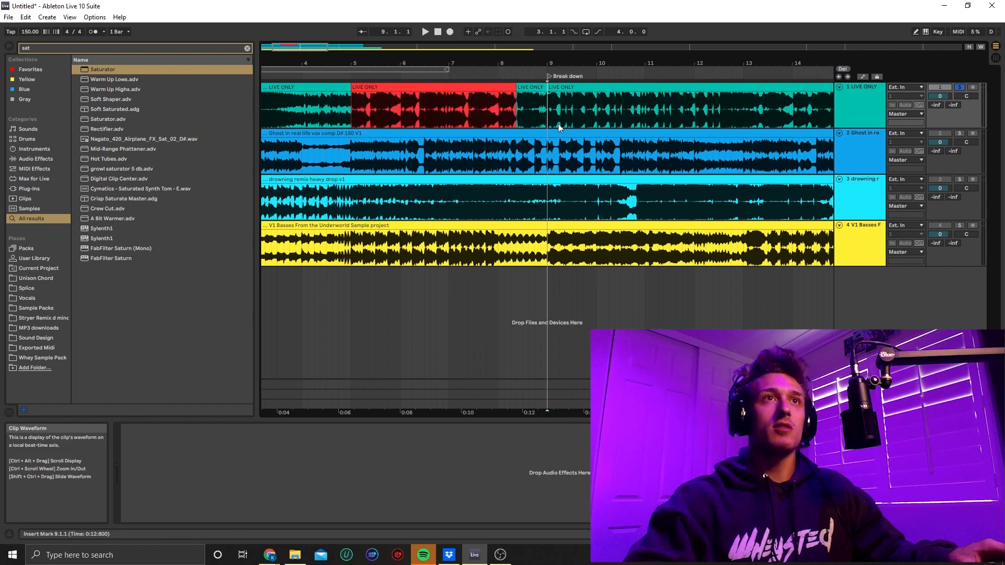
pyautogui.hscroll(2, 646, 124)
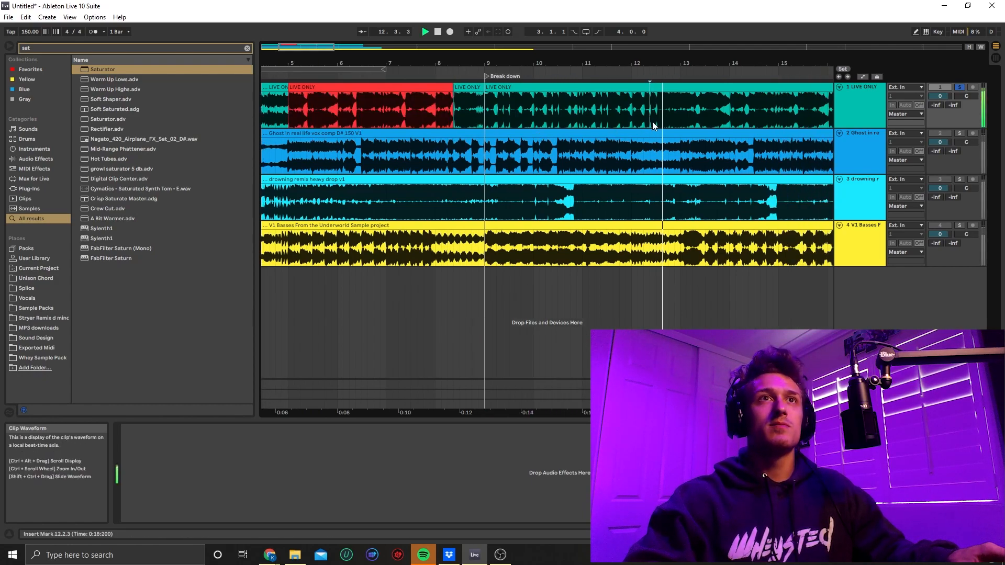
pyautogui.press('space')
pyautogui.click(658, 117)
pyautogui.hotkey('ctrl', 'e')
pyautogui.click(692, 107)
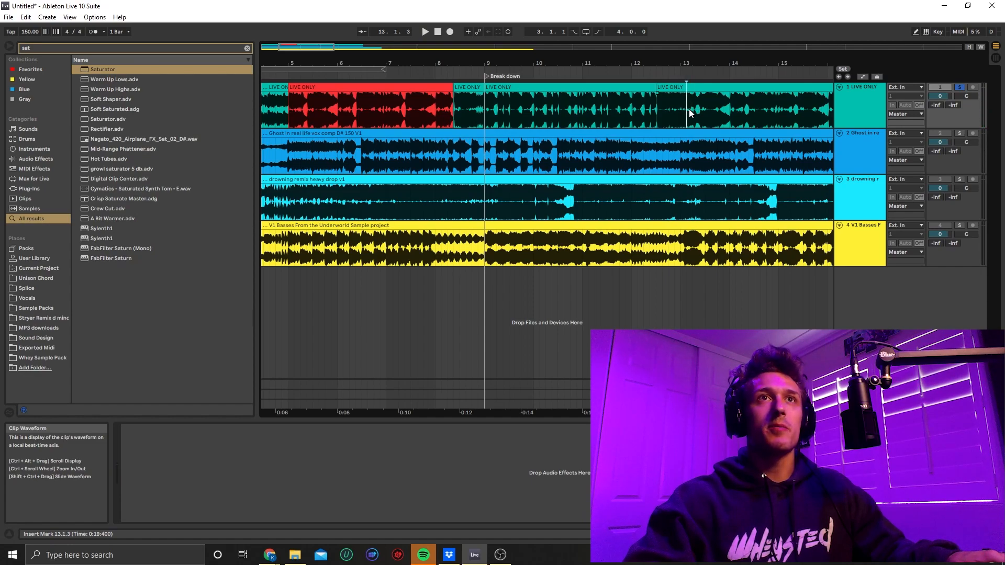
# Step: Colour the LIVE ONLY section from 9.1.1 to 12.3.1 blue
pyautogui.click(583, 87)
pyautogui.rightClick(582, 85)
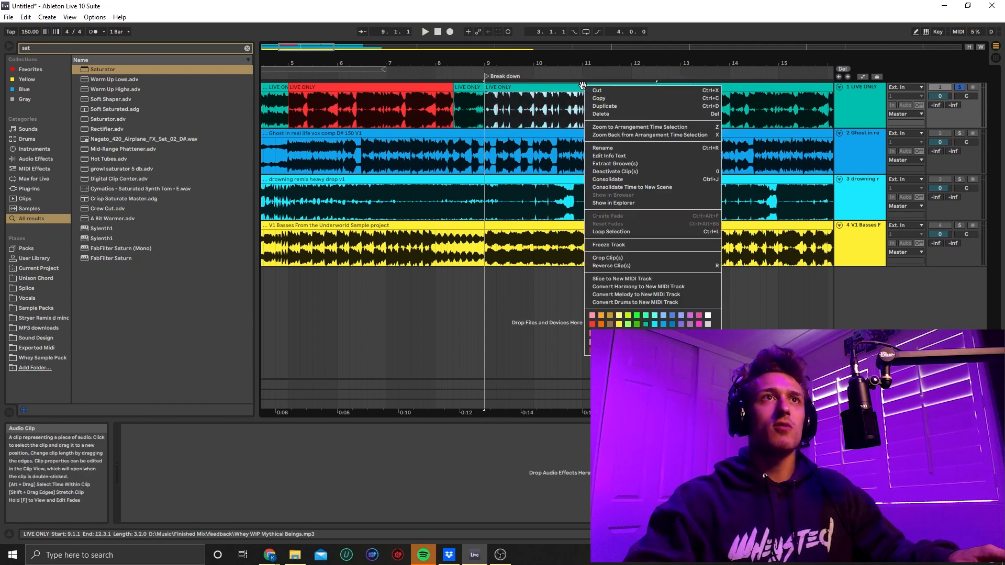
pyautogui.click(663, 324)
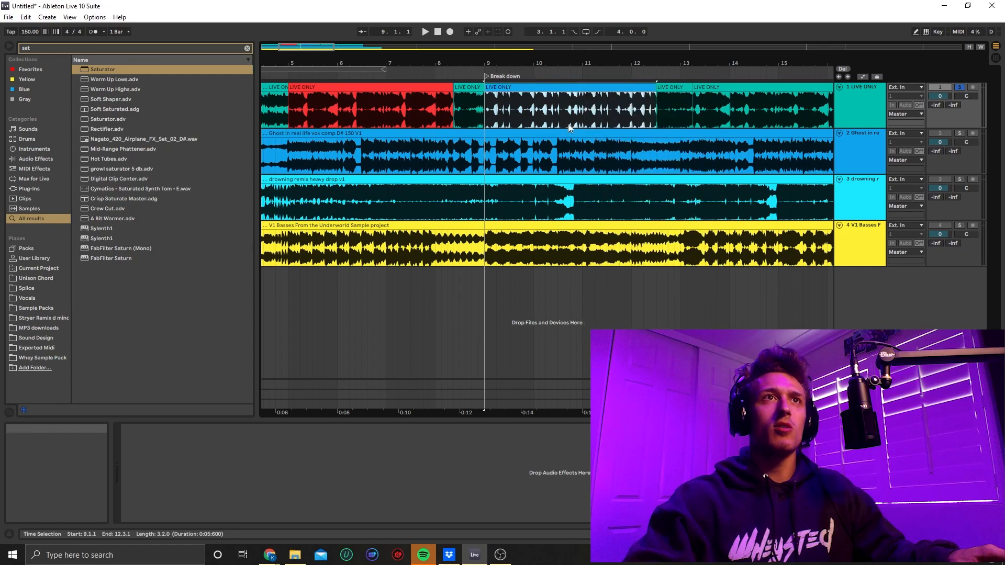
# Step: Colour the short sections 8.2.3 to 9.1.1 and 12.3.1 to 13.2.1 yellow, and deactivate the remaining LIVE ONLY clip from 13.2.1 onward
pyautogui.rightClick(470, 89)
pyautogui.click(508, 322)
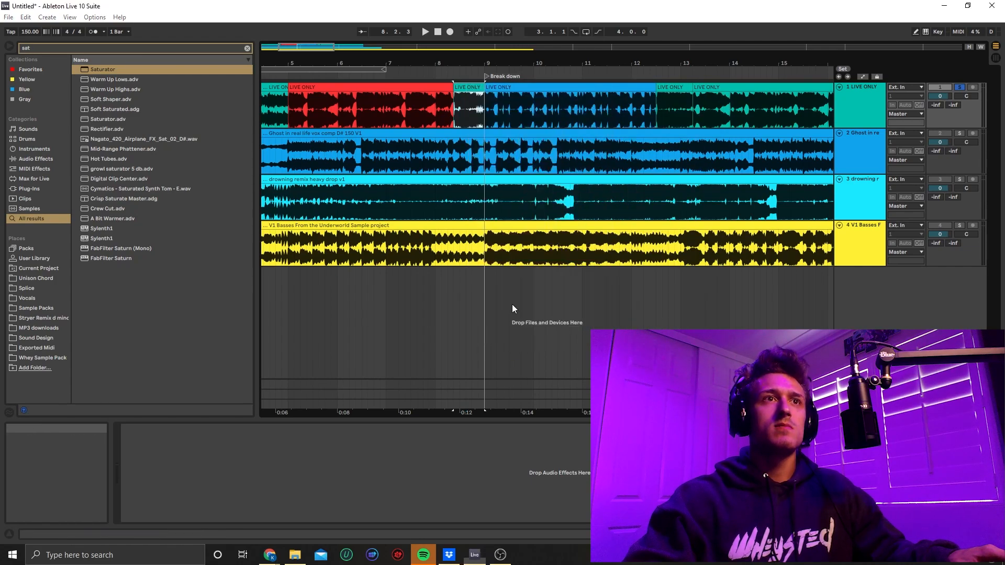
pyautogui.rightClick(670, 89)
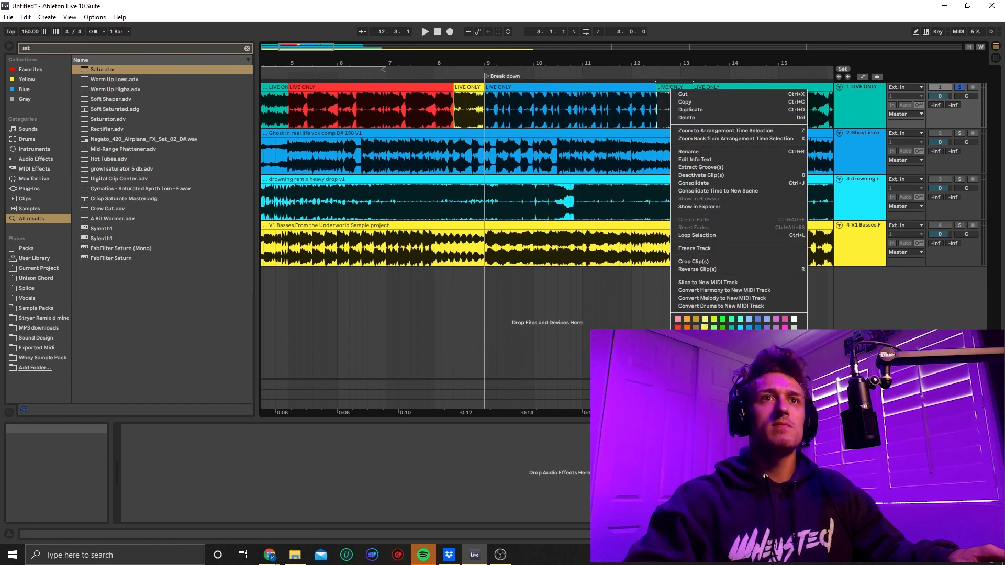
pyautogui.click(735, 138)
pyautogui.click(578, 84)
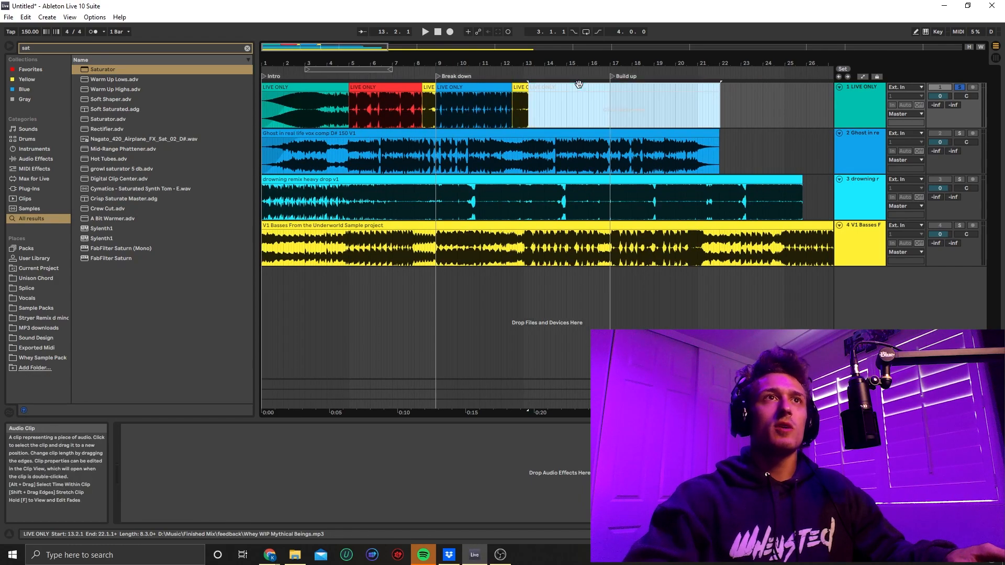
# Step: Select the red, yellow, blue and second yellow sections in turn to review how the phrases alternate
pyautogui.scroll(5, 459, 114)
pyautogui.click(386, 76)
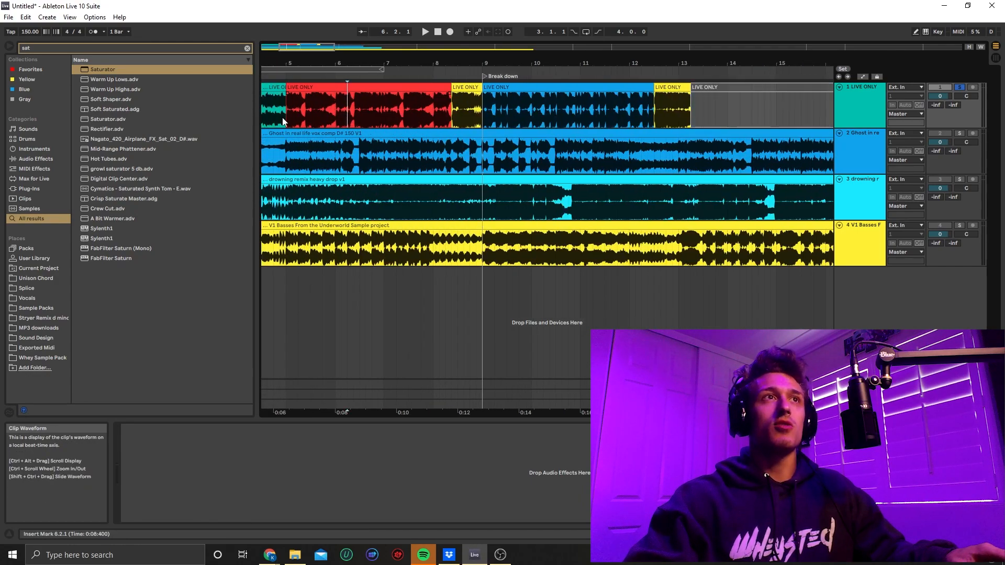
pyautogui.click(377, 96)
pyautogui.click(379, 88)
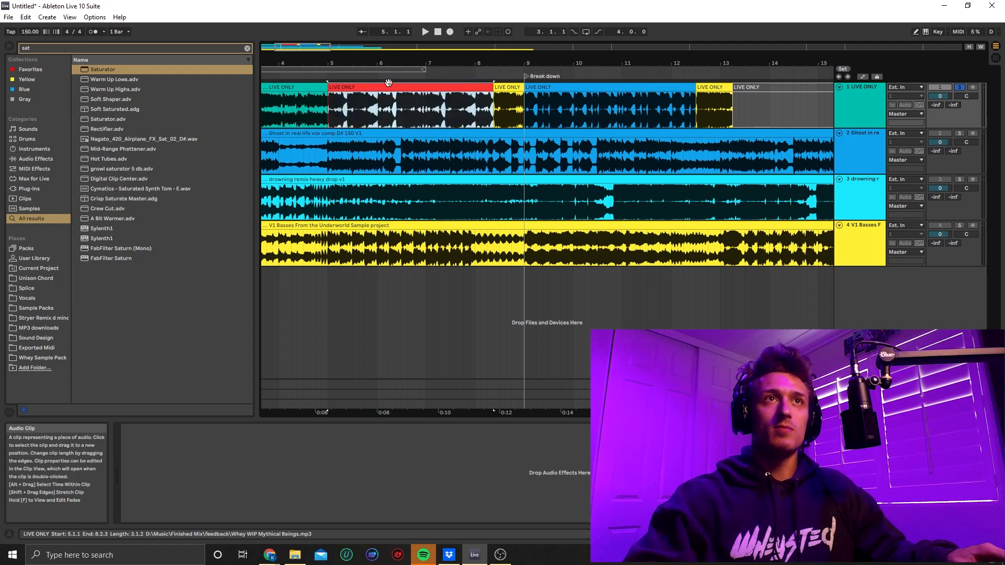
pyautogui.click(516, 86)
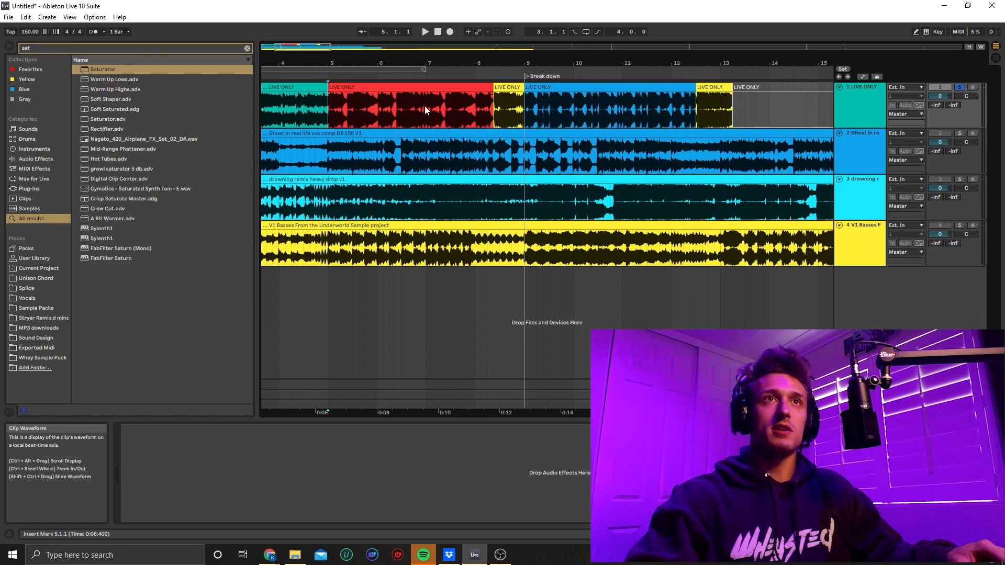
pyautogui.click(384, 89)
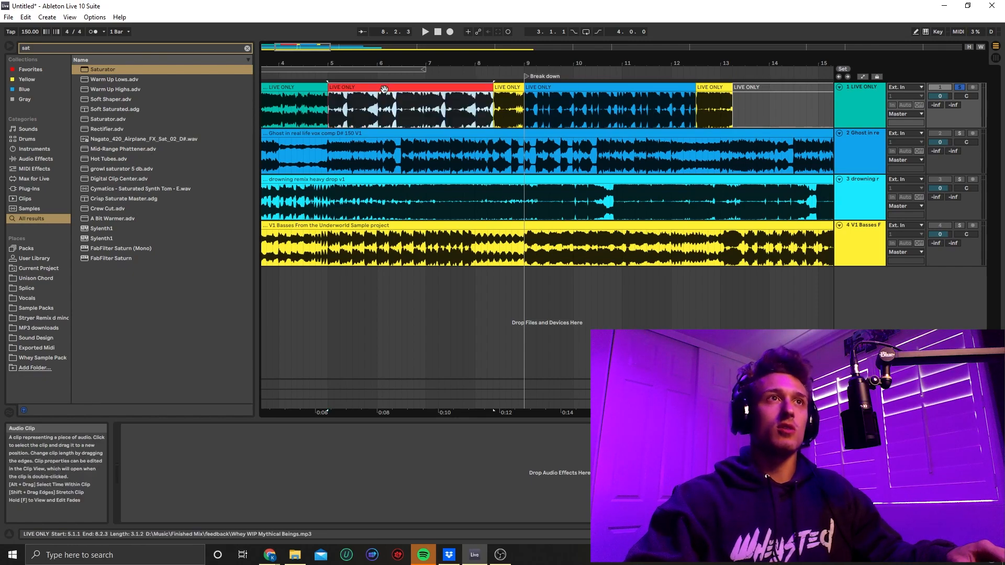
pyautogui.click(504, 87)
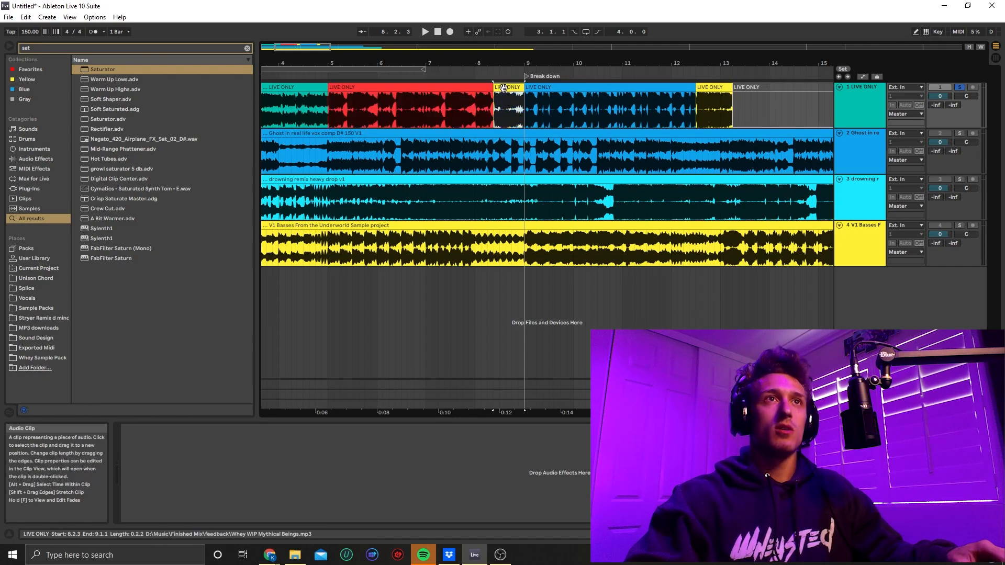
pyautogui.click(573, 89)
pyautogui.click(714, 87)
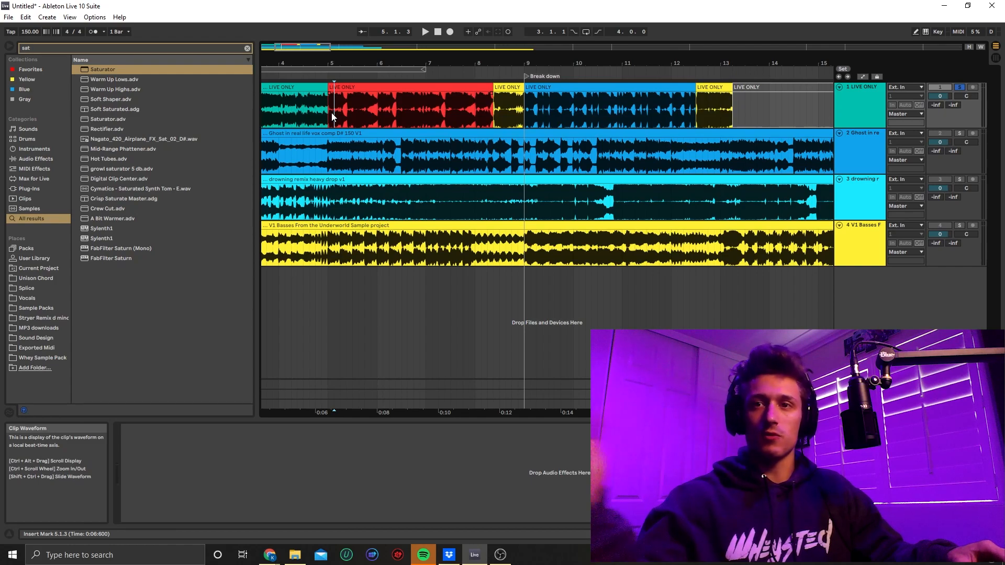
# Step: Play back the coloured sections from bar 5 and trim the second yellow section to end at 13.1.1
pyautogui.press('space')
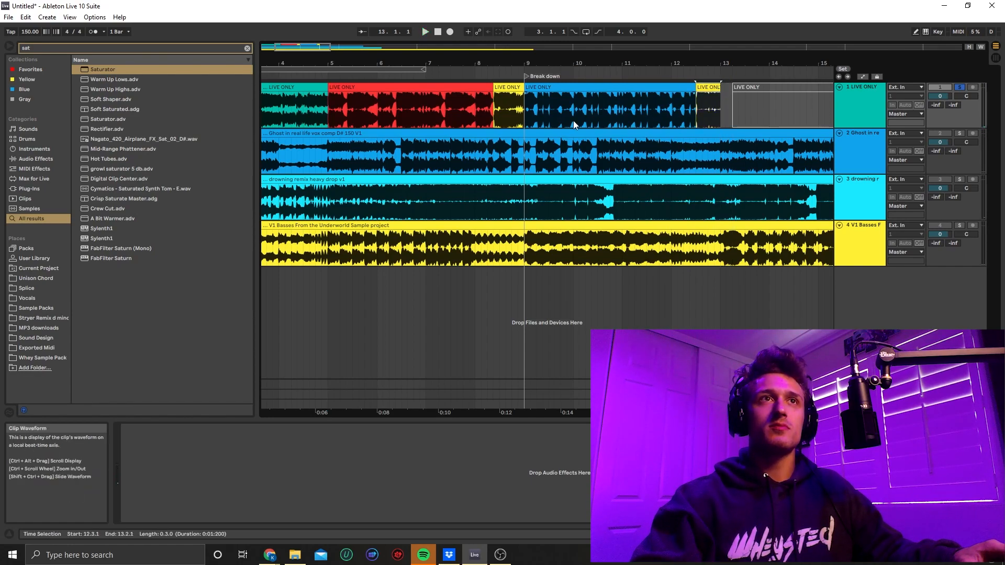
pyautogui.hscroll(-5, 485, 121)
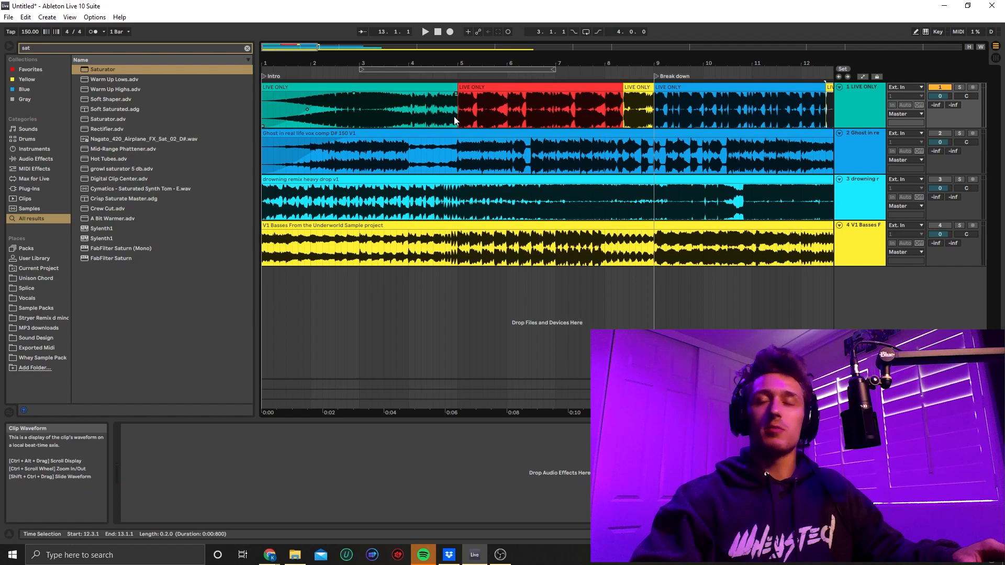
pyautogui.hscroll(2, 453, 116)
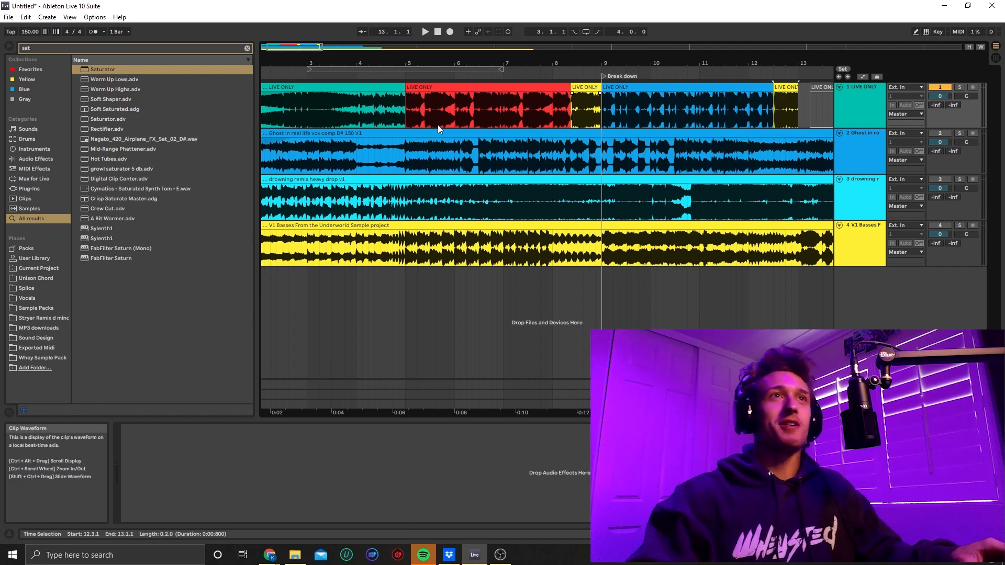
# Step: Highlight the red section, the blue section and the closing yellow section to compare their lengths
pyautogui.hscroll(1, 438, 127)
pyautogui.moveTo(376, 107); pyautogui.dragTo(539, 104)
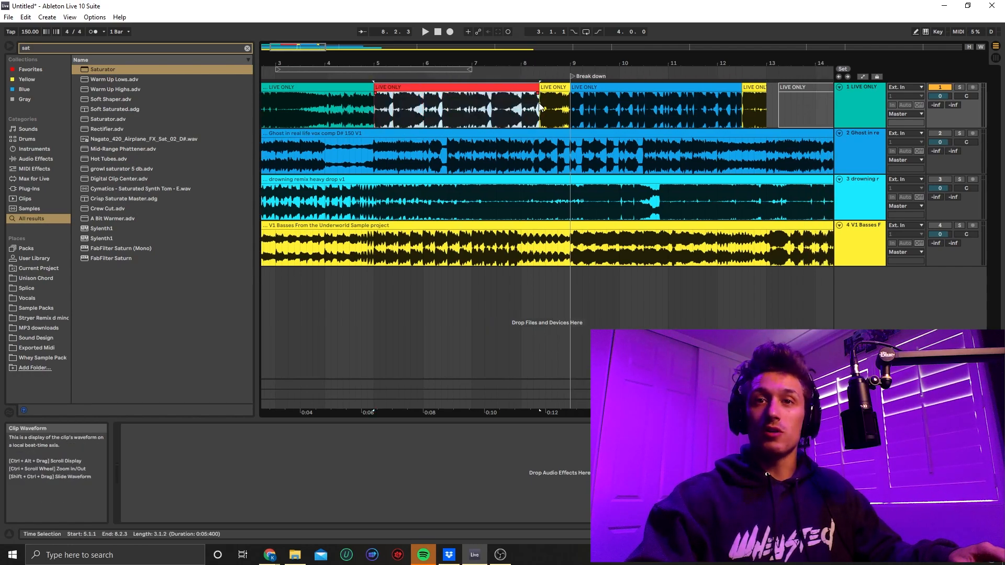
pyautogui.moveTo(569, 115); pyautogui.dragTo(741, 112)
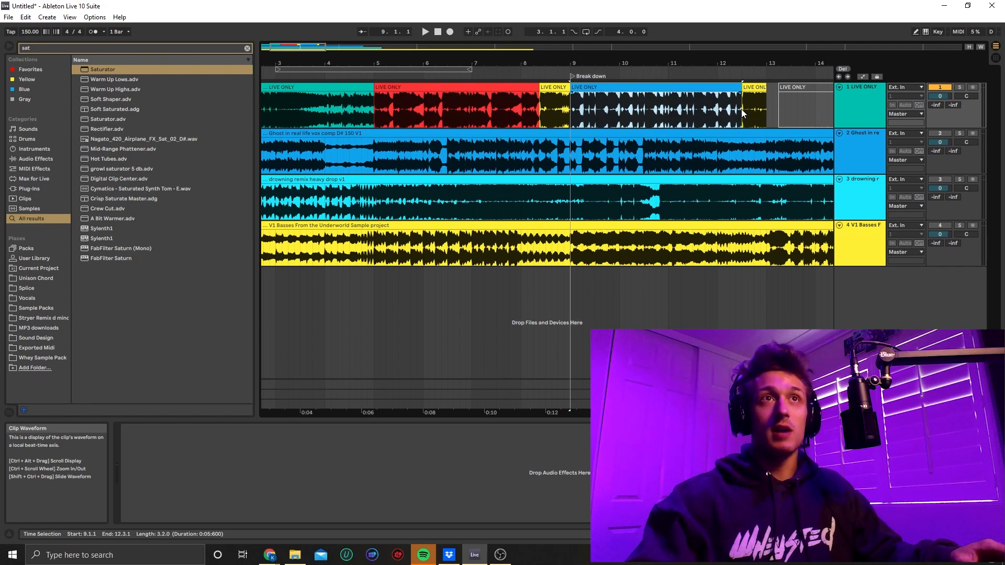
pyautogui.click(754, 87)
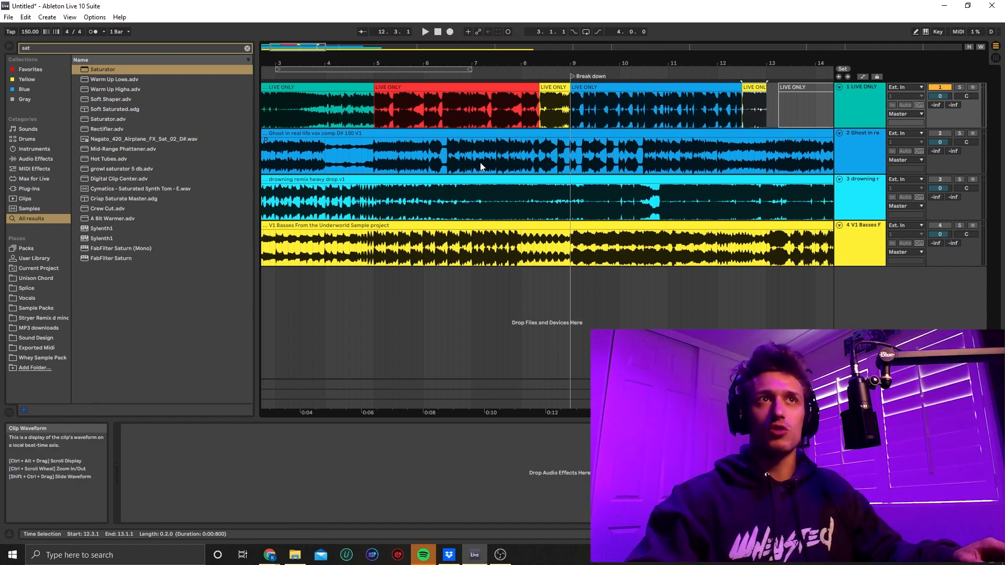
# Step: Deactivate the LIVE ONLY track and activate the Ghost in real life track to work on it instead
pyautogui.click(405, 156)
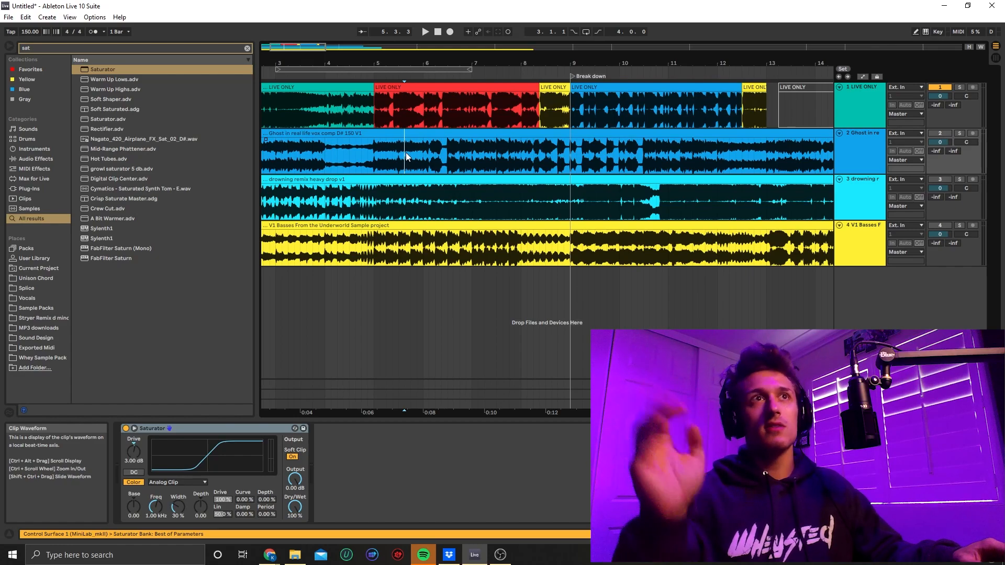
pyautogui.scroll(-5, 435, 135)
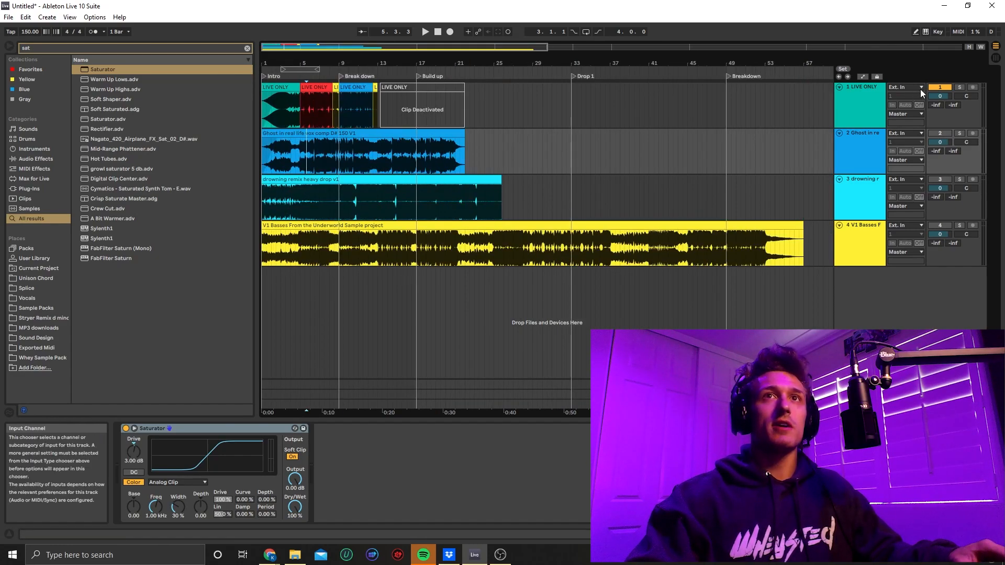
pyautogui.click(938, 91)
pyautogui.click(939, 87)
pyautogui.click(940, 133)
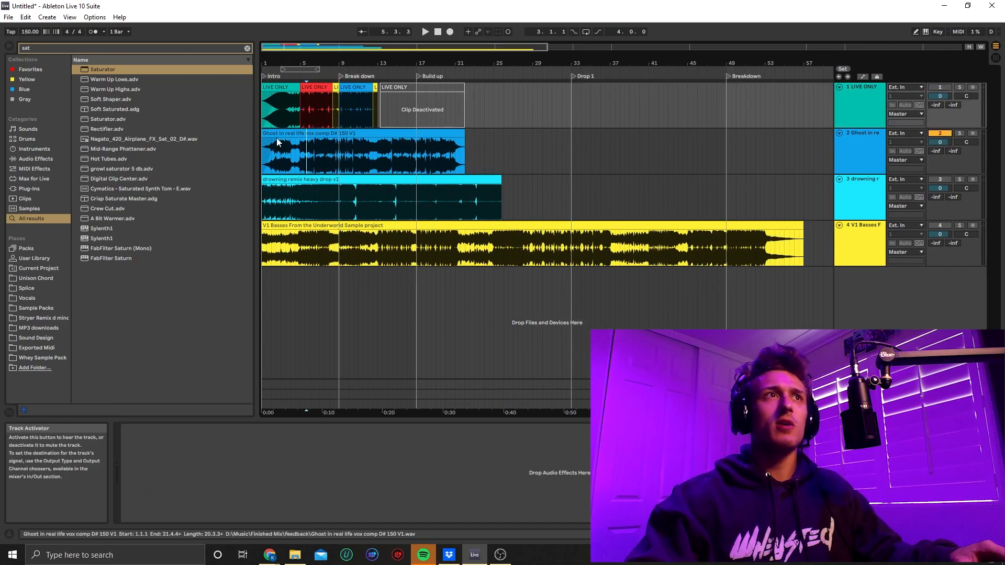
pyautogui.scroll(4, 310, 147)
pyautogui.hscroll(-3, 309, 146)
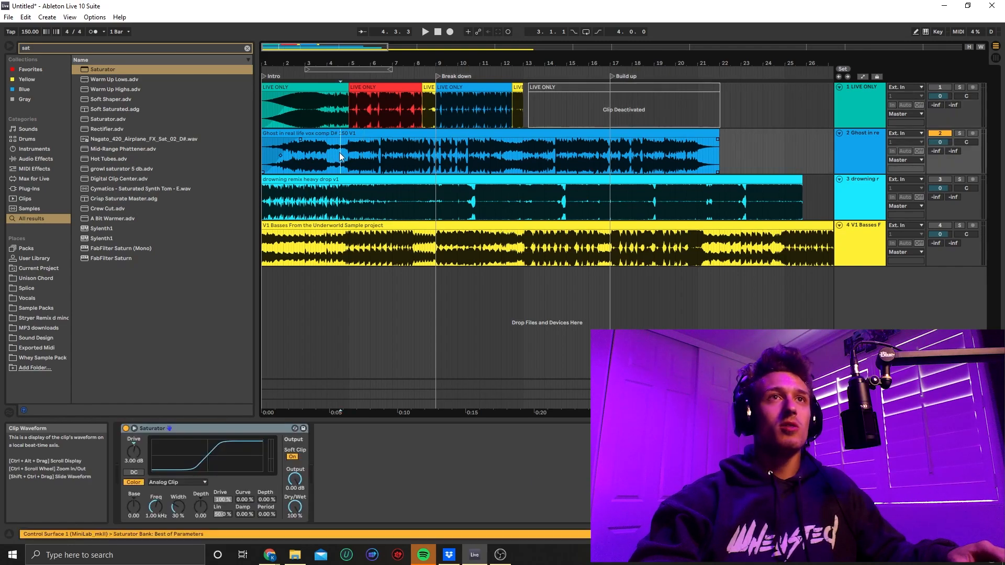
# Step: Lengthen the Ghost in real life clip's fade-in to end just before bar 5, then play the clip back from 2.2.1
pyautogui.press('space')
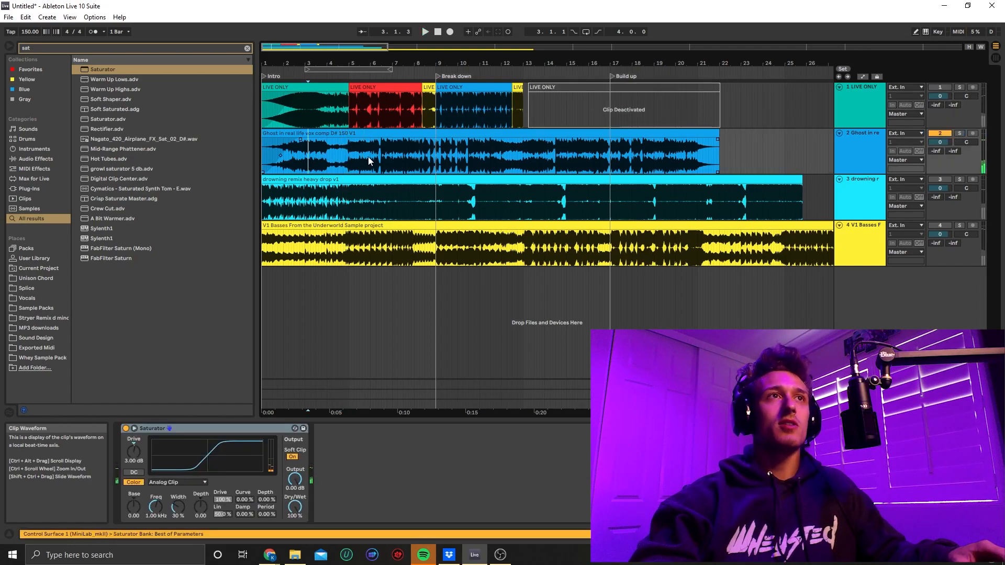
pyautogui.scroll(8, 340, 161)
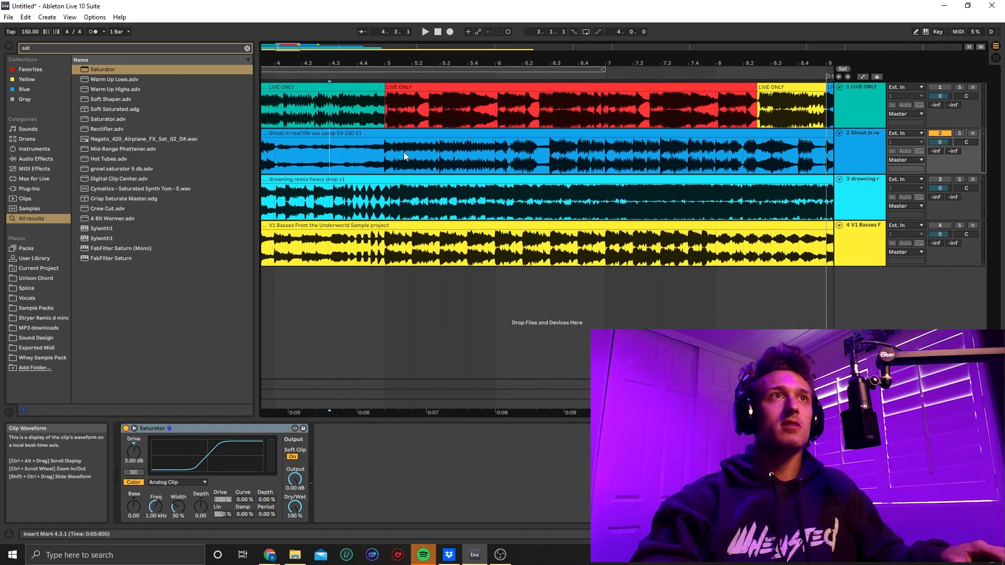
pyautogui.scroll(-6, 376, 157)
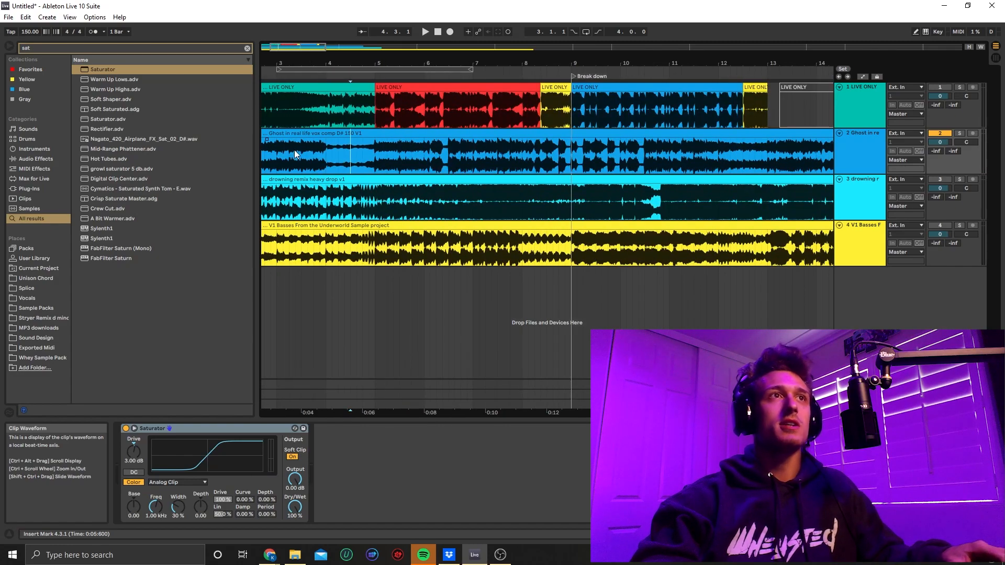
pyautogui.scroll(-4, 295, 150)
pyautogui.moveTo(303, 140); pyautogui.dragTo(335, 141)
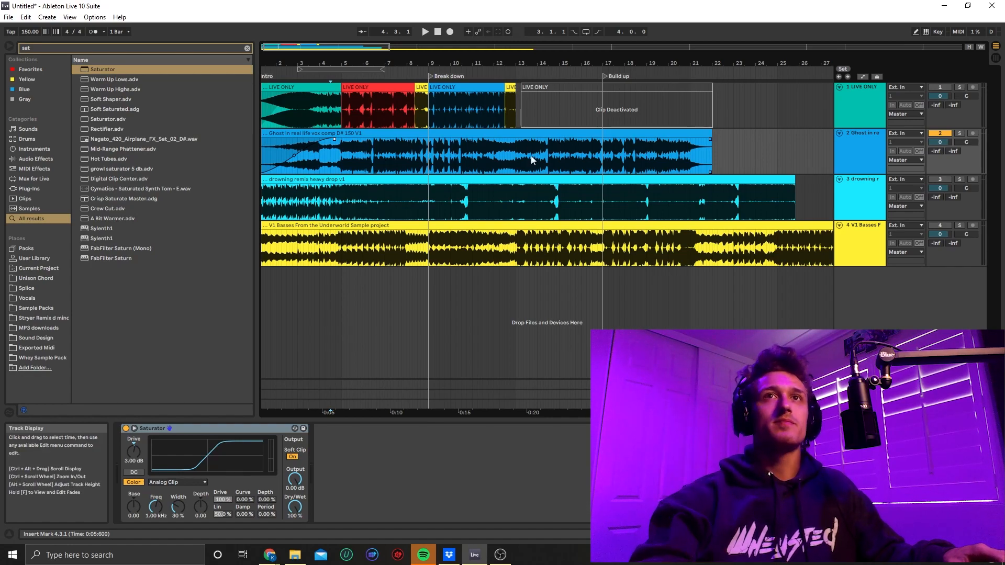
pyautogui.press('space')
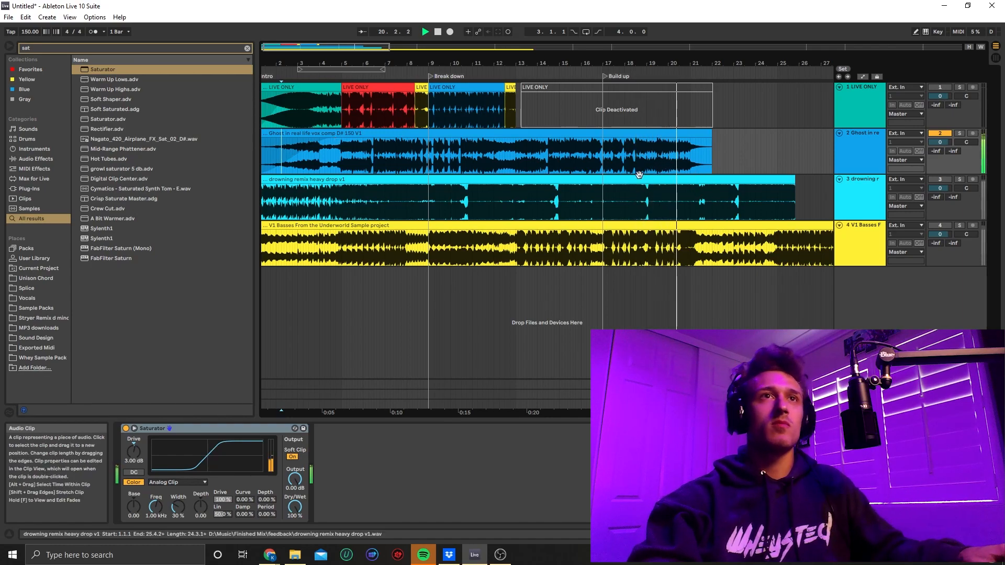
pyautogui.press('space')
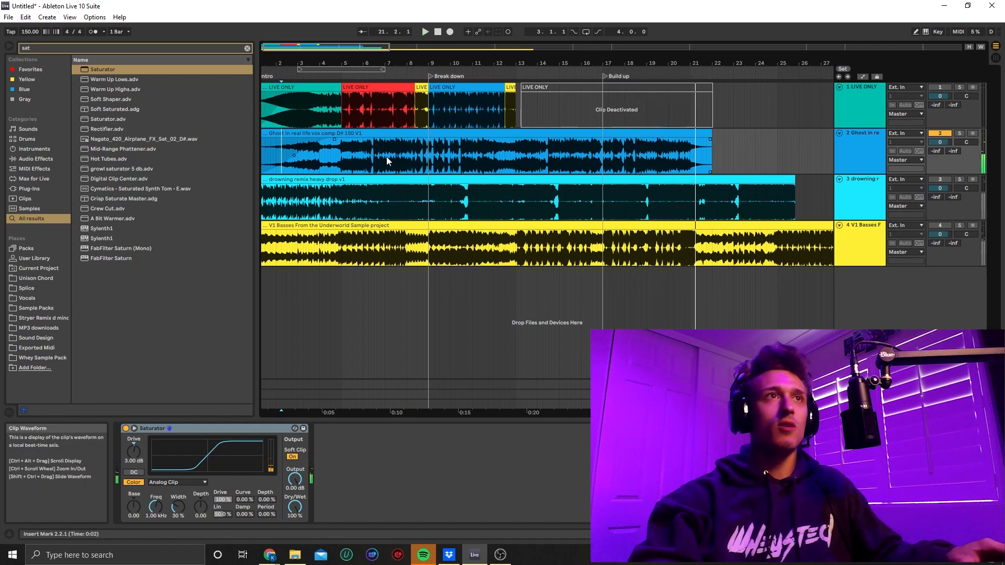
# Step: Split out the section from 5.1.1 to 6.3.1 on the Ghost in real life track and colour it red
pyautogui.scroll(3, 386, 156)
pyautogui.hscroll(-2, 387, 156)
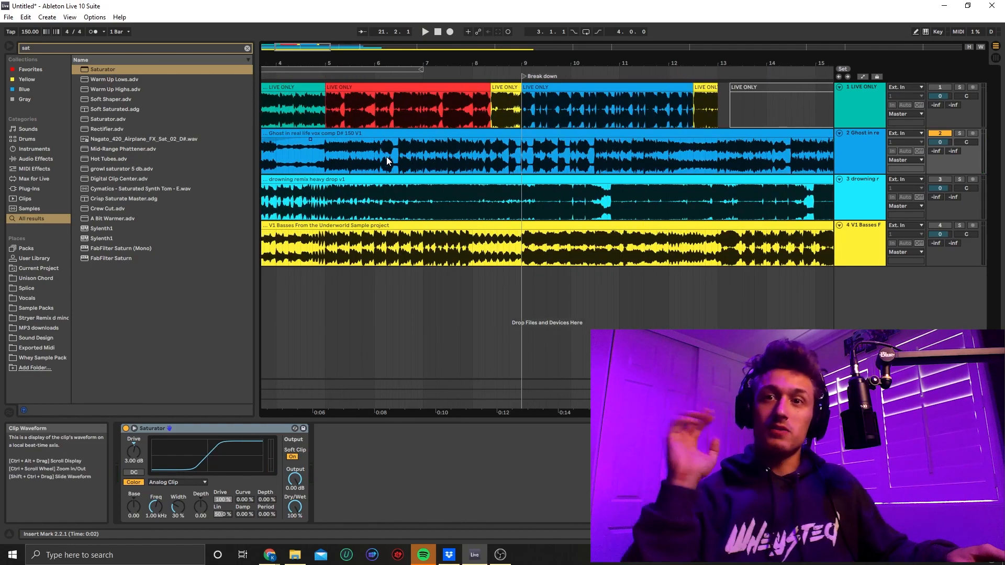
pyautogui.moveTo(498, 163); pyautogui.dragTo(355, 163)
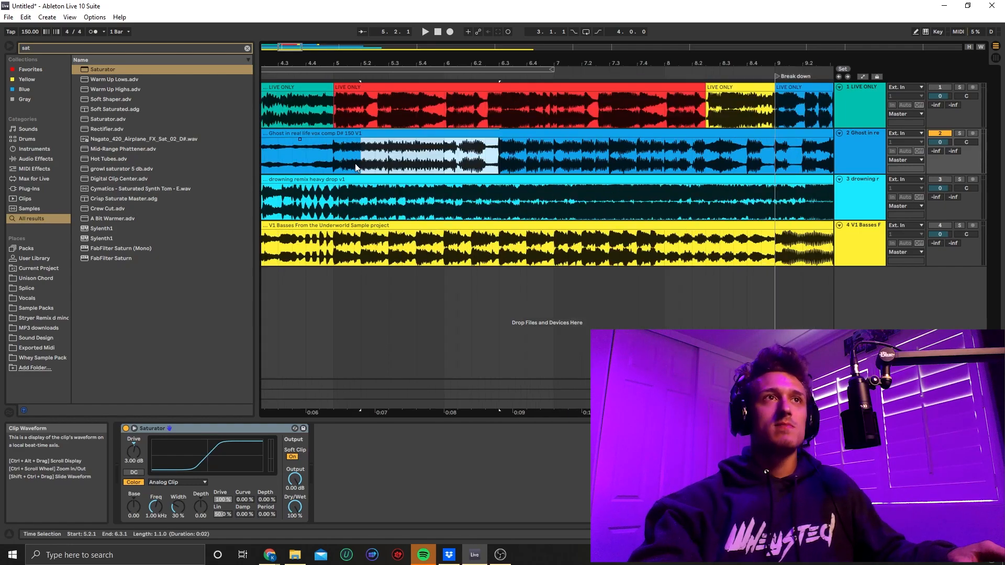
pyautogui.hotkey('ctrl', 'e')
pyautogui.rightClick(364, 137)
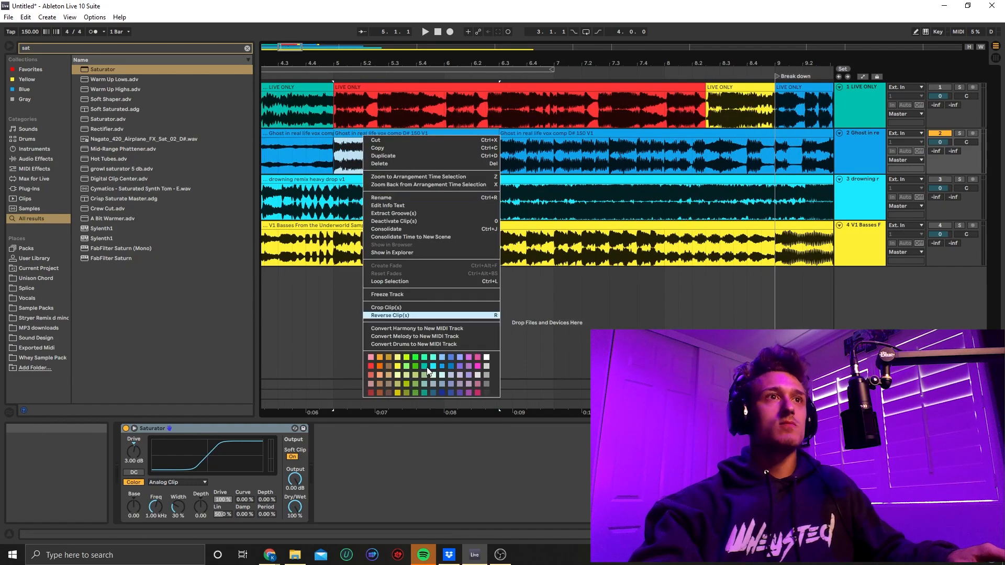
pyautogui.click(371, 366)
# Step: Play back the red phrase from 4.4.3, then listen to the following phrase from 6.3.1
pyautogui.click(319, 152)
pyautogui.press('space')
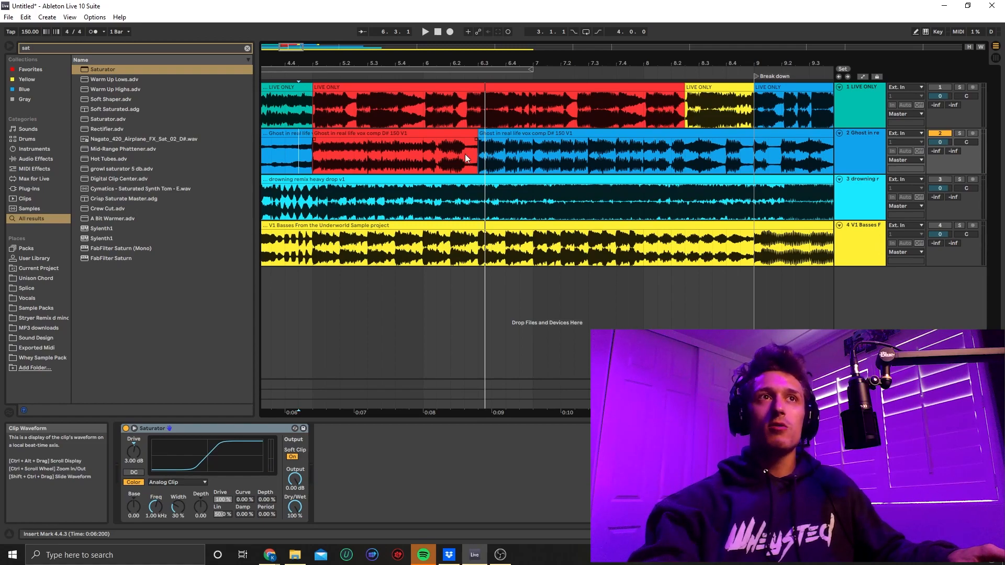
pyautogui.click(479, 155)
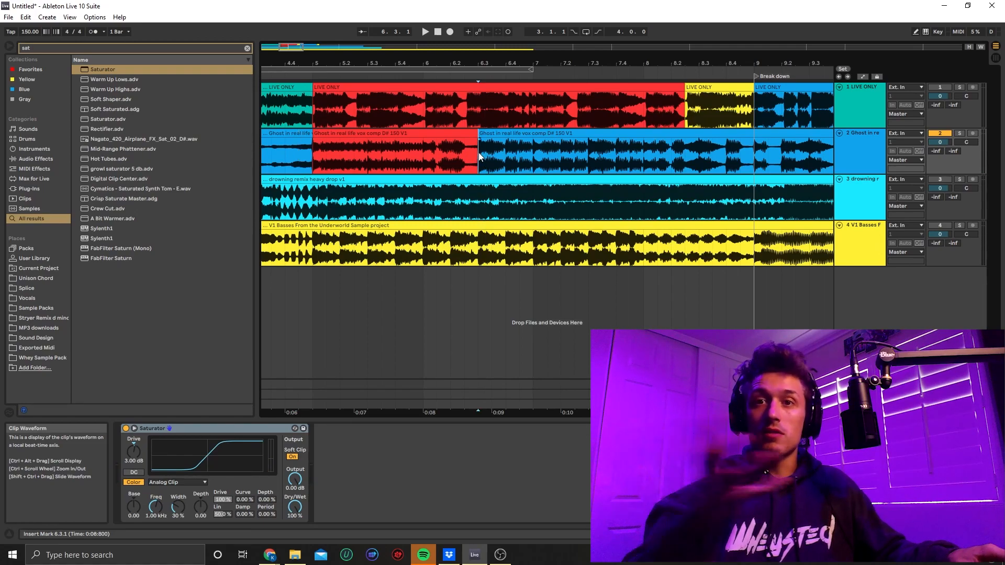
pyautogui.press('space')
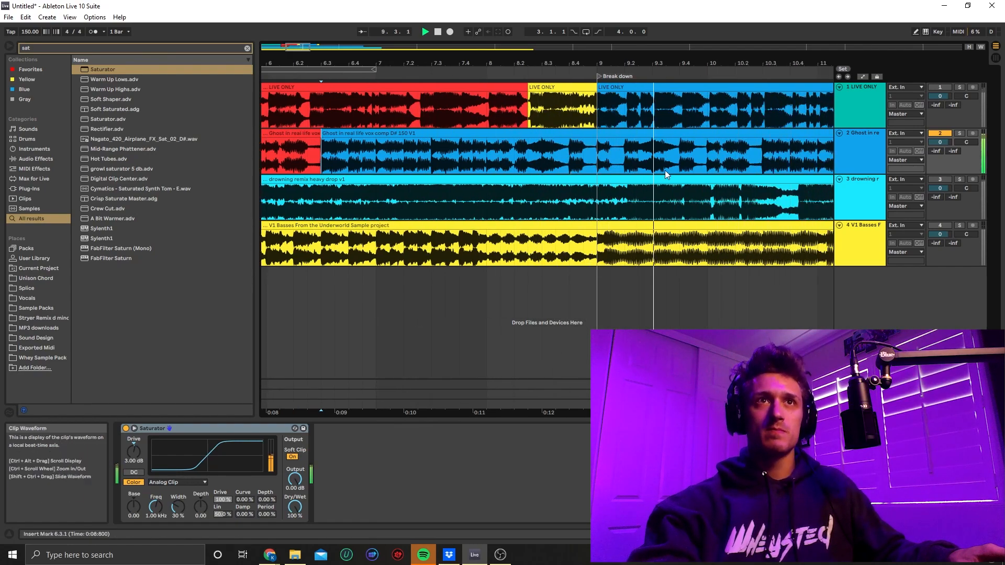
pyautogui.scroll(-2, 617, 168)
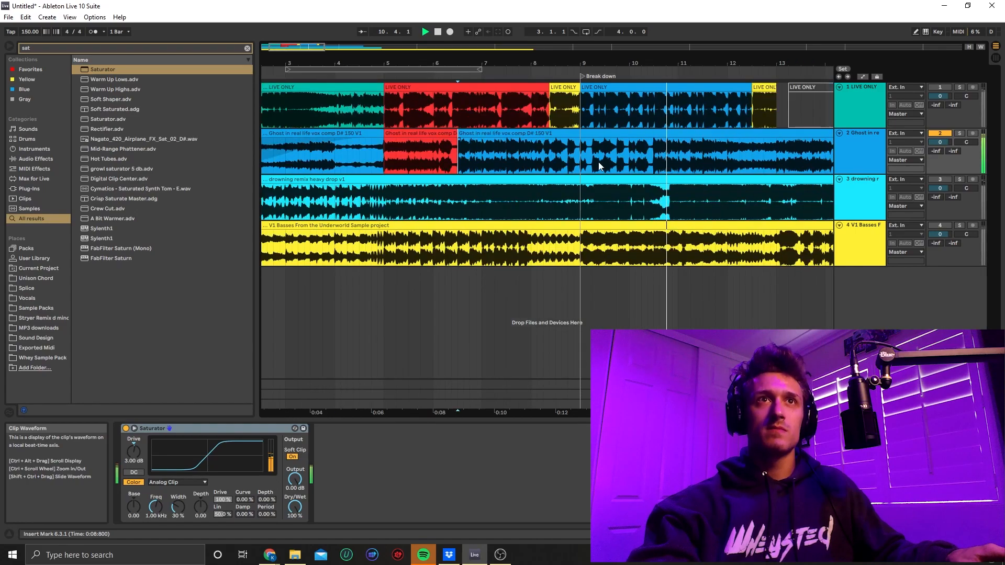
pyautogui.scroll(3, 494, 164)
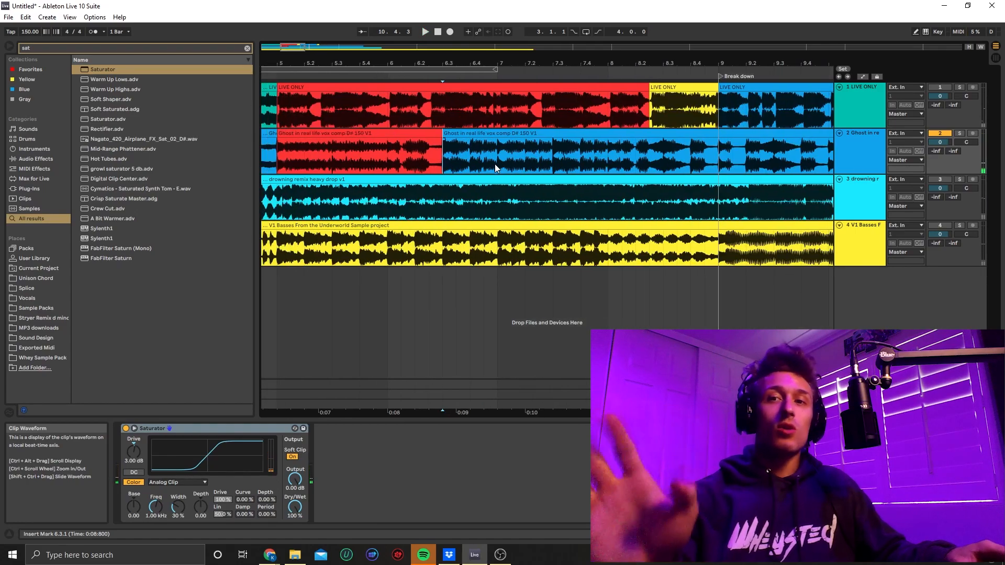
# Step: Listen to the Ghost in real life clip from 9.4.3 and split it at 13.1.1
pyautogui.scroll(-4, 495, 163)
pyautogui.click(636, 150)
pyautogui.click(607, 160)
pyautogui.press('space')
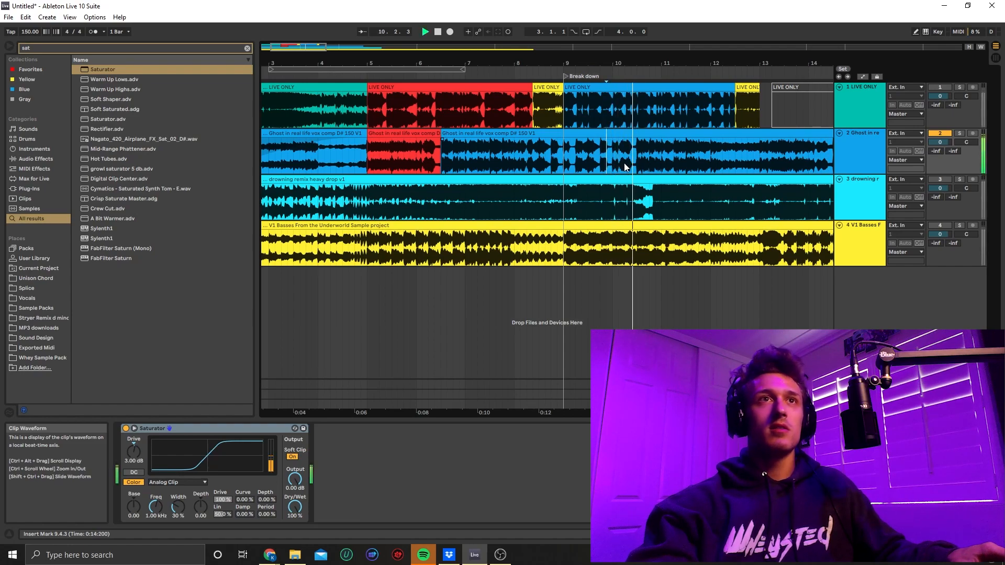
pyautogui.moveTo(748, 166); pyautogui.dragTo(623, 159)
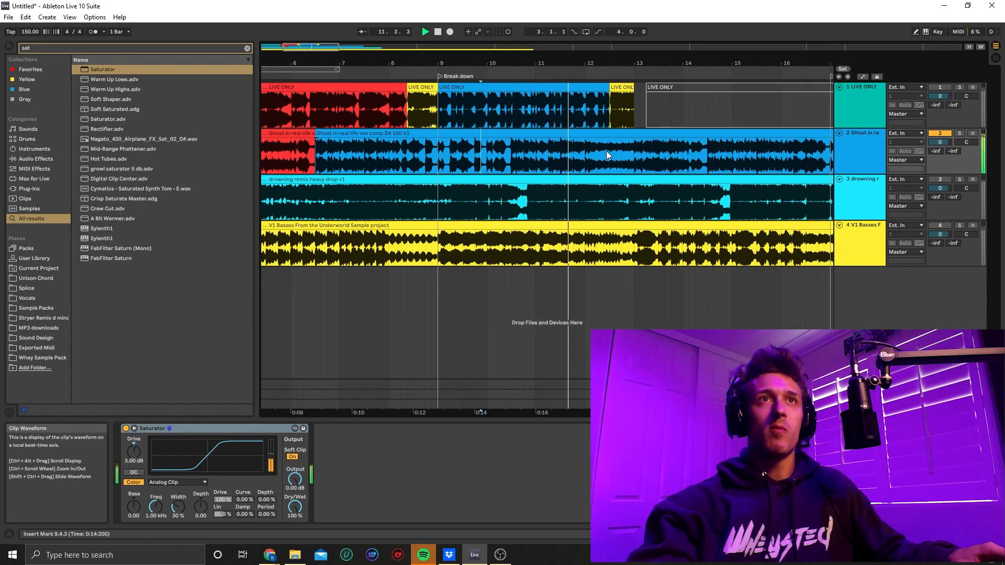
pyautogui.scroll(-5, 583, 166)
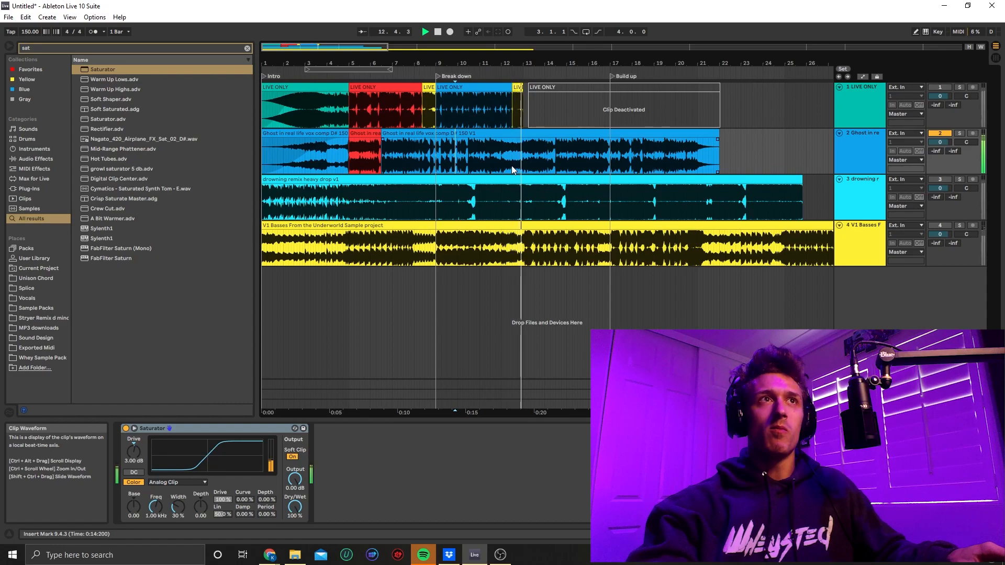
pyautogui.click(523, 150)
pyautogui.scroll(3, 523, 149)
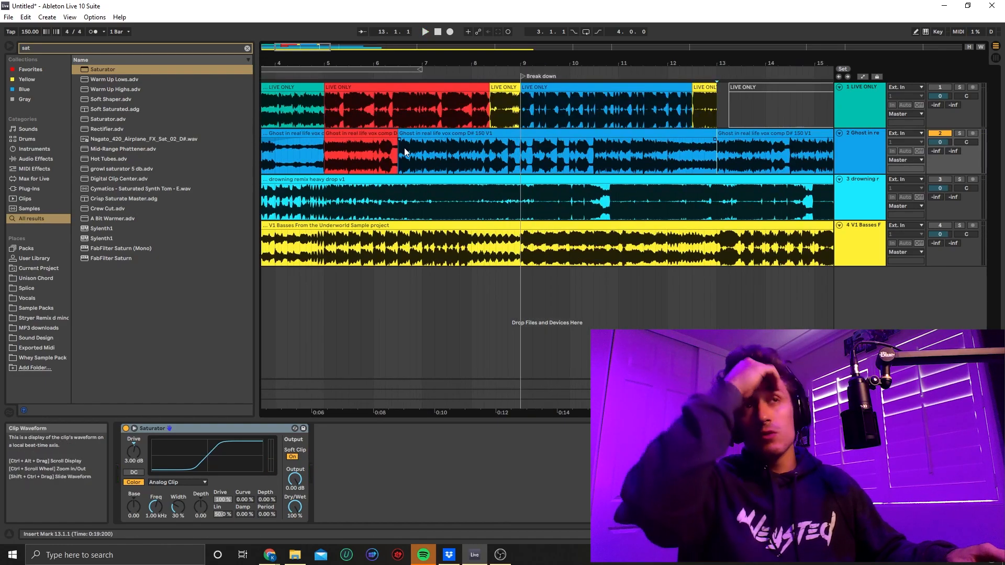
# Step: Audition the clip from 12.1.1, split out the section from 12.1.1 to 13.1.1 and colour it yellow
pyautogui.click(662, 158)
pyautogui.press('space')
pyautogui.press('space')
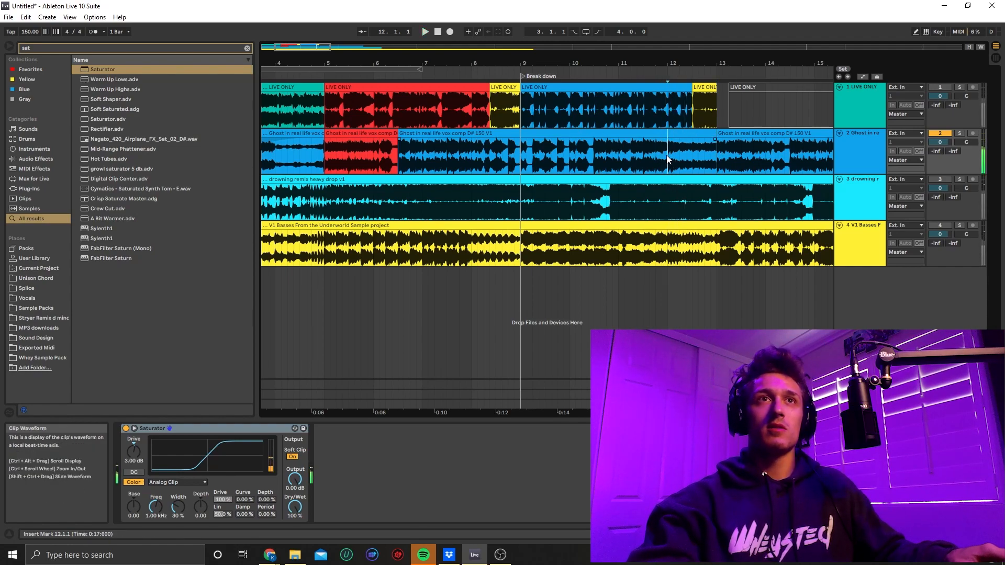
pyautogui.rightClick(686, 135)
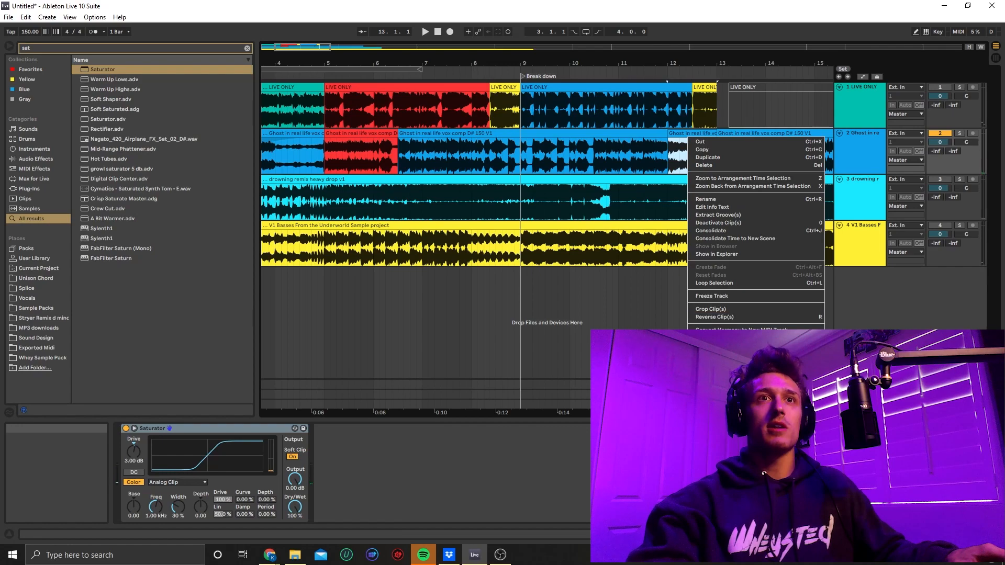
pyautogui.click(727, 395)
# Step: Play back the blue section that follows the red phrase, starting at 6.3.1
pyautogui.click(434, 143)
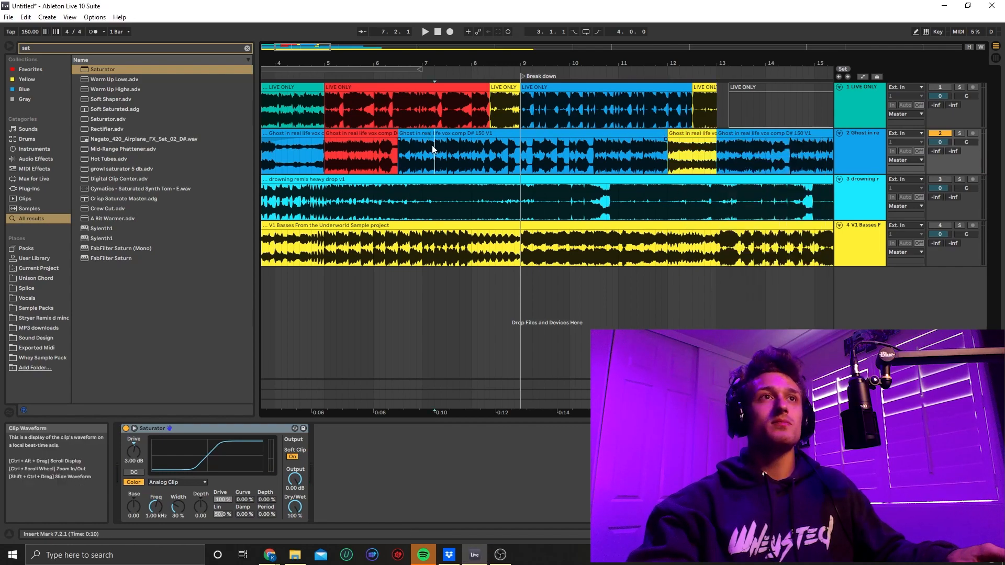
pyautogui.click(401, 157)
pyautogui.press('space')
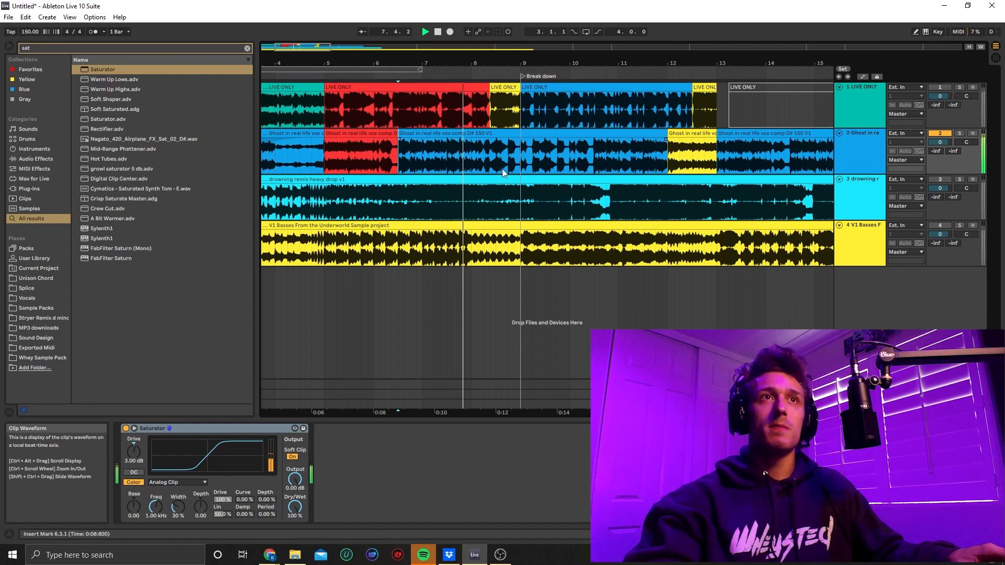
# Step: Replay the blue section from 8.1.1 and split out the phrase from 8.1.1 to 8.3.1
pyautogui.scroll(3, 488, 174)
pyautogui.moveTo(466, 159); pyautogui.dragTo(513, 160)
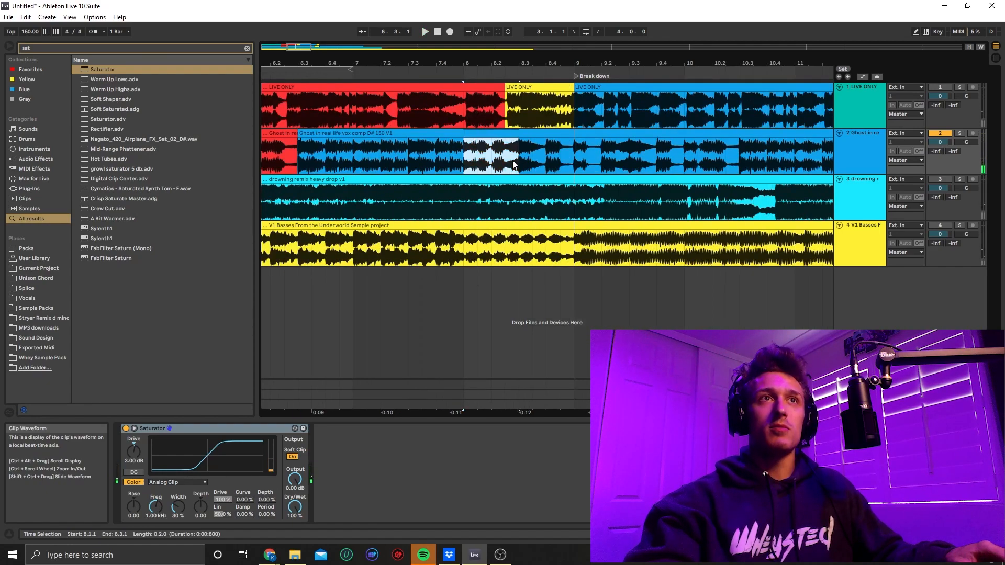
pyautogui.click(459, 165)
pyautogui.press('space')
pyautogui.moveTo(473, 163); pyautogui.dragTo(505, 164)
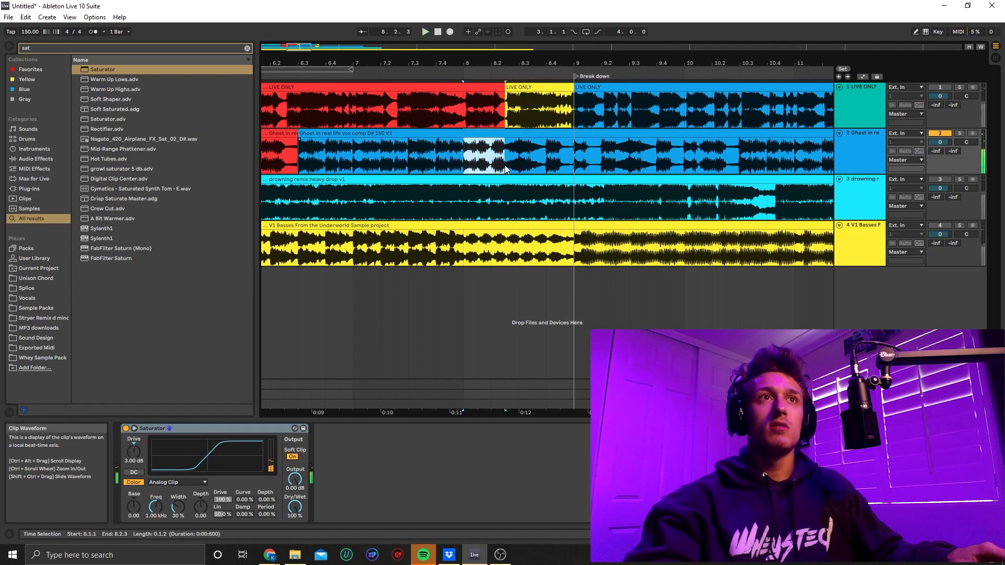
pyautogui.hotkey('ctrl', 'e')
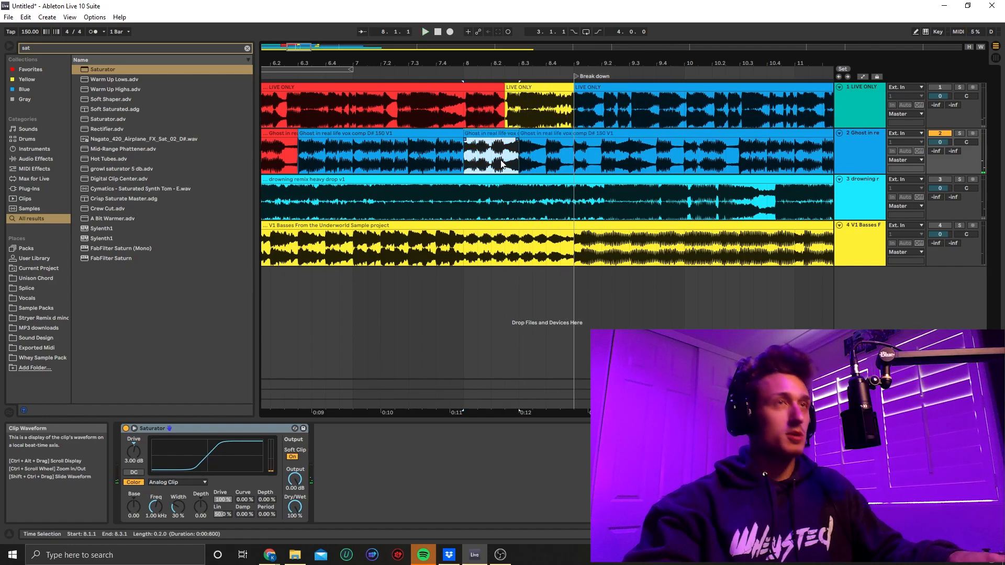
# Step: Colour the short phrase between 8.1.1 and 8.3.1 red to match the first phrase
pyautogui.rightClick(492, 138)
pyautogui.click(507, 368)
pyautogui.press('-')
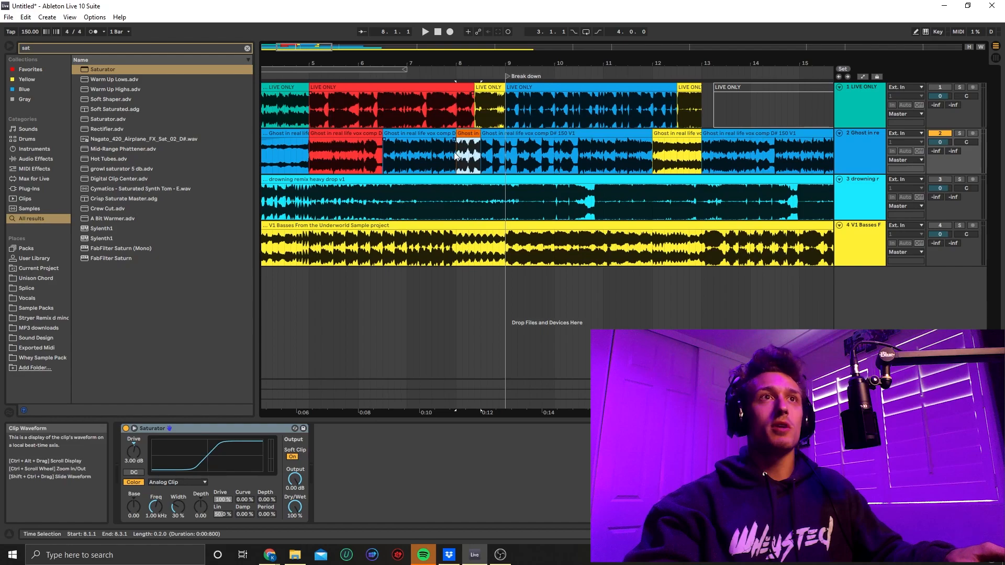
pyautogui.rightClick(466, 137)
pyautogui.click(473, 368)
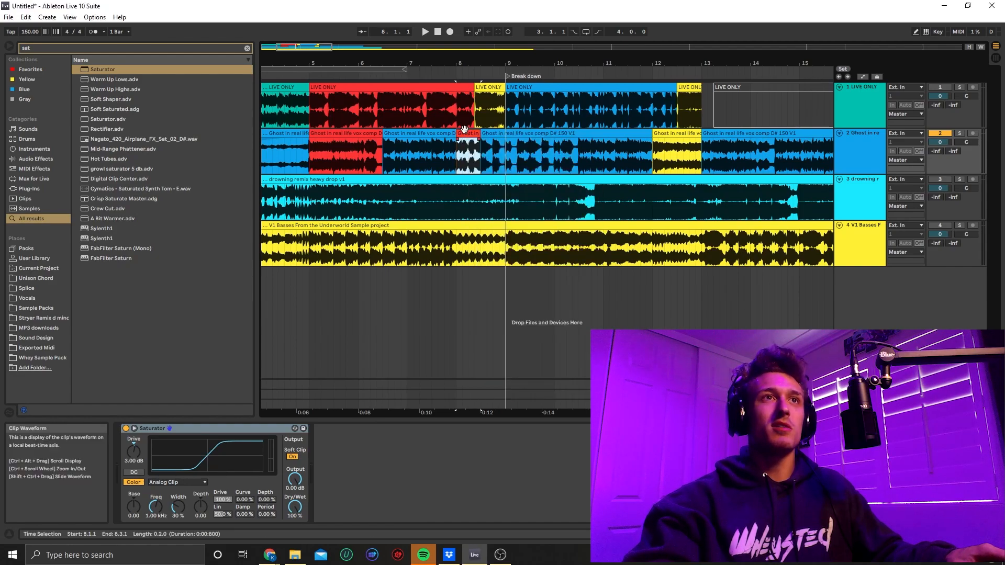
# Step: Play back from the second red phrase at 8.1.1 and split the following blue clip at 10.1.1
pyautogui.press('+')
pyautogui.press('space')
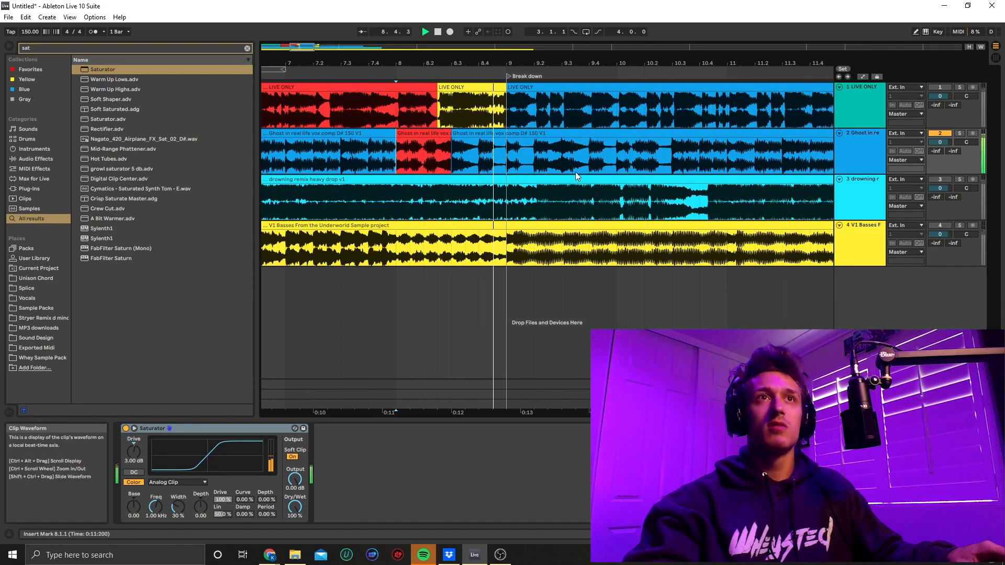
pyautogui.click(554, 165)
pyautogui.press('space')
pyautogui.hscroll(-1, 487, 163)
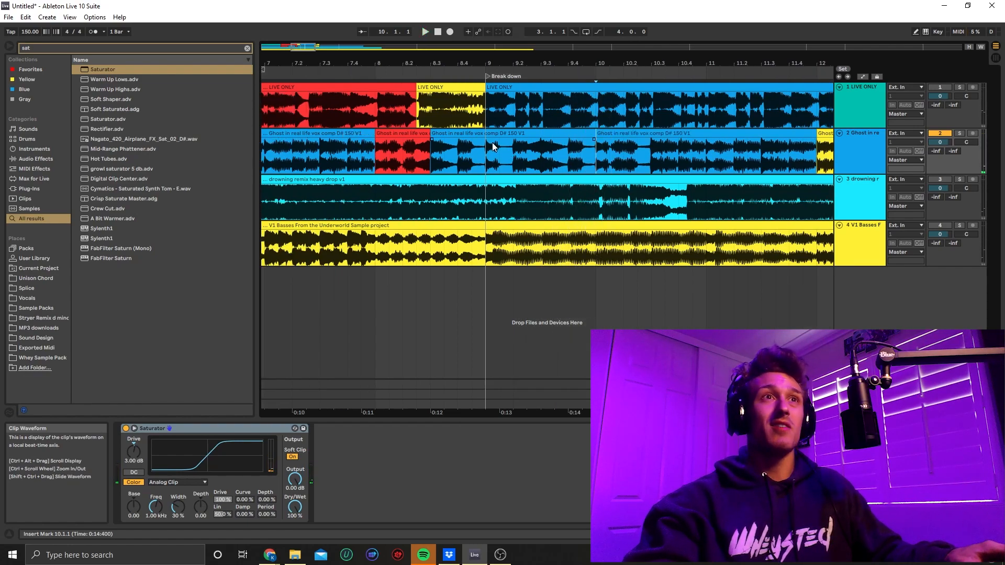
# Step: Split the blue clip at 10.3.1 and colour the phrase from 10.1.1 to 10.3.1 red
pyautogui.click(492, 134)
pyautogui.click(647, 150)
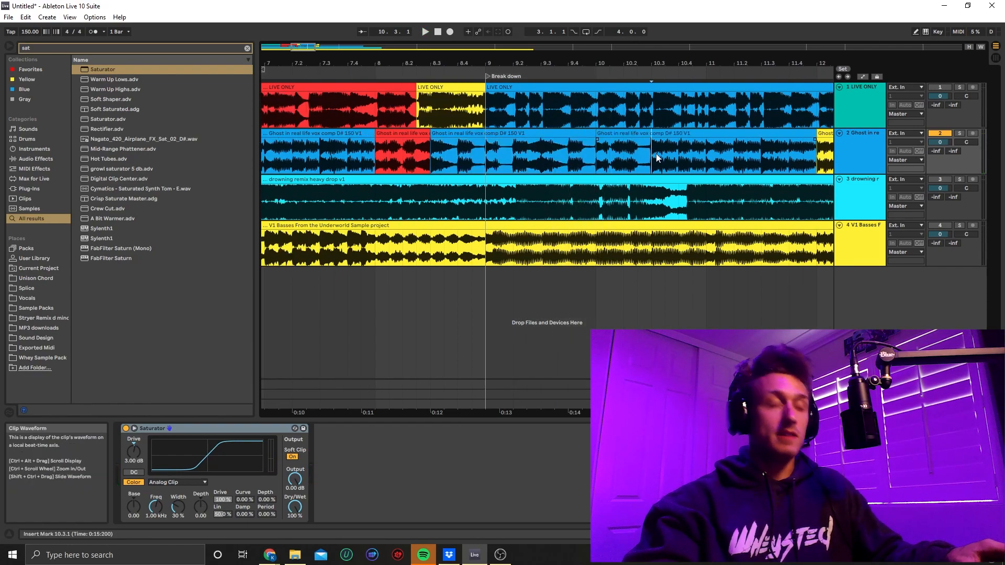
pyautogui.rightClick(649, 152)
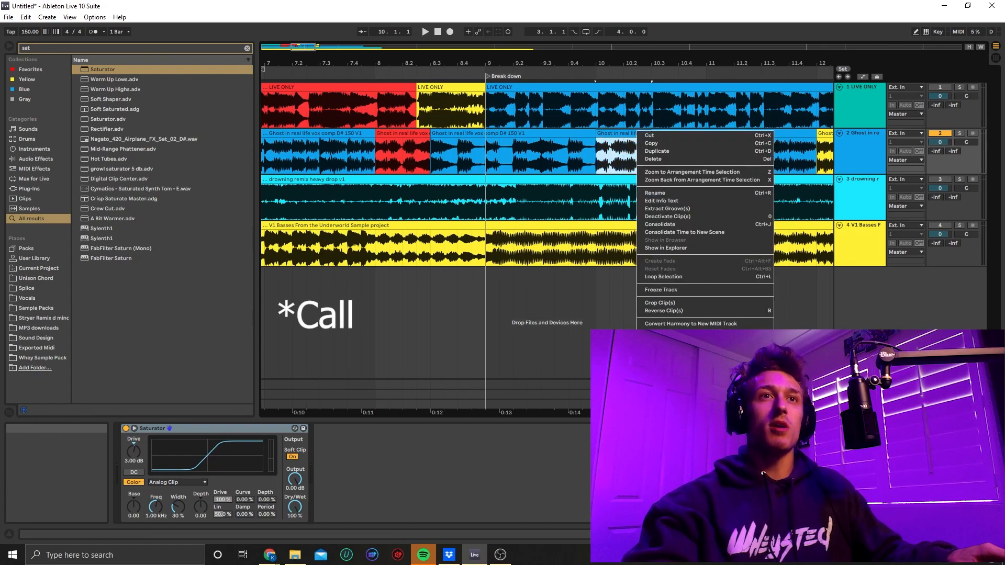
pyautogui.click(618, 294)
pyautogui.rightClick(620, 134)
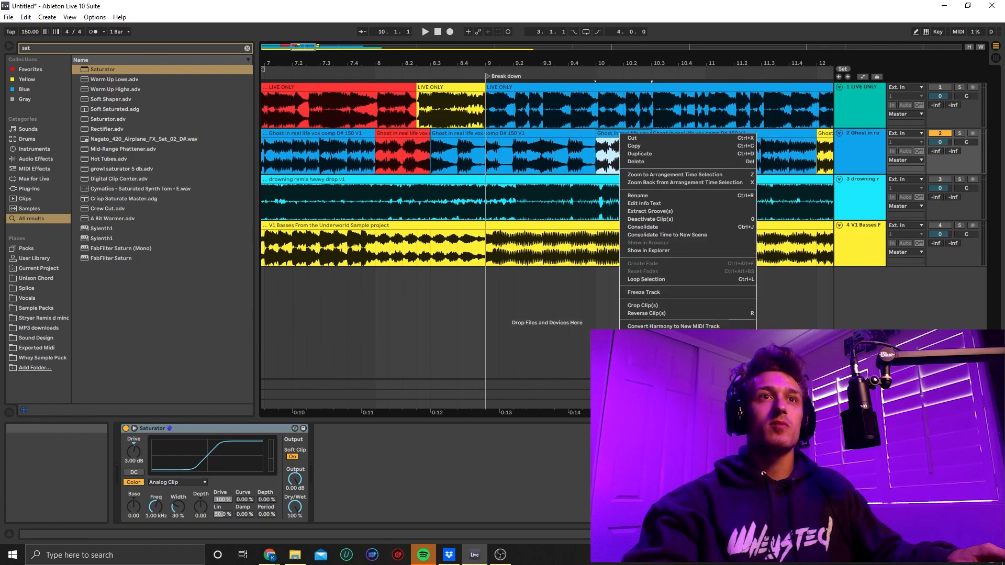
pyautogui.click(630, 384)
# Step: Highlight the first two red phrases in turn, each together with the blue phrase after it, to compare their alternation
pyautogui.hscroll(2, 629, 161)
pyautogui.scroll(-3, 648, 159)
pyautogui.hscroll(-1, 644, 161)
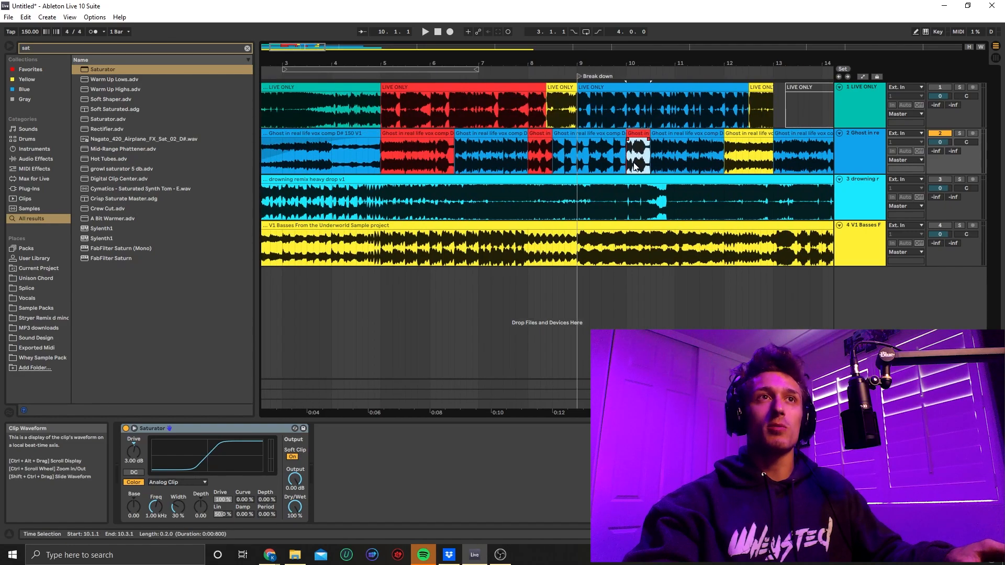
pyautogui.click(434, 133)
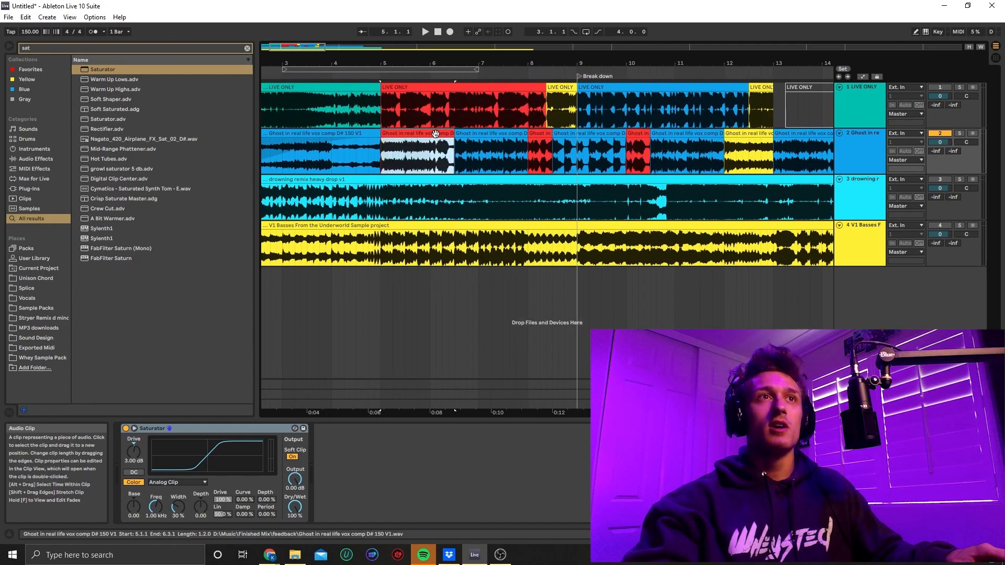
pyautogui.keyDown('shift'); pyautogui.click(481, 135); pyautogui.keyUp('shift')
pyautogui.click(539, 136)
pyautogui.keyDown('shift'); pyautogui.click(602, 136); pyautogui.keyUp('shift')
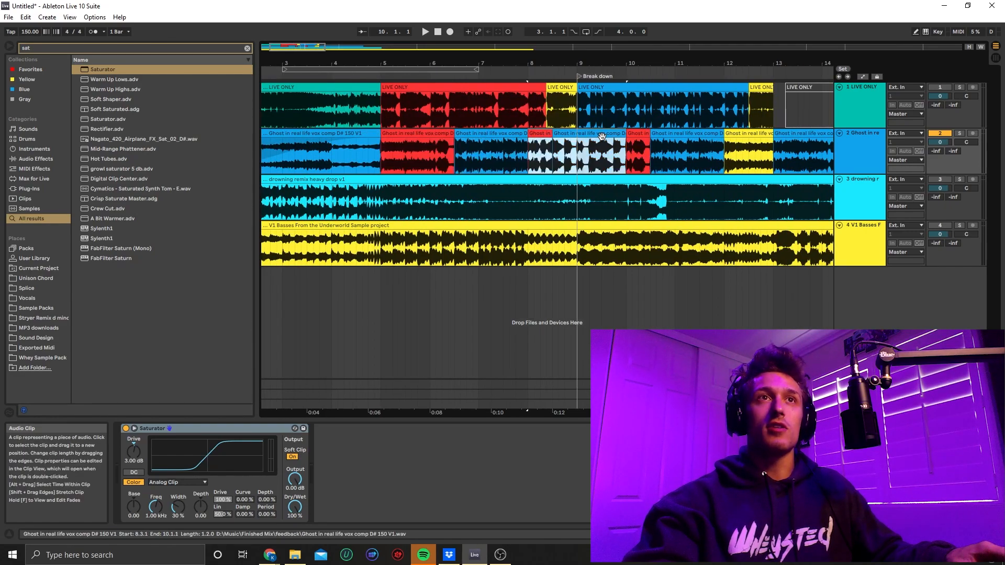
# Step: Highlight the third red phrase at 10.1.1 together with its following blue phrase, and place the marker in the yellow fill at 12.2.1
pyautogui.click(639, 135)
pyautogui.keyDown('shift'); pyautogui.click(686, 134); pyautogui.keyUp('shift')
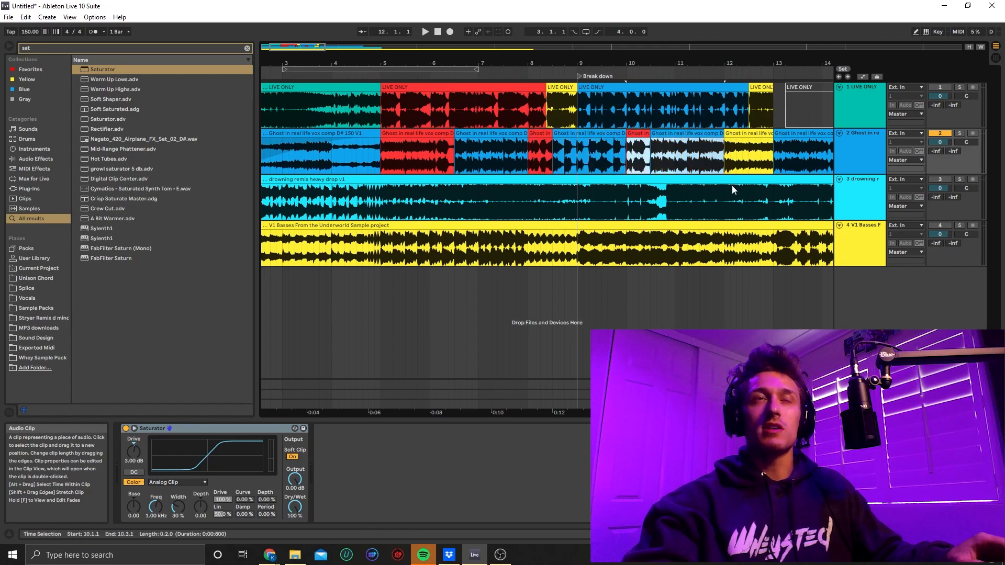
pyautogui.hscroll(2, 731, 189)
pyautogui.click(695, 164)
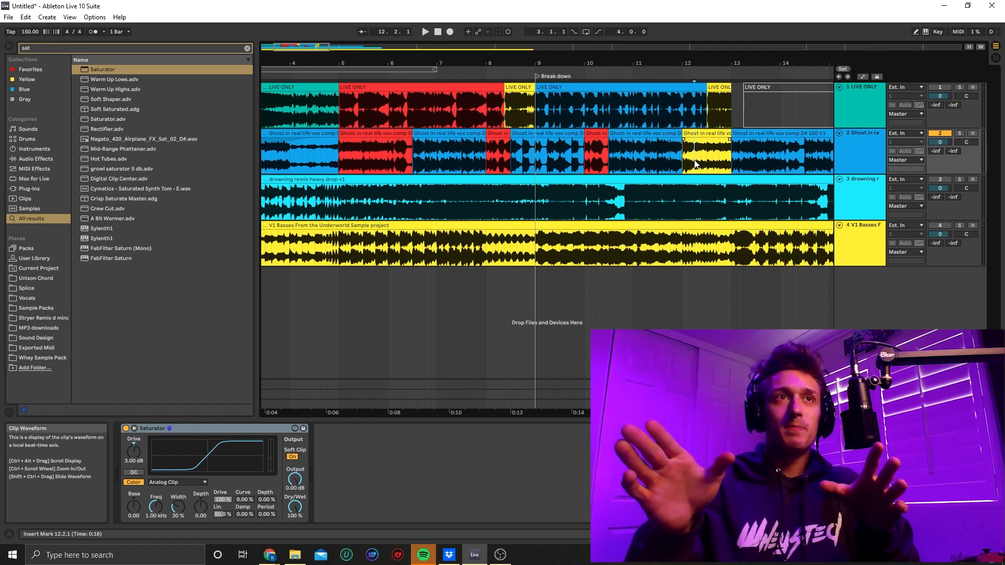
# Step: Highlight the run of red and blue phrases before the yellow fill, and play the Ghost in real life track from 4.3.3
pyautogui.click(334, 152)
pyautogui.moveTo(336, 152); pyautogui.dragTo(704, 160)
pyautogui.moveTo(341, 157); pyautogui.dragTo(677, 157)
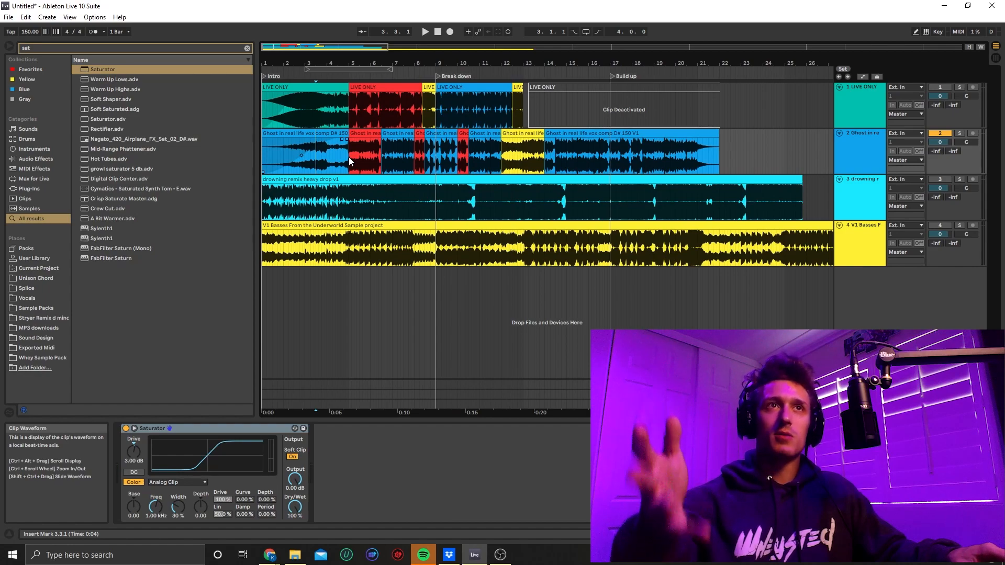
pyautogui.click(341, 160)
pyautogui.press('space')
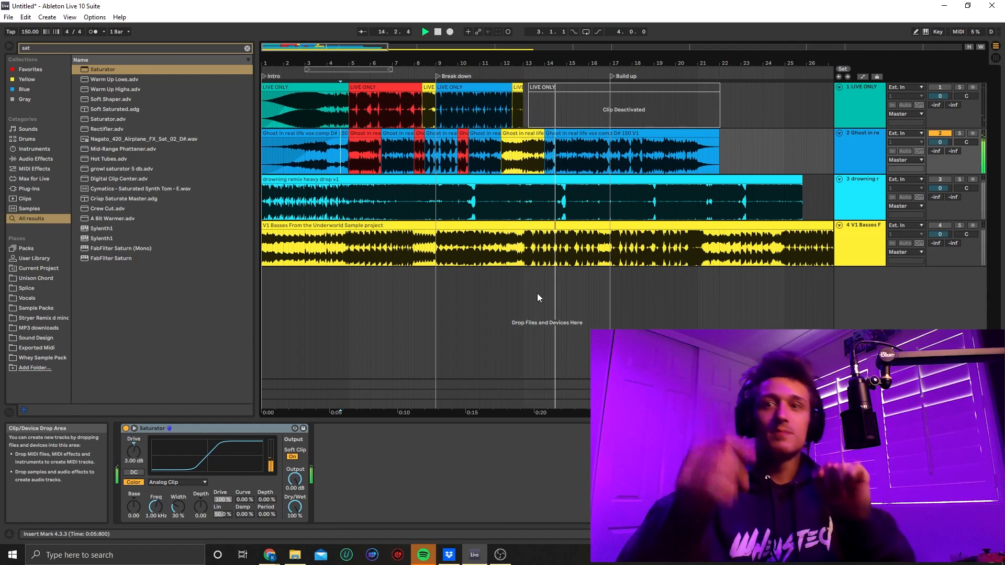
pyautogui.press('space')
# Step: Examine the alternating phrases by highlighting the stretch from the first red phrase at 5.1.1 towards the yellow fill
pyautogui.keyDown('ctrl'); pyautogui.scroll(3, 550, 161); pyautogui.keyUp('ctrl')
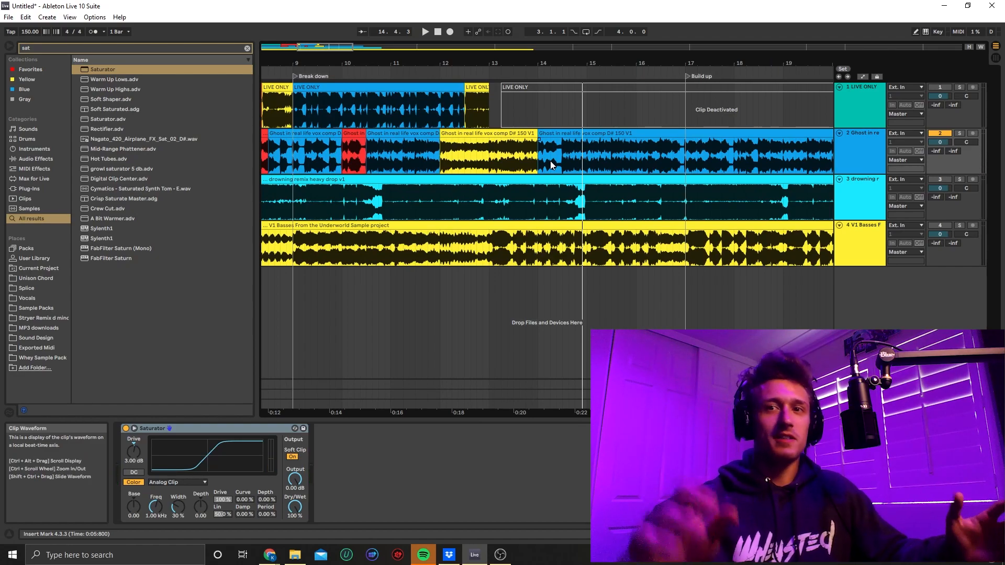
pyautogui.keyDown('ctrl'); pyautogui.scroll(-4, 551, 161); pyautogui.keyUp('ctrl')
pyautogui.moveTo(337, 151); pyautogui.dragTo(496, 153)
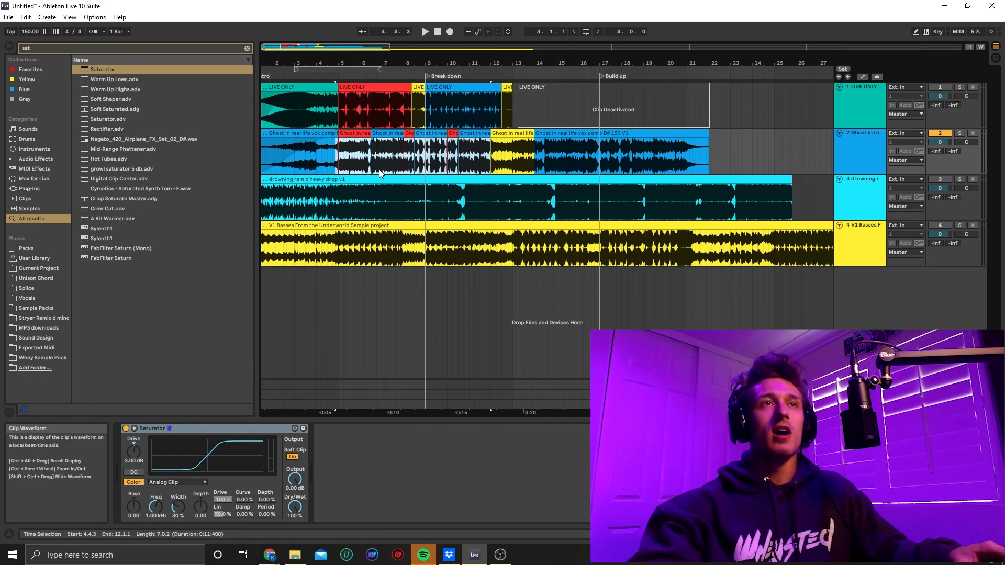
pyautogui.click(334, 158)
pyautogui.keyDown('ctrl'); pyautogui.scroll(3, 334, 158); pyautogui.keyUp('ctrl')
pyautogui.moveTo(373, 155); pyautogui.dragTo(654, 153)
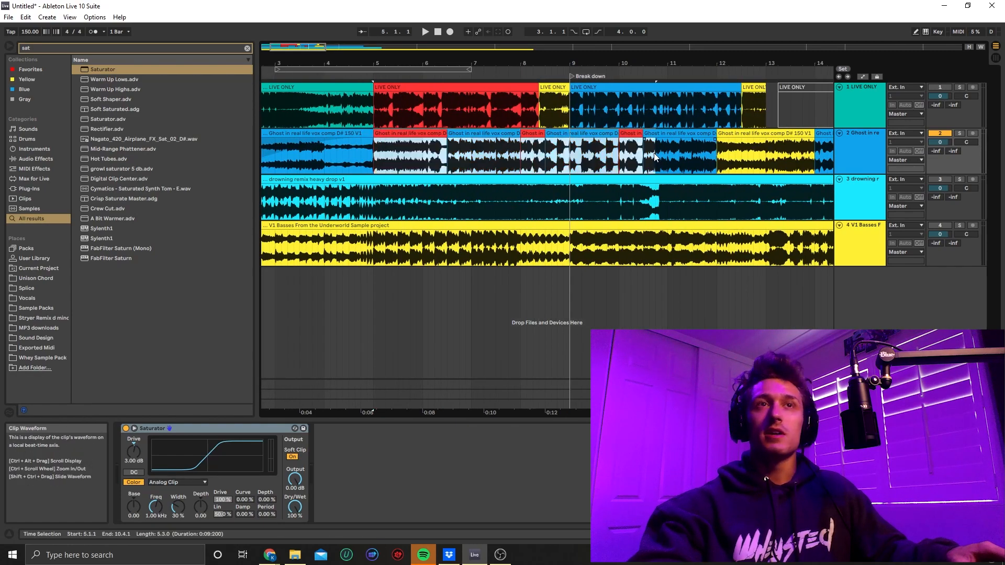
pyautogui.click(654, 153)
# Step: Try extending the blue phrase that starts at 6.3.1 over the following phrases to 12.1.1, and undo the change
pyautogui.moveTo(524, 133); pyautogui.dragTo(716, 135)
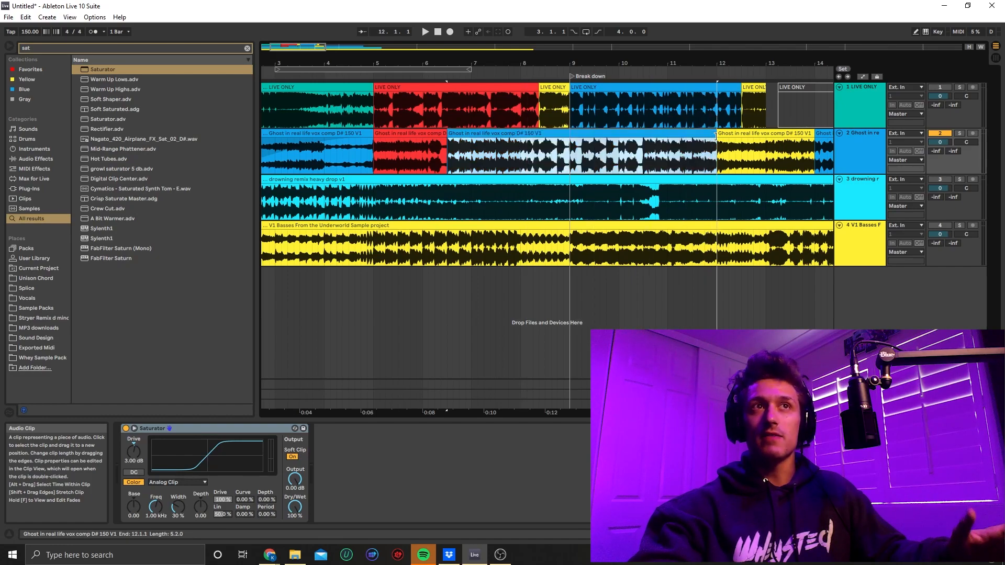
pyautogui.hotkey('ctrl', 'z')
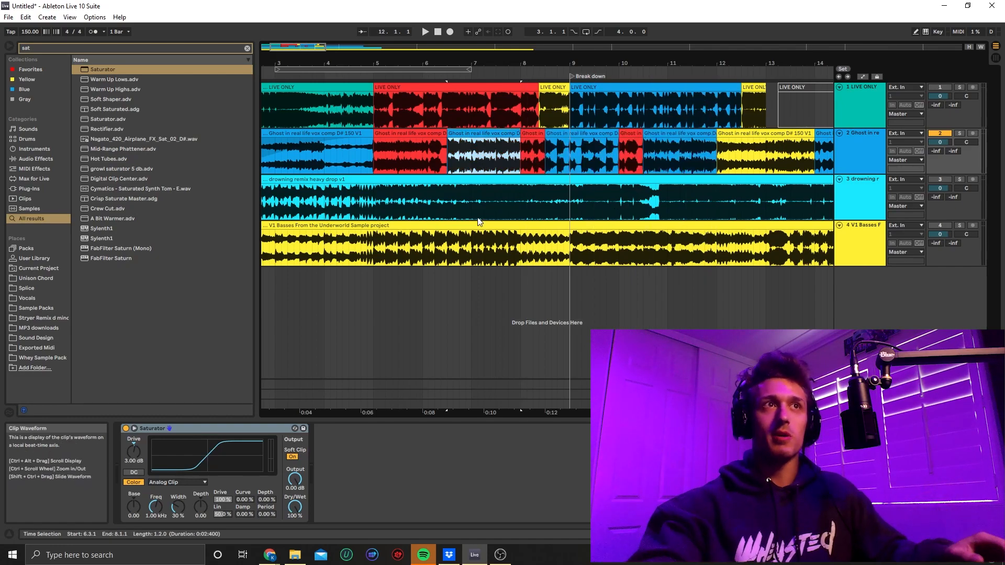
# Step: Fold the Ghost in real life track and add a fade-in to the drowning remix heavy drop clip, ending just before bar 6
pyautogui.scroll(-3, 421, 211)
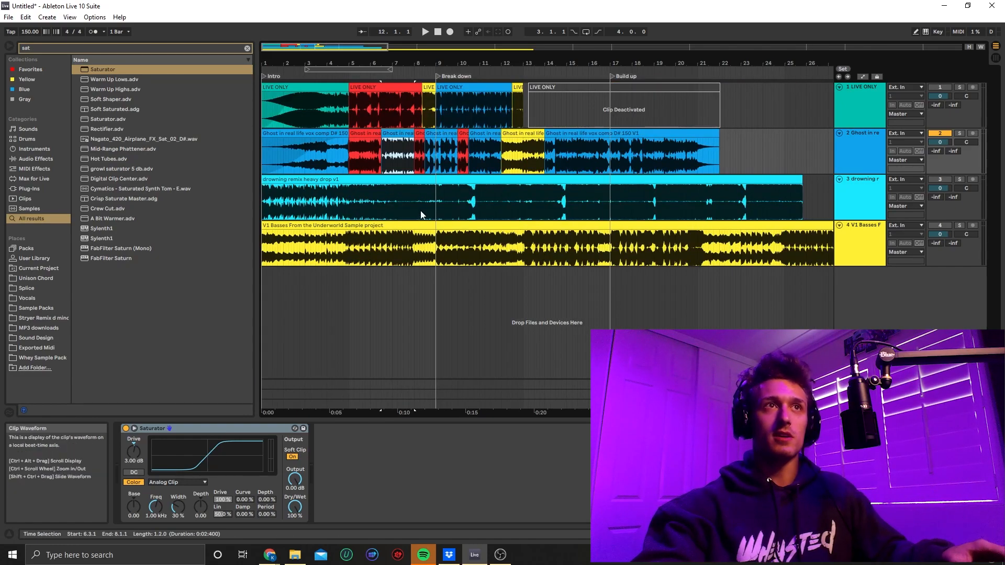
pyautogui.click(839, 134)
pyautogui.scroll(3, 345, 184)
pyautogui.scroll(-3, 346, 183)
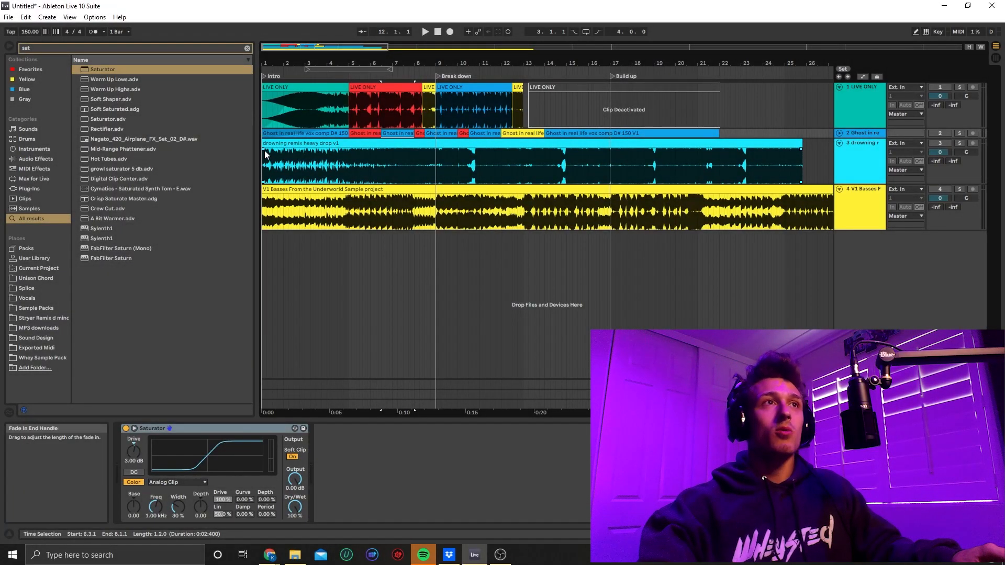
pyautogui.moveTo(265, 151); pyautogui.dragTo(368, 150)
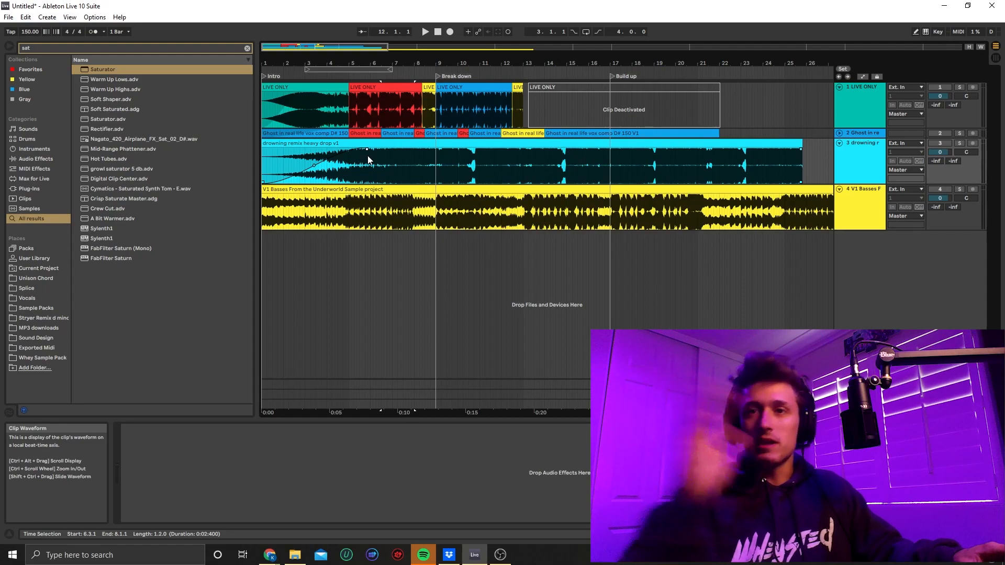
# Step: Solo the drowning remix heavy drop track and play it from about bar 3
pyautogui.click(305, 157)
pyautogui.press('space')
pyautogui.press('space')
pyautogui.press('s')
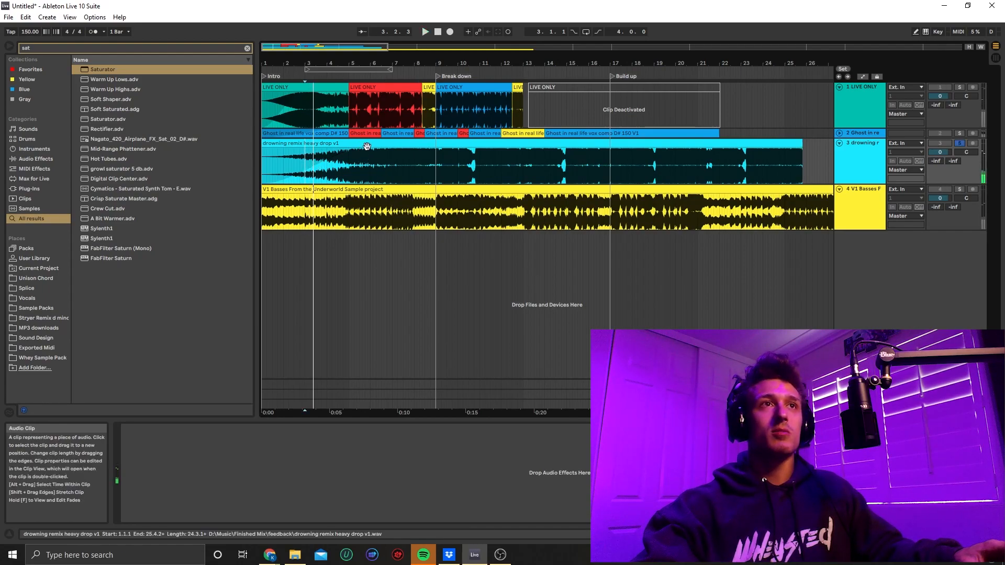
pyautogui.click(314, 165)
pyautogui.press('space')
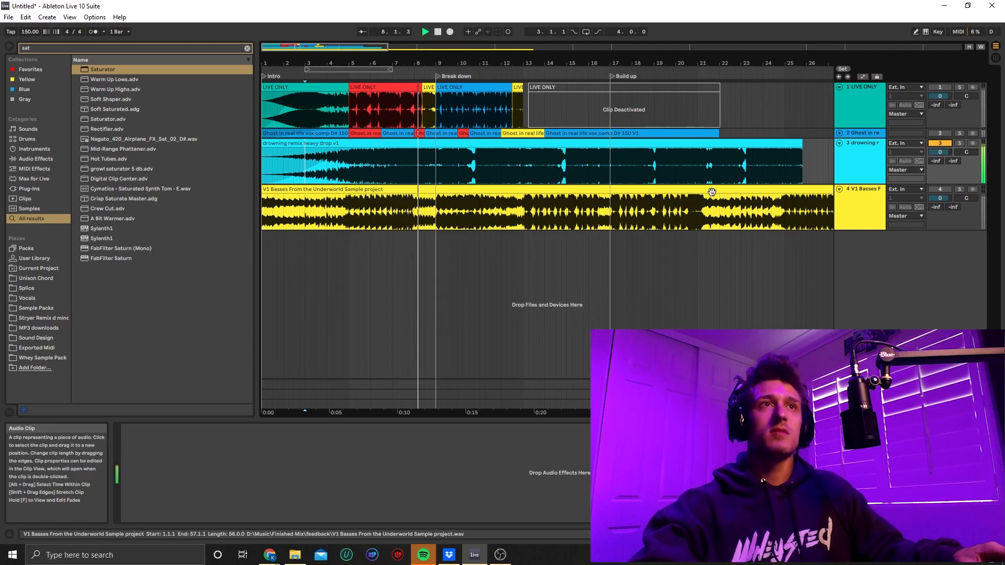
# Step: Listen through the drowning remix heavy drop clip and split it at 9.2.1 and 10.4.2
pyautogui.keyDown('ctrl'); pyautogui.scroll(8, 490, 165); pyautogui.keyUp('ctrl')
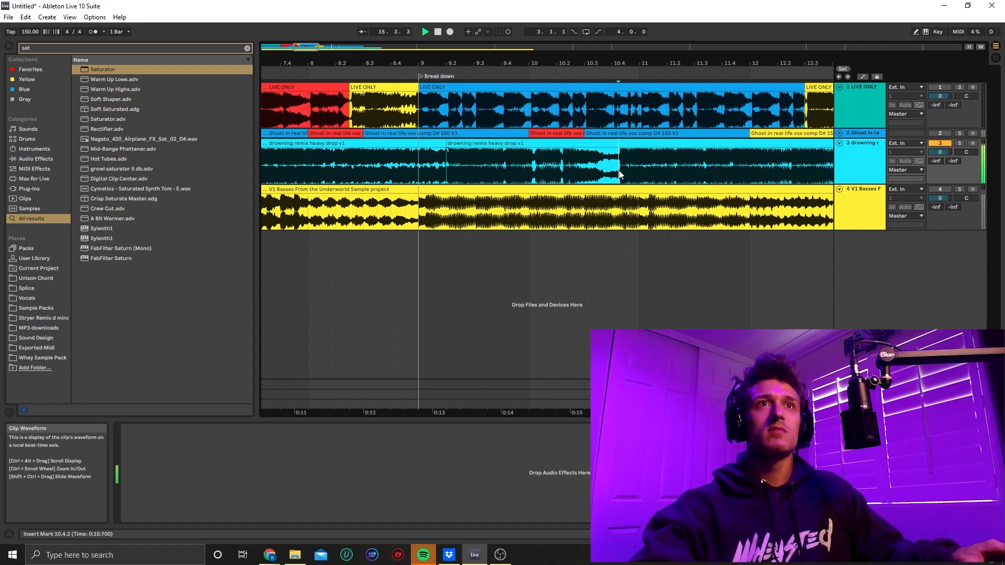
pyautogui.scroll(-5, 668, 205)
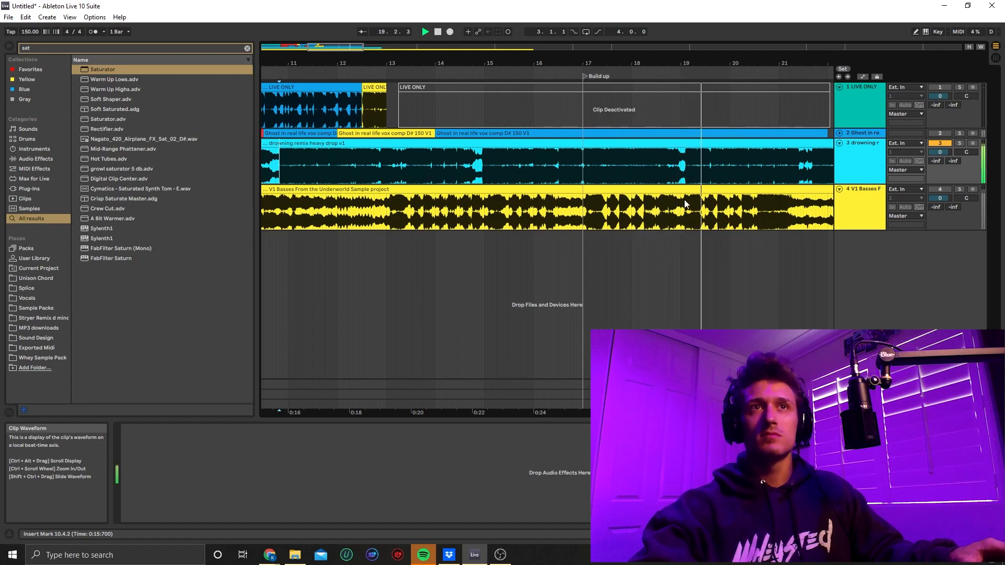
pyautogui.scroll(-6, 674, 207)
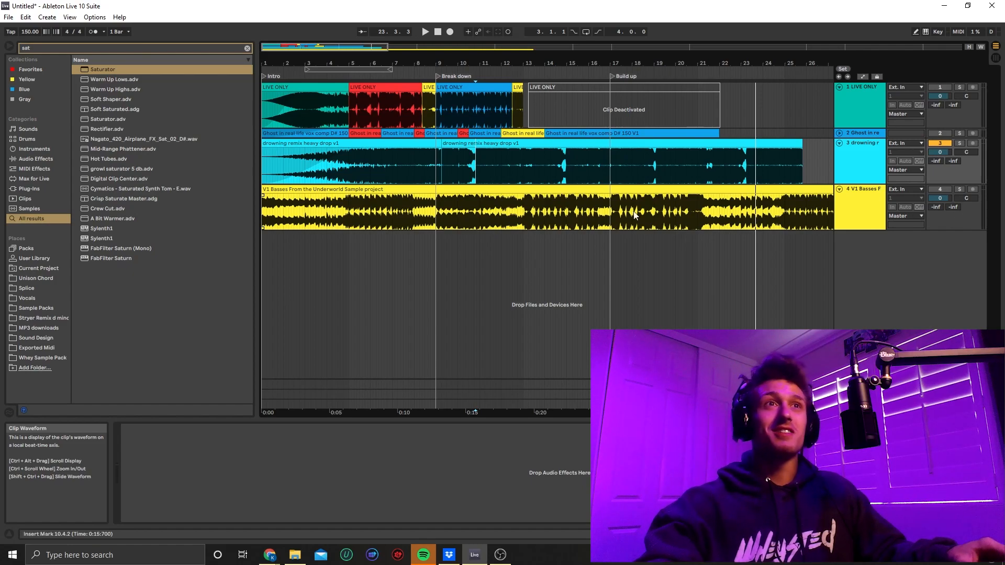
pyautogui.scroll(2, 393, 162)
pyautogui.scroll(2, 523, 176)
pyautogui.hscroll(2, 546, 178)
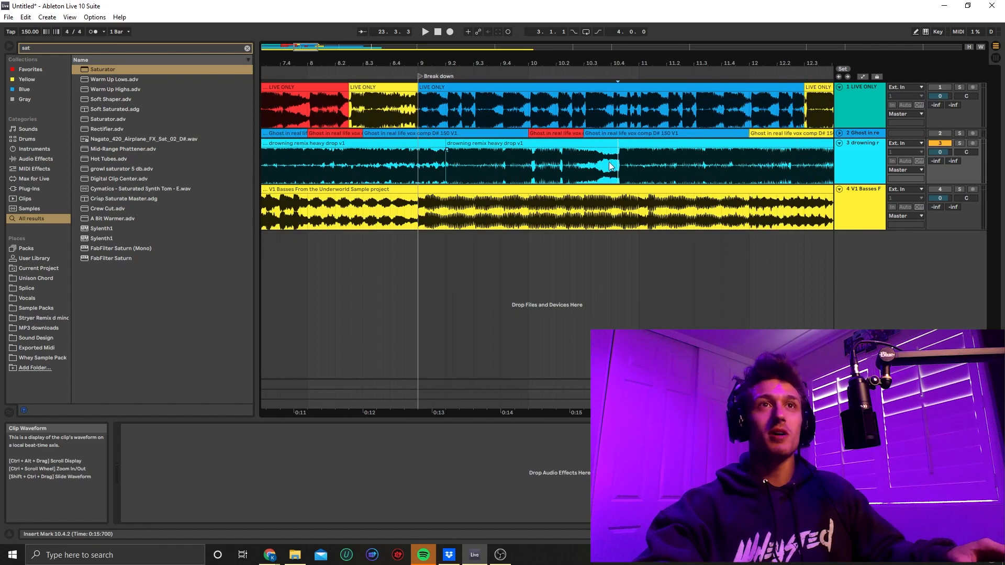
pyautogui.hotkey('ctrl', 'e')
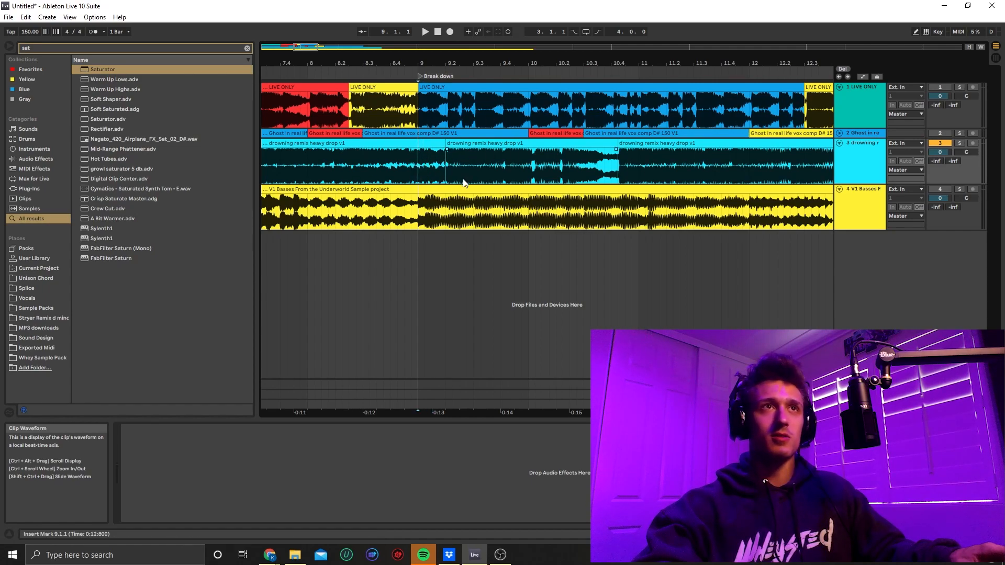
# Step: Play back the drowning remix phrase between 9.2.1 and 10.4.2 and colour it red
pyautogui.press('space')
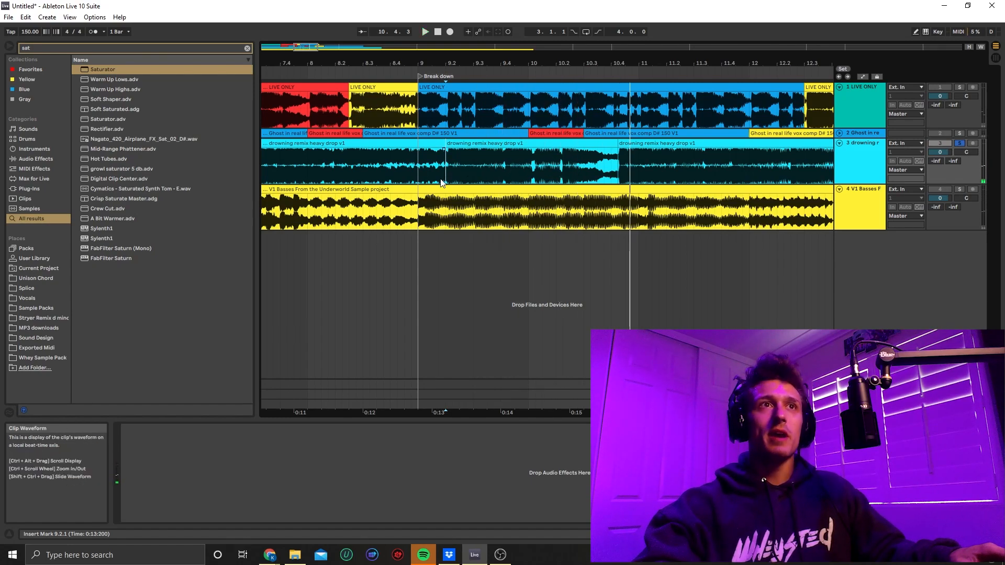
pyautogui.rightClick(456, 156)
pyautogui.click(478, 377)
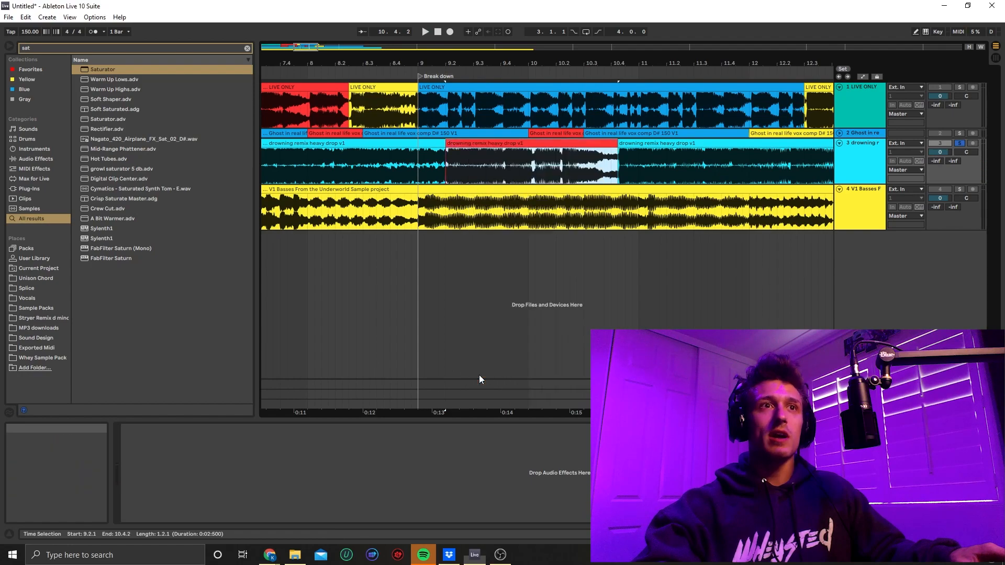
# Step: Split the red phrase at 10.2.2 and colour its end section up to 10.4.2 yellow as a fill
pyautogui.moveTo(562, 168); pyautogui.dragTo(613, 164)
pyautogui.rightClick(601, 150)
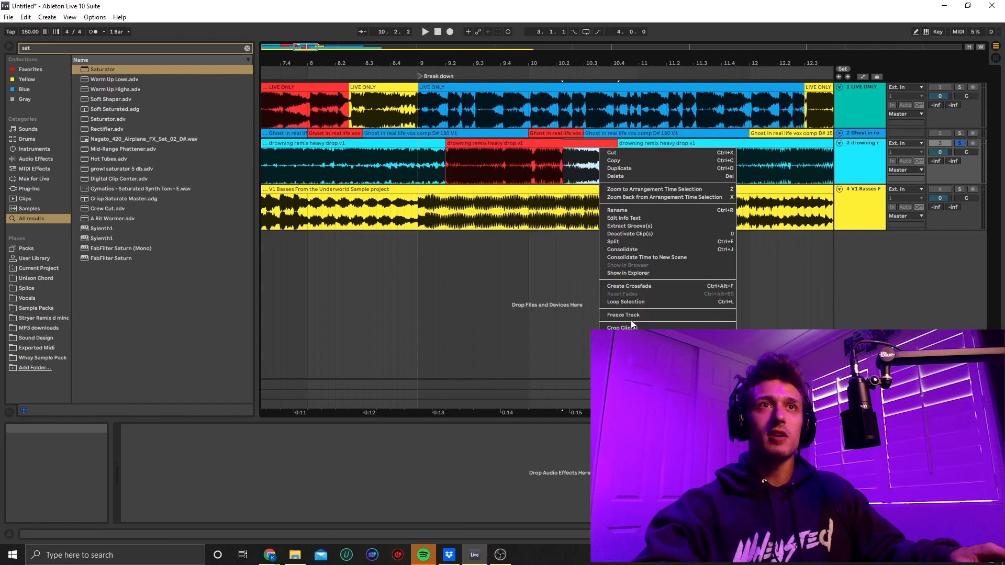
pyautogui.click(564, 159)
pyautogui.hotkey('ctrl', 'e')
pyautogui.rightClick(594, 144)
pyautogui.click(632, 390)
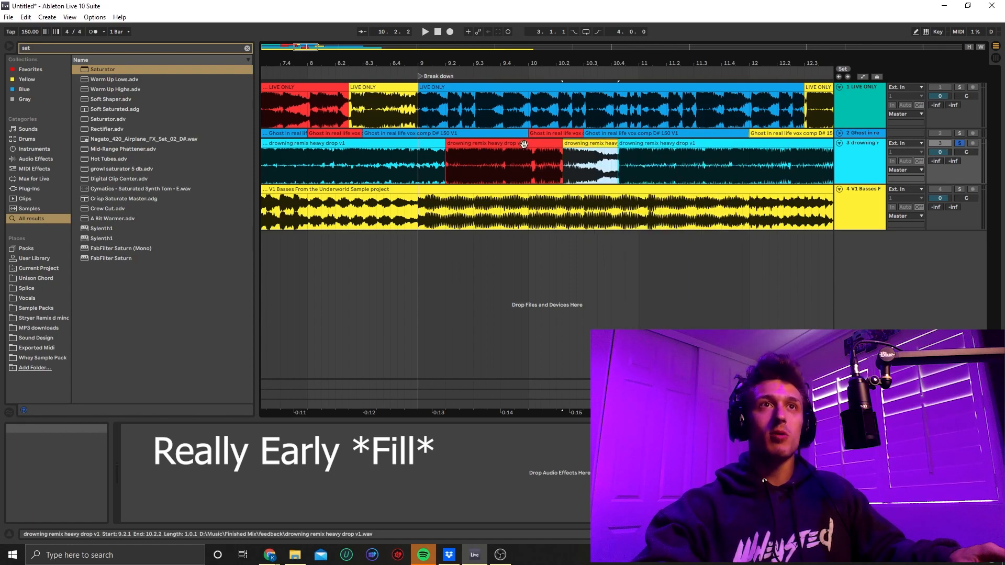
# Step: Play back the red phrase and its yellow fill on the drowning remix track from 9.1.4
pyautogui.click(440, 170)
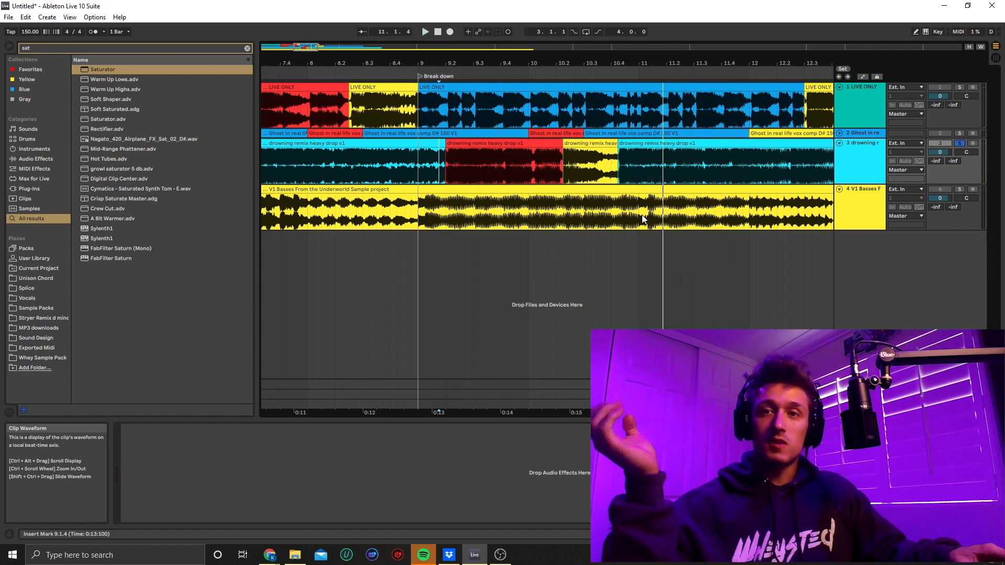
pyautogui.hscroll(3, 610, 198)
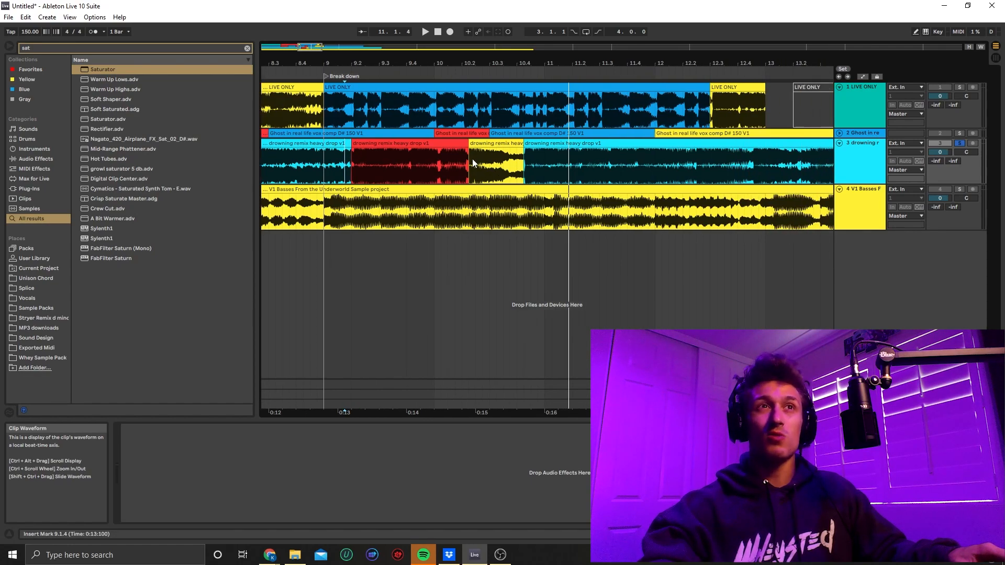
pyautogui.hscroll(2, 550, 145)
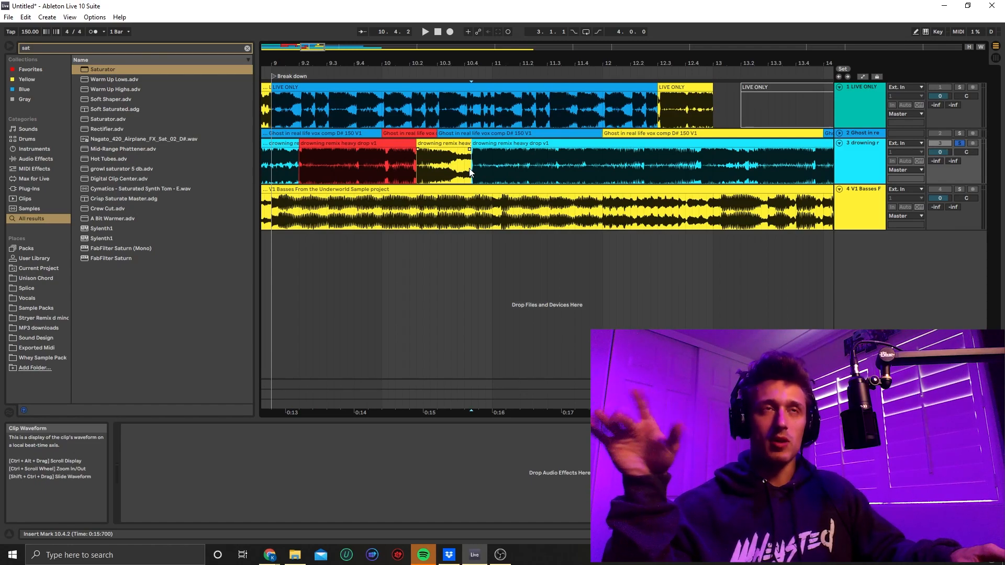
# Step: Play the drowning remix track on from 10.4.2 and split the clip at 12.4.3
pyautogui.press('space')
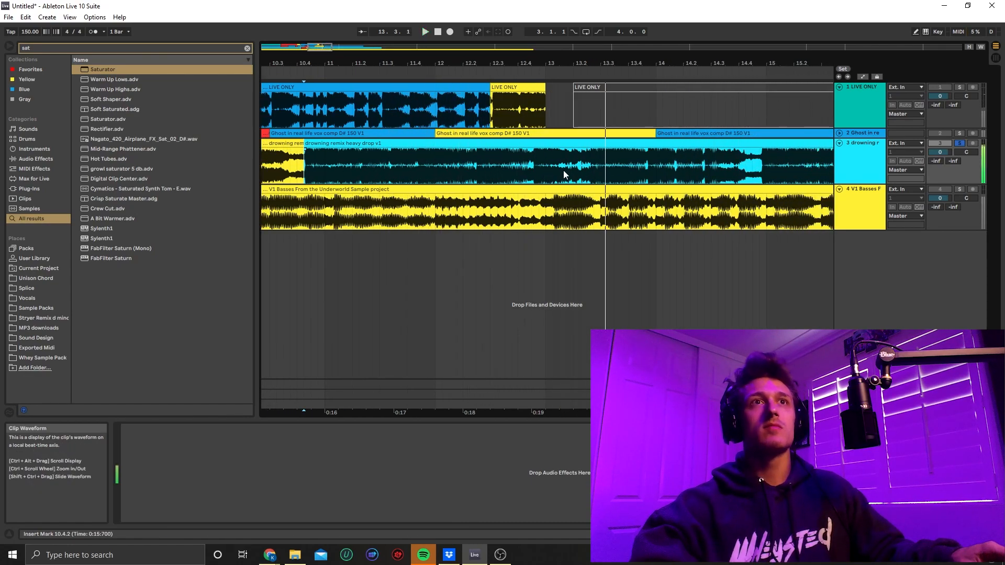
pyautogui.click(535, 172)
pyautogui.hotkey('ctrl', 'e')
# Step: Colour the drowning remix phrase between 10.4.2 and 12.4.3 blue as the response
pyautogui.click(429, 142)
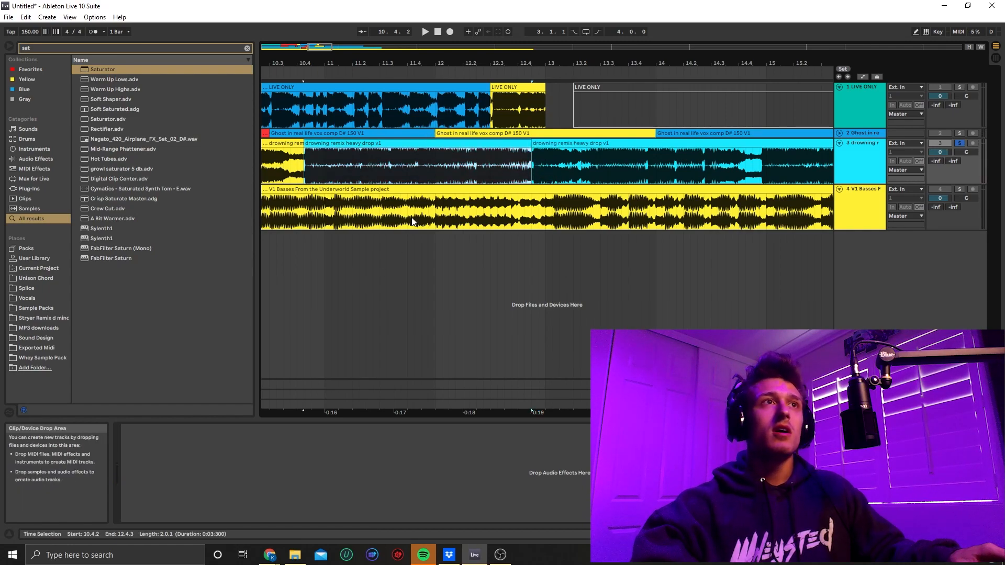
pyautogui.rightClick(416, 142)
pyautogui.click(369, 147)
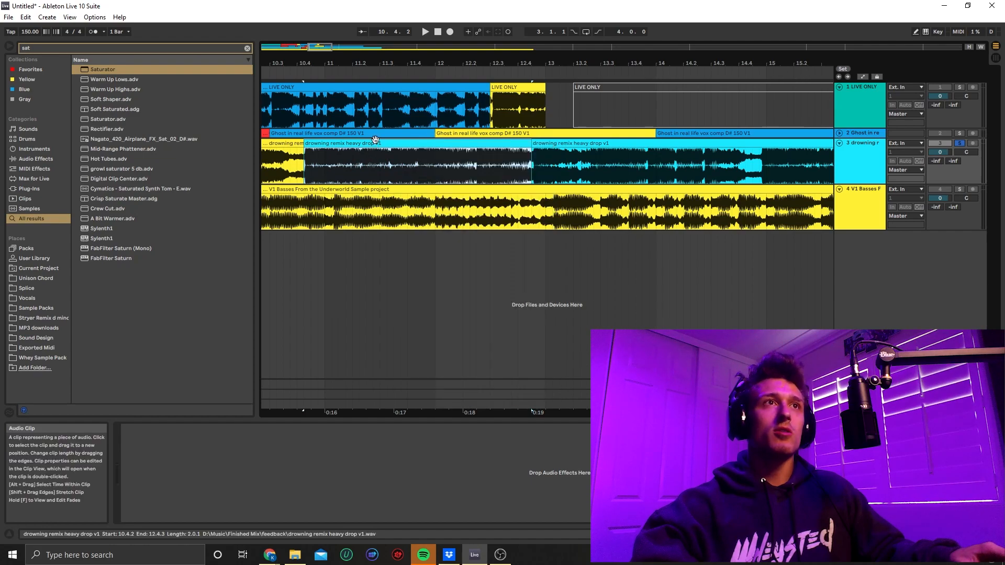
pyautogui.rightClick(376, 143)
pyautogui.click(465, 375)
# Step: Split the remaining drowning remix clip at 13.2.2 and colour the short section from 12.4.3 to 13.2.2 yellow
pyautogui.hscroll(2, 529, 169)
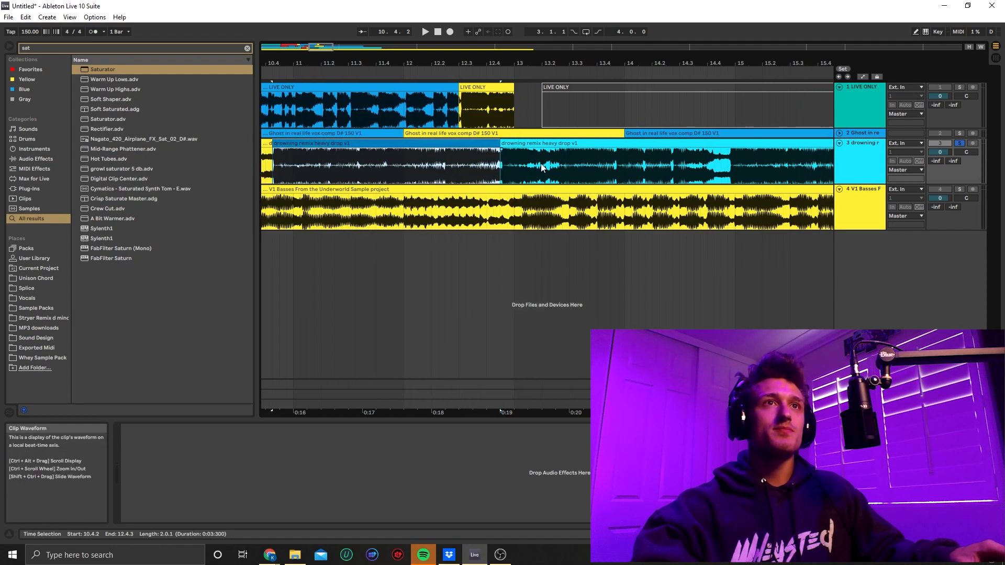
pyautogui.click(556, 166)
pyautogui.hotkey('ctrl', 'e')
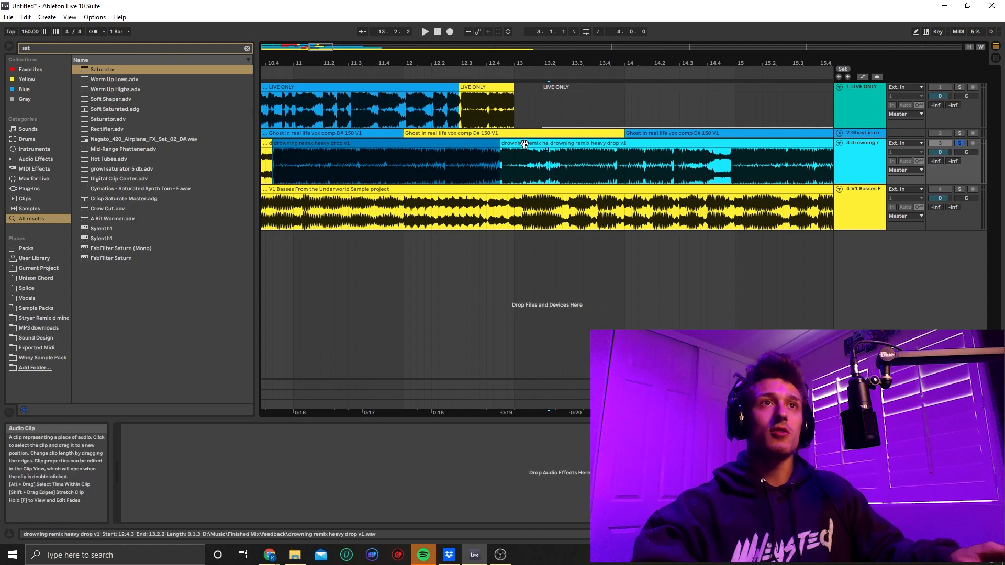
pyautogui.rightClick(525, 146)
pyautogui.click(515, 149)
pyautogui.rightClick(519, 143)
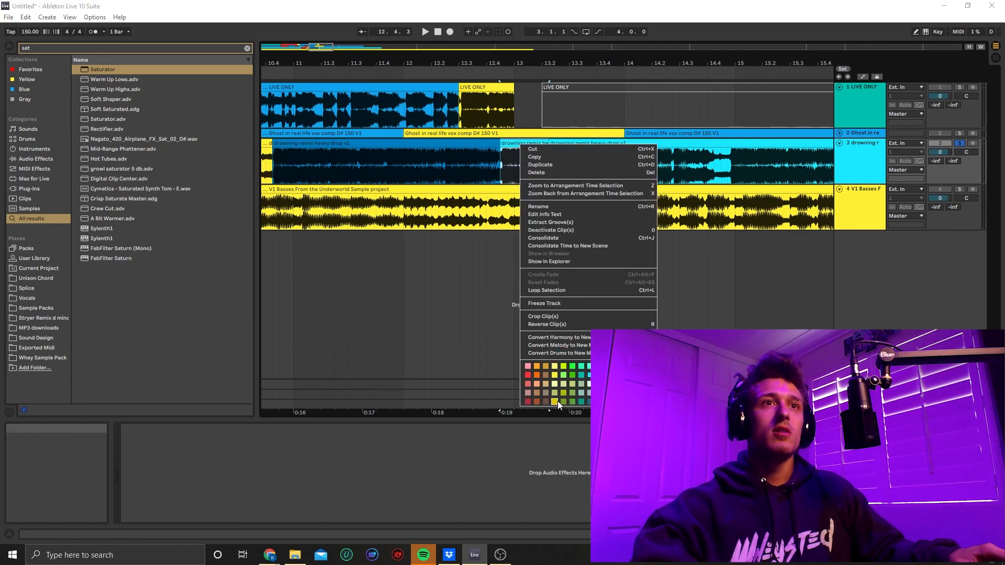
pyautogui.click(557, 401)
# Step: Play on, split the clip at 14.4.4, and colour the drowning remix phrase from 13.2.2 to 14.4.4 red
pyautogui.press('space')
pyautogui.hscroll(3, 602, 201)
pyautogui.press('space')
pyautogui.click(570, 171)
pyautogui.hotkey('ctrl', 'e')
pyautogui.rightClick(451, 155)
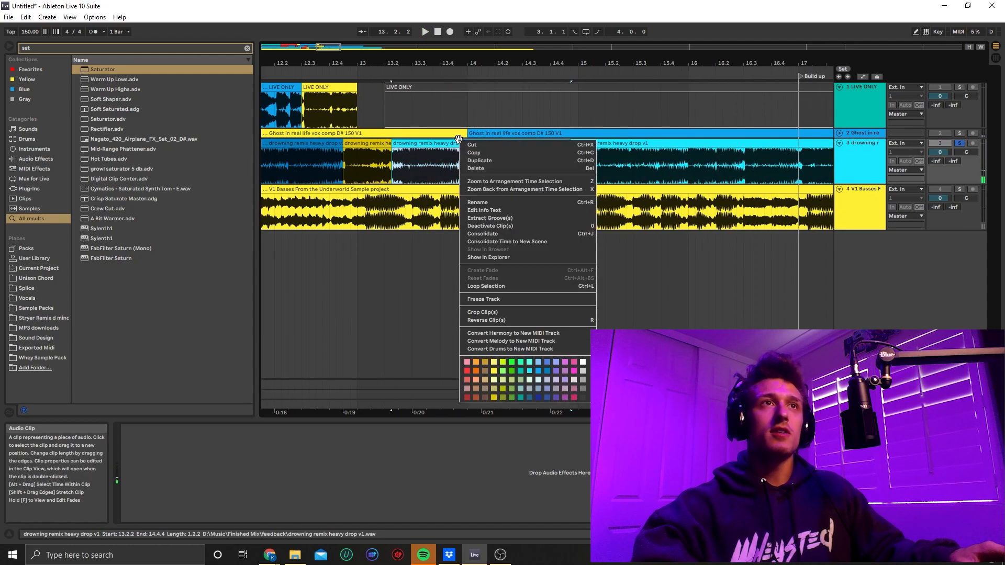
pyautogui.click(469, 371)
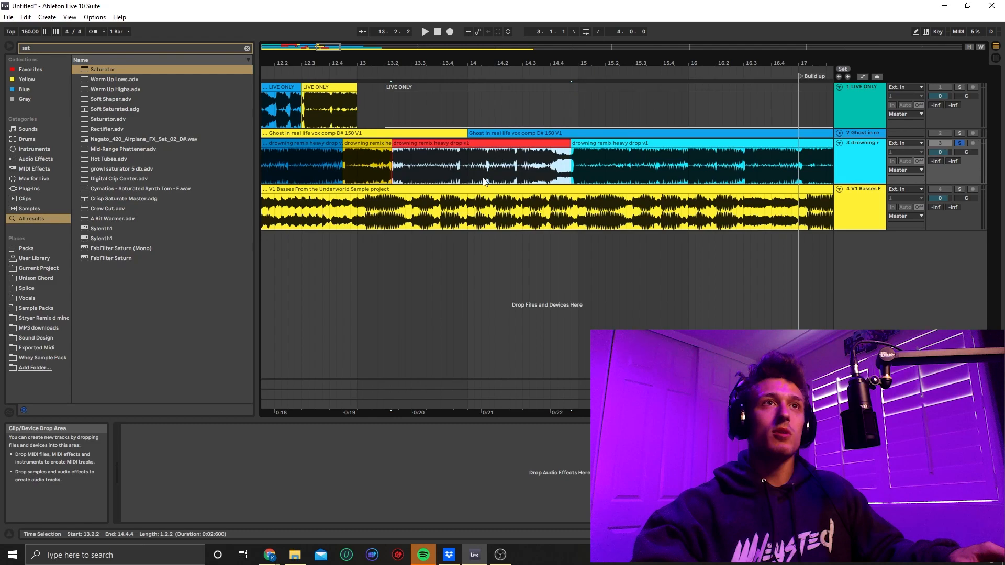
pyautogui.scroll(-4, 485, 179)
pyautogui.scroll(2, 459, 188)
pyautogui.hscroll(-1, 455, 184)
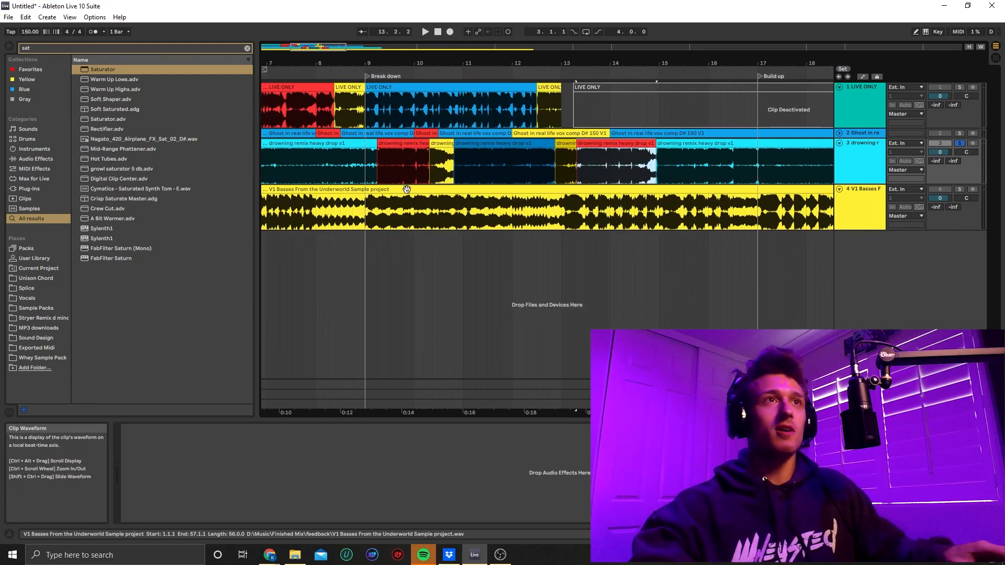
# Step: Split the red drowning remix phrase at 14.2.4 and colour the section from 14.2.4 to 14.4.4 lime green
pyautogui.moveTo(375, 167); pyautogui.dragTo(572, 162)
pyautogui.click(575, 162)
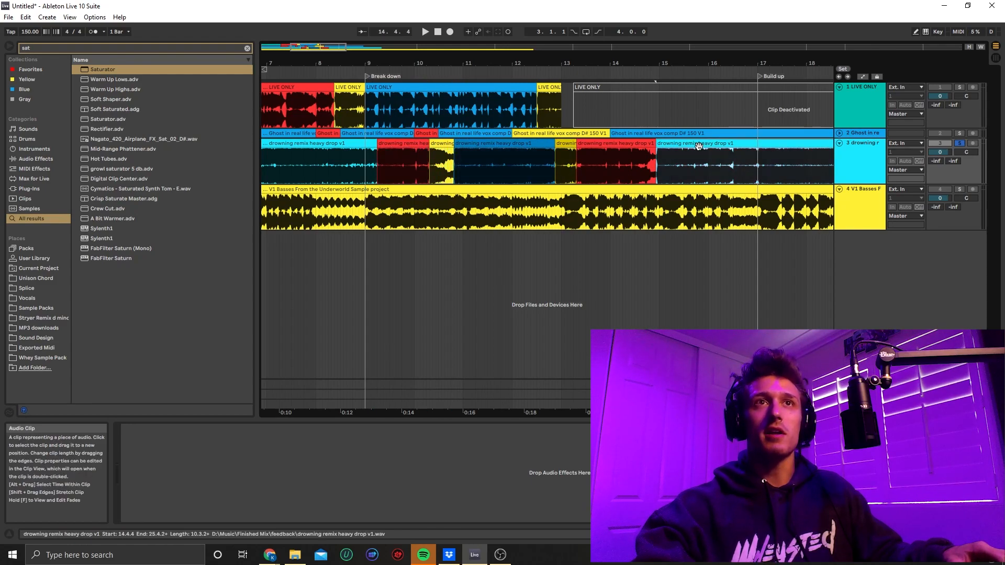
pyautogui.click(583, 162)
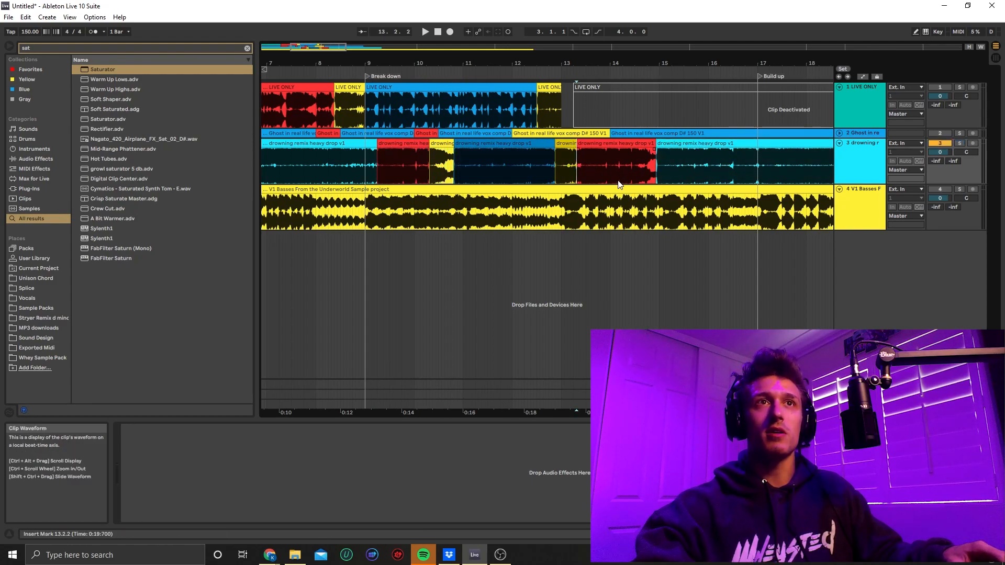
pyautogui.click(631, 169)
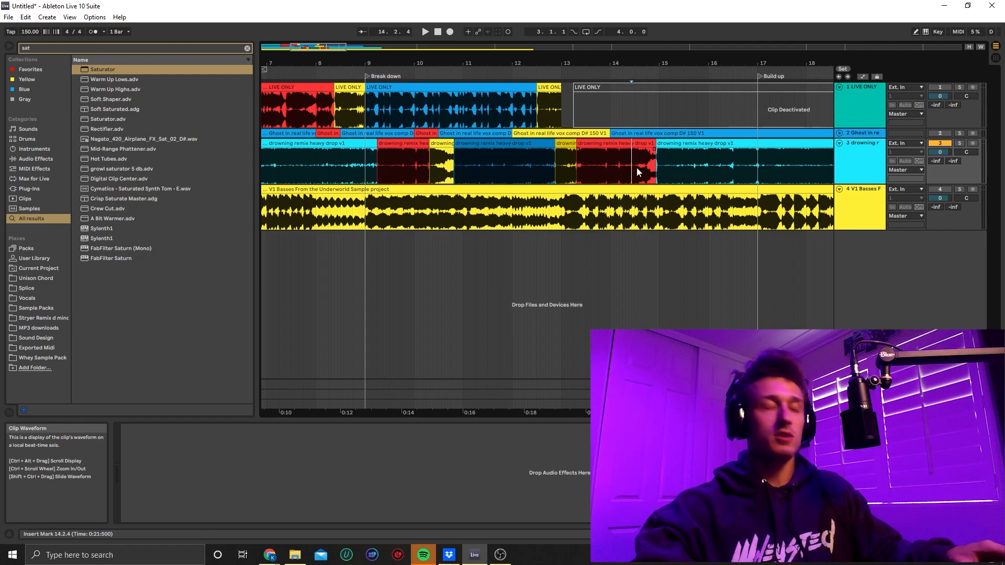
pyautogui.hotkey('ctrl', 'e')
pyautogui.rightClick(639, 143)
pyautogui.click(636, 159)
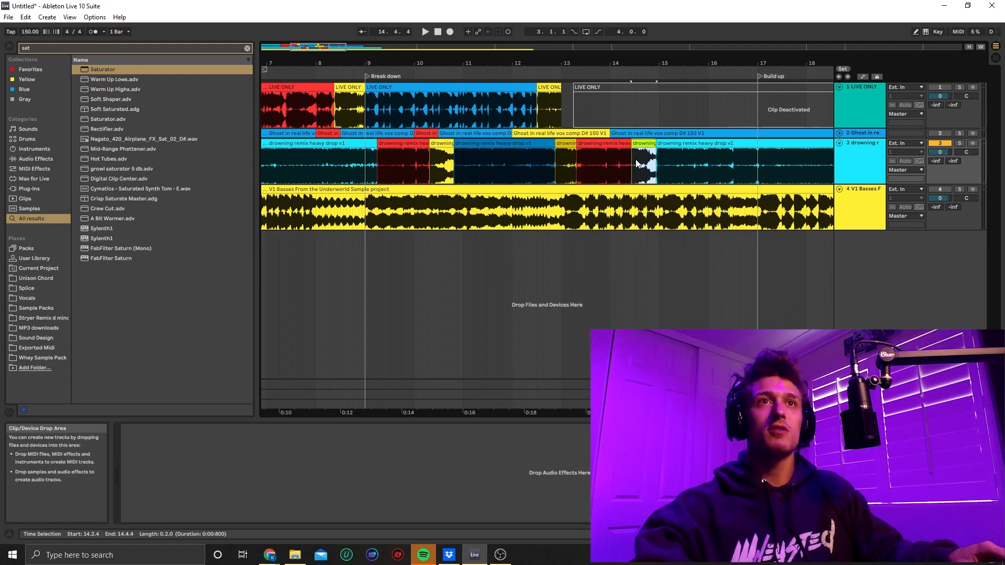
# Step: Play on, split the remaining drowning remix clip at 16.3.1, and colour the phrase from 14.4.4 to 16.3.1 blue
pyautogui.press('space')
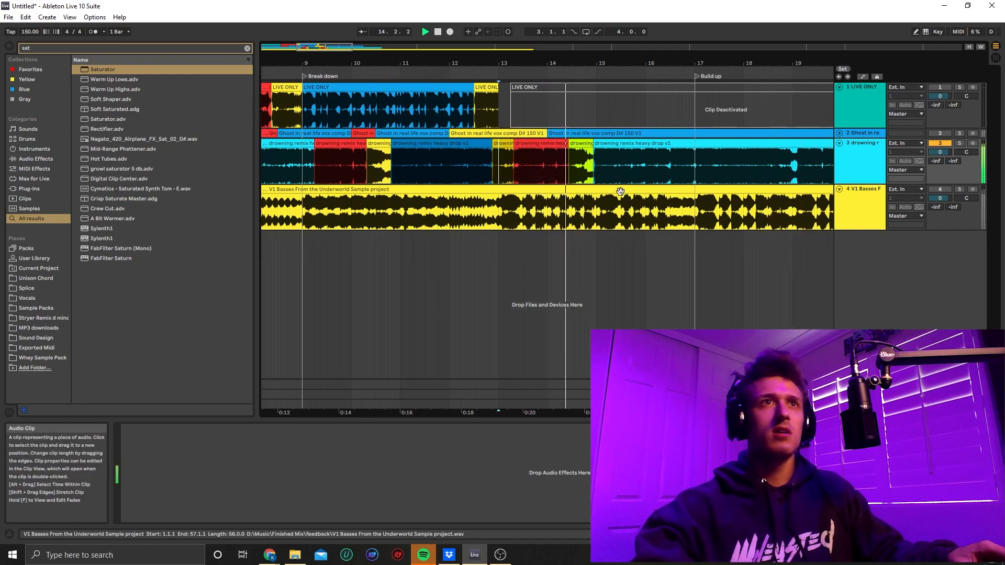
pyautogui.click(641, 165)
pyautogui.click(618, 170)
pyautogui.hotkey('ctrl', 'e')
pyautogui.press('space')
pyautogui.rightClick(595, 147)
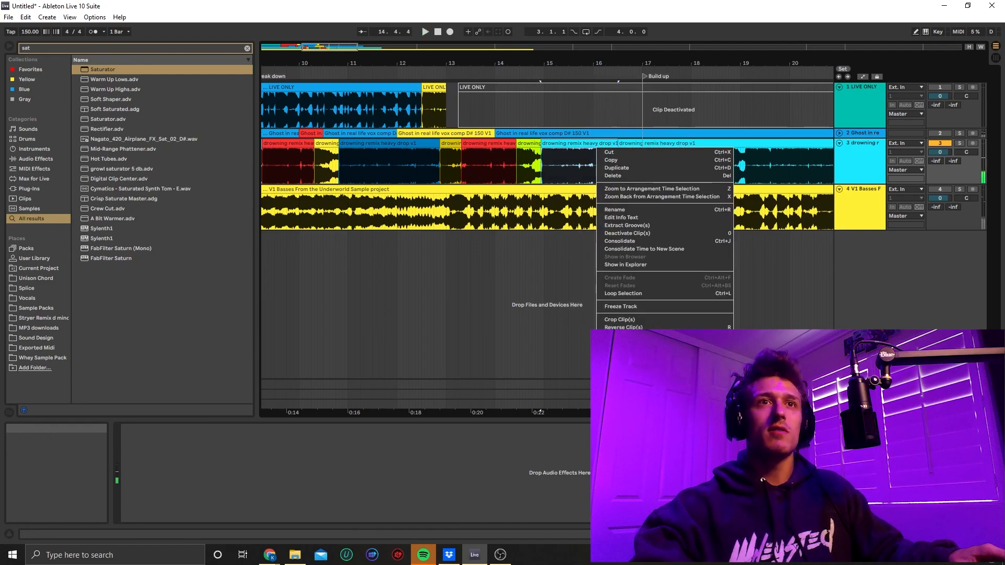
pyautogui.press('Escape')
# Step: Play the drowning remix from 17.2.2, split its clip at 19.1.1, and colour the section from 16.3.1 to 19.1.1 yellow
pyautogui.click(657, 168)
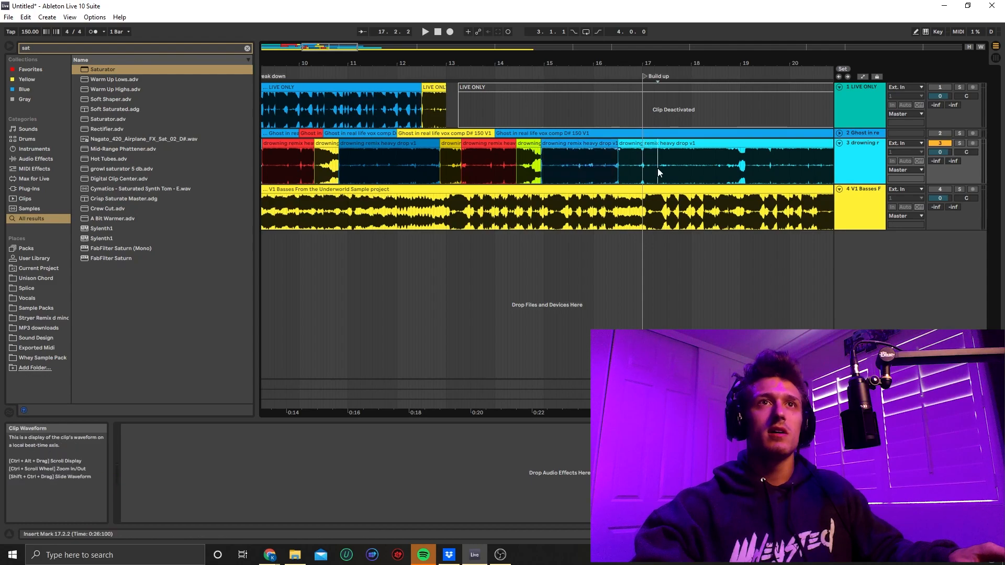
pyautogui.press('space')
pyautogui.click(743, 173)
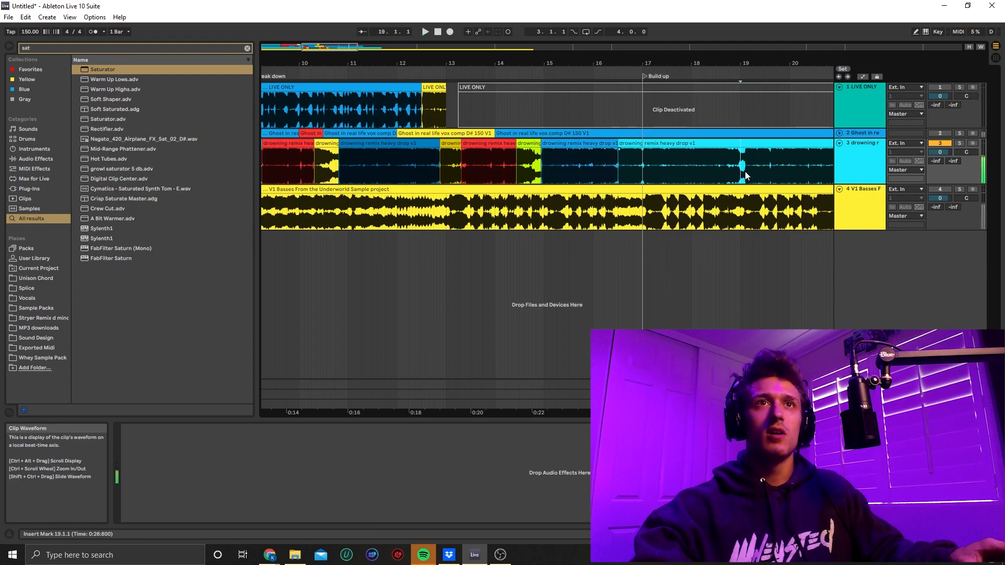
pyautogui.rightClick(708, 141)
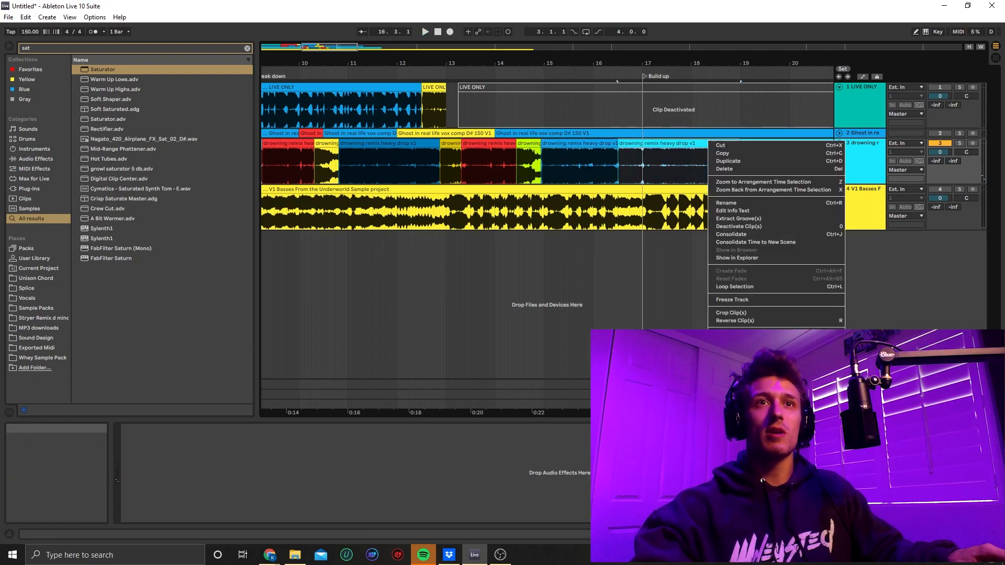
pyautogui.click(745, 393)
pyautogui.scroll(-4, 616, 137)
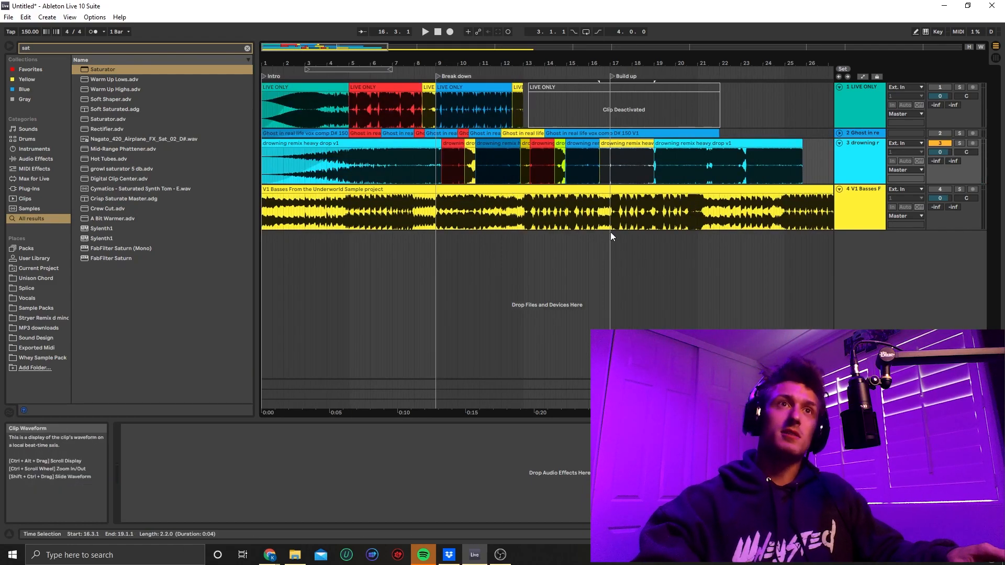
# Step: Try extending the first red drowning remix phrase to 10.4.2 over the short yellow section, and undo the change
pyautogui.scroll(4, 475, 215)
pyautogui.scroll(-4, 481, 212)
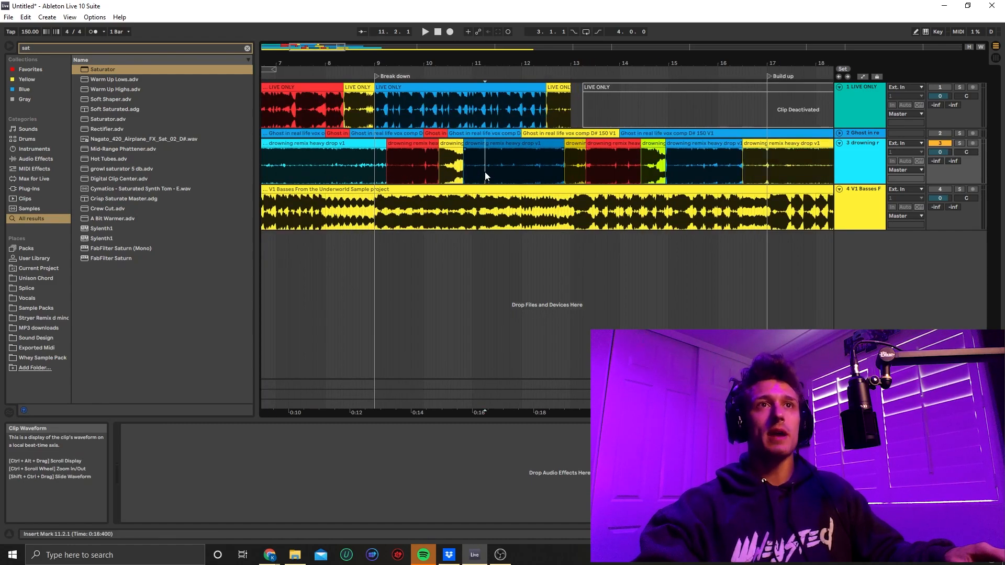
pyautogui.click(419, 162)
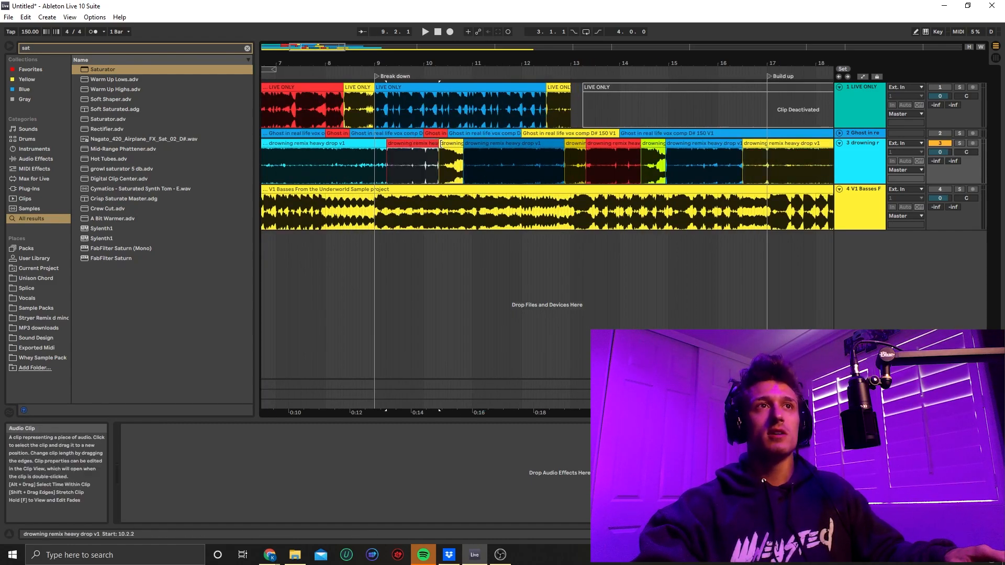
pyautogui.moveTo(439, 145); pyautogui.dragTo(466, 144)
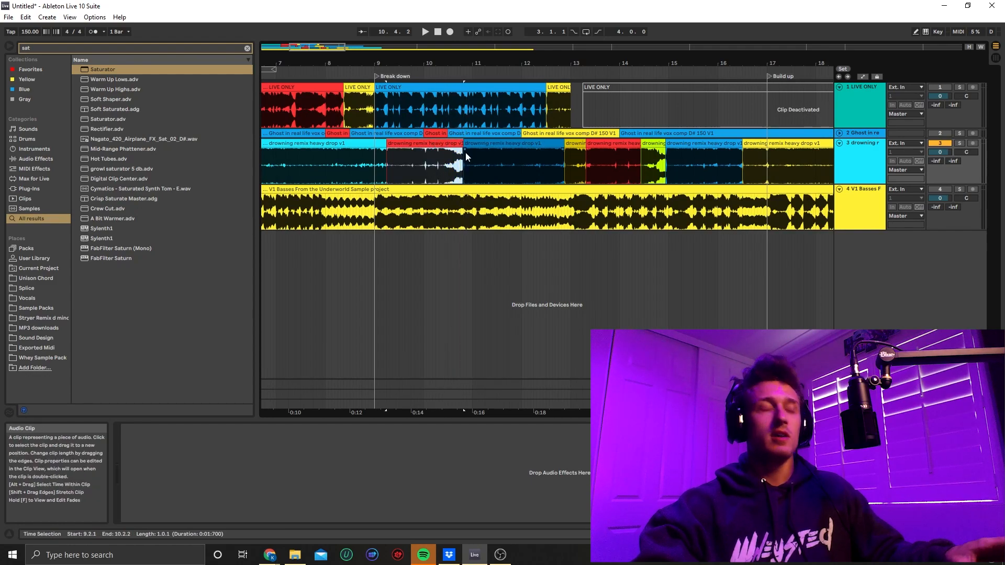
pyautogui.hotkey('ctrl', 'z')
pyautogui.scroll(-3, 460, 167)
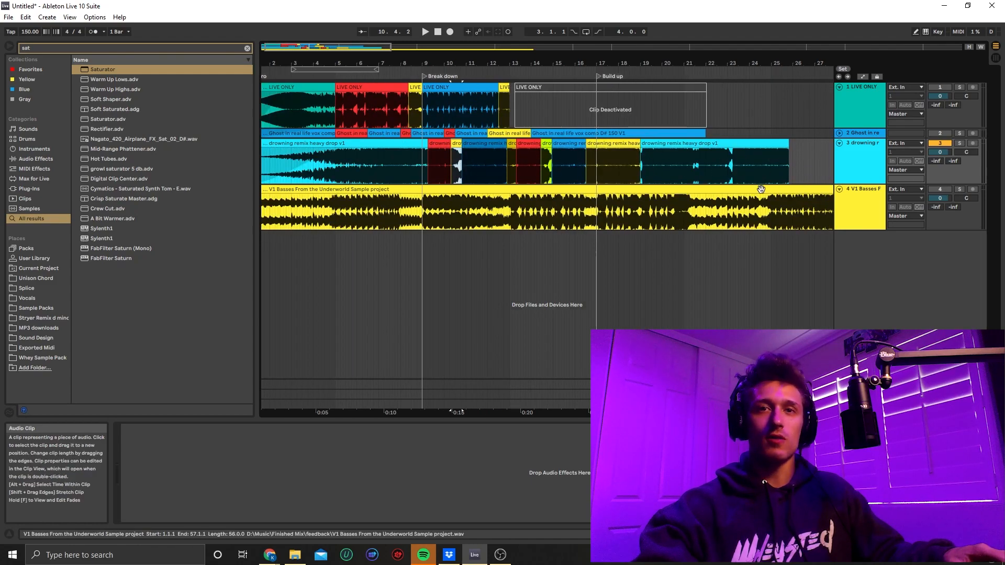
# Step: Play back the colour-coded drowning remix from 8.3.4 and fold its track
pyautogui.press('space')
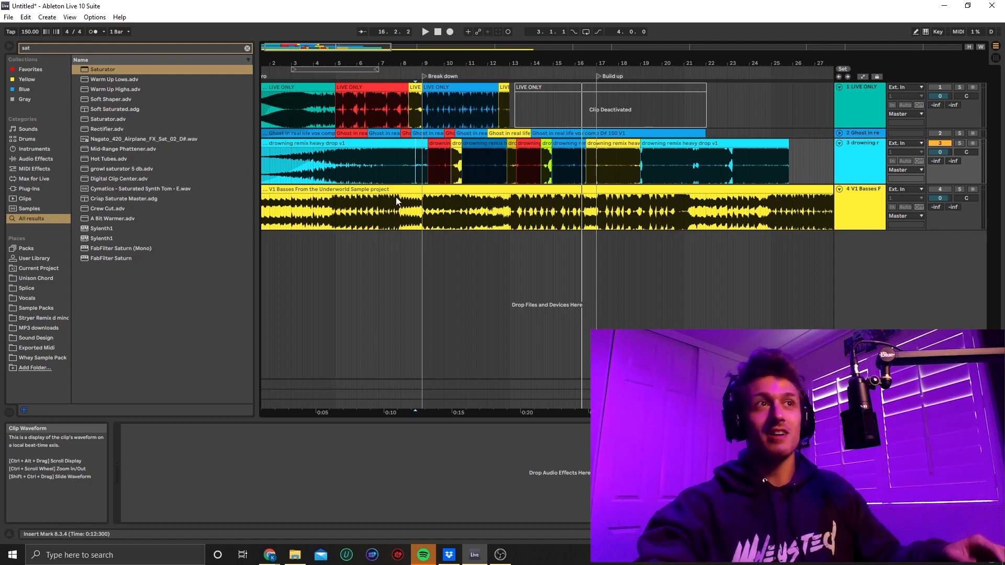
pyautogui.scroll(1, 374, 231)
pyautogui.scroll(-1, 373, 230)
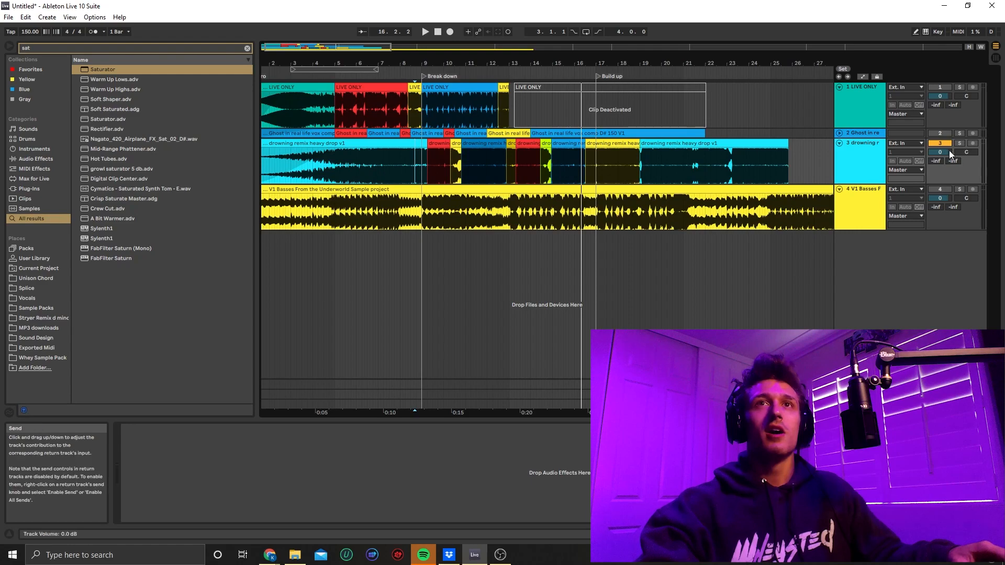
pyautogui.click(839, 143)
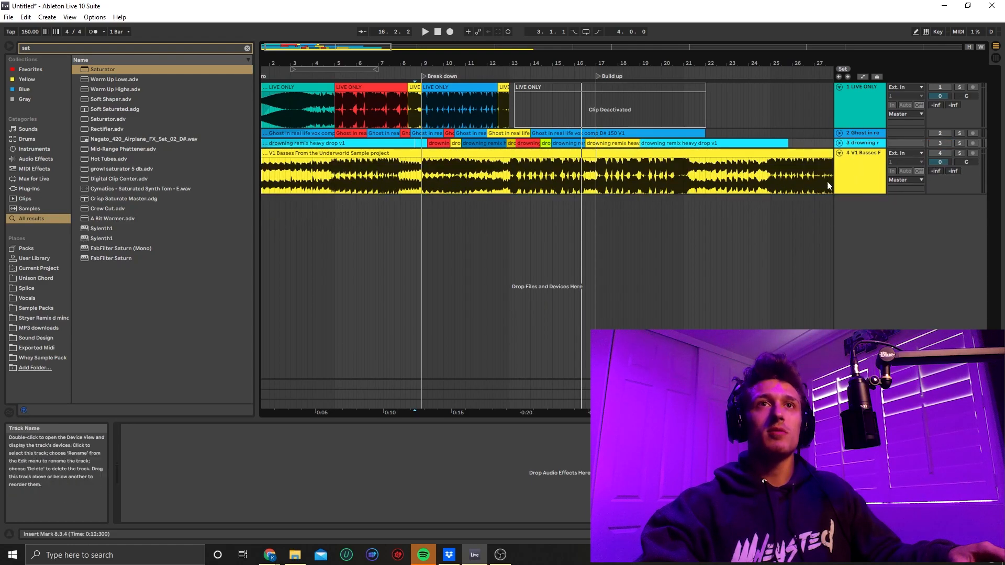
pyautogui.scroll(-3, 366, 206)
pyautogui.scroll(3, 333, 188)
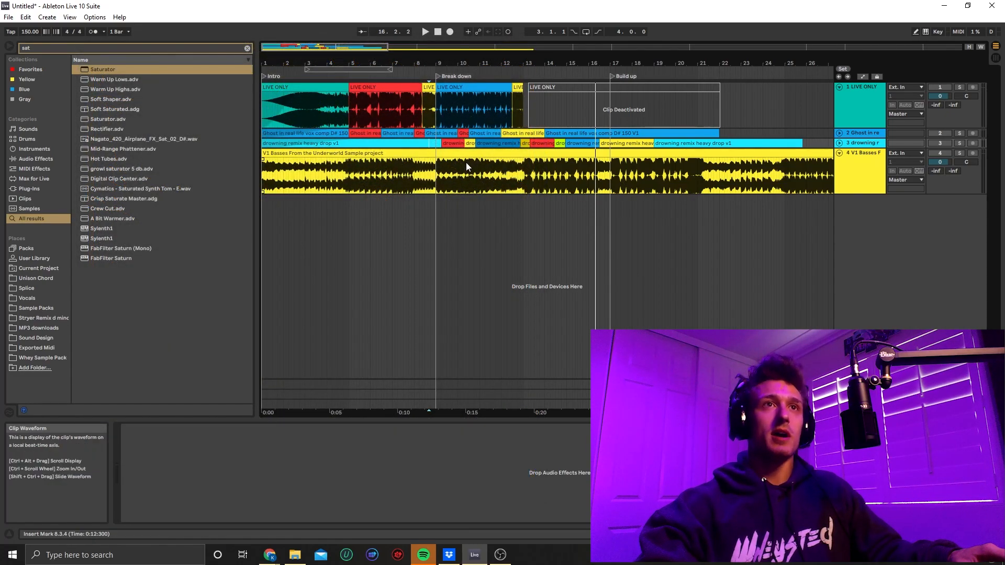
# Step: Play the V1 Basses From the Underworld track soloed from 8.4.4 and split its clip at 13.1.1
pyautogui.click(472, 153)
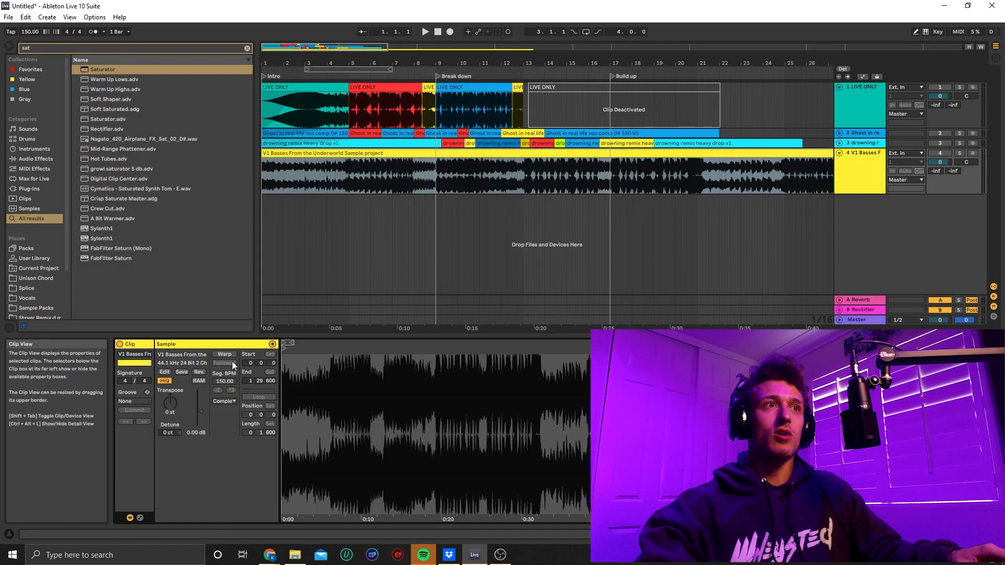
pyautogui.click(437, 193)
pyautogui.click(434, 190)
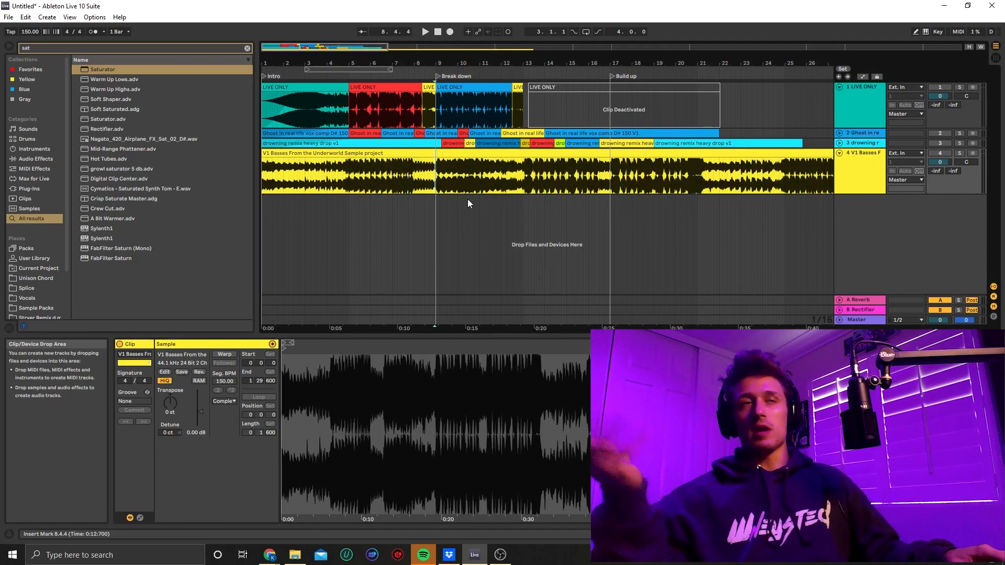
pyautogui.press('space')
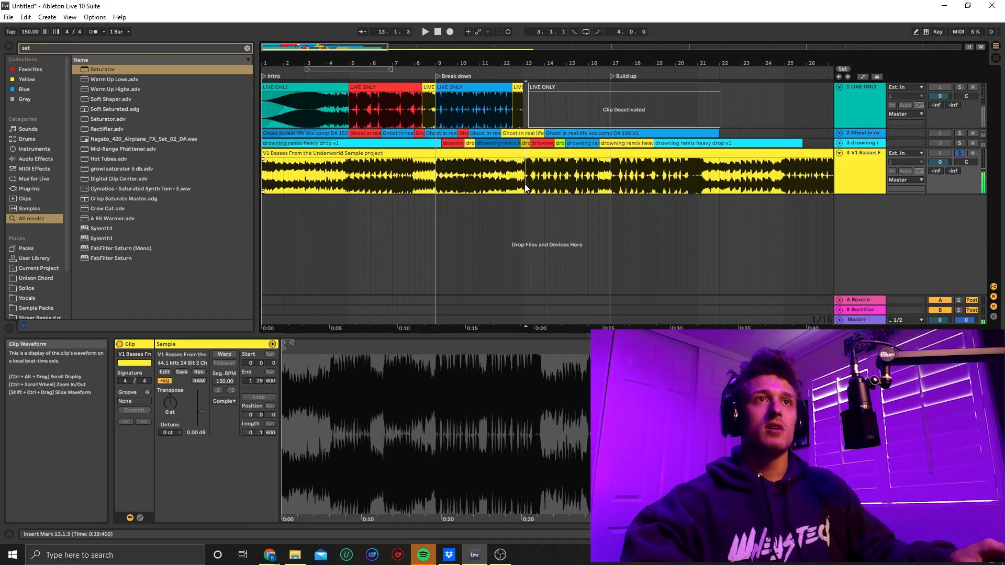
pyautogui.click(521, 180)
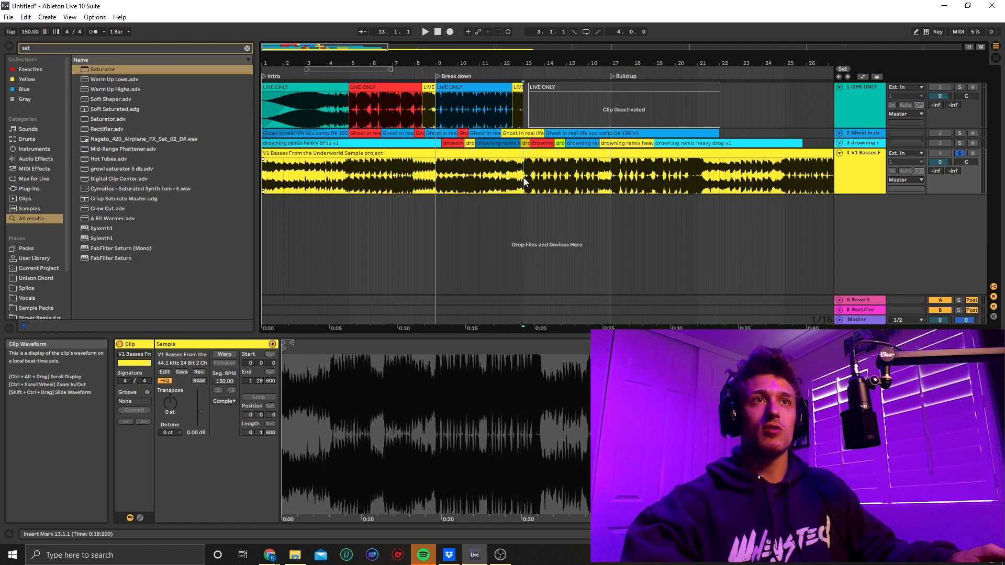
pyautogui.scroll(2, 523, 181)
pyautogui.hotkey('ctrl', 'e')
pyautogui.press('s')
# Step: Play the V1 Basses track from 12.2.2 and split its clip at 21.1.1
pyautogui.click(489, 179)
pyautogui.press('space')
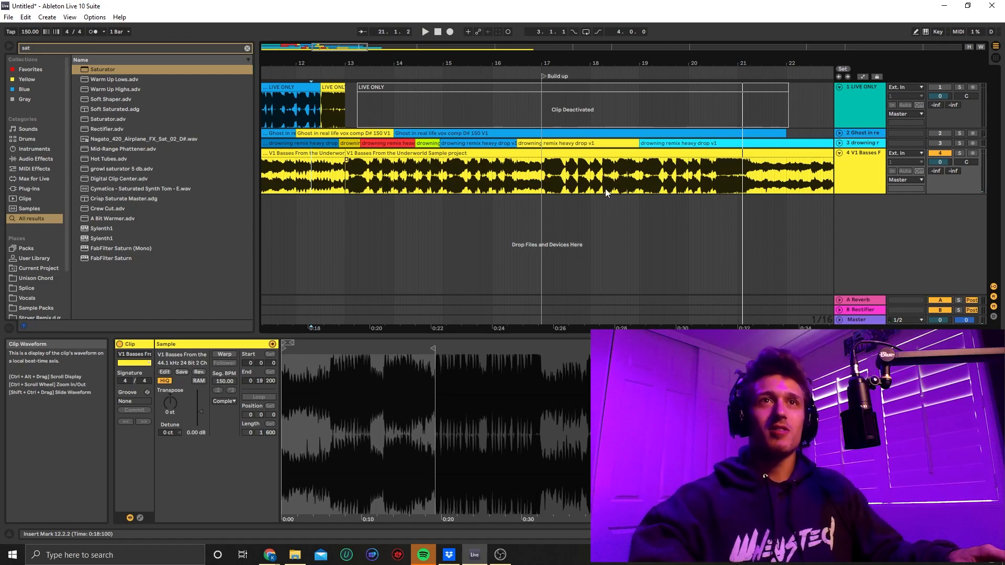
pyautogui.click(741, 185)
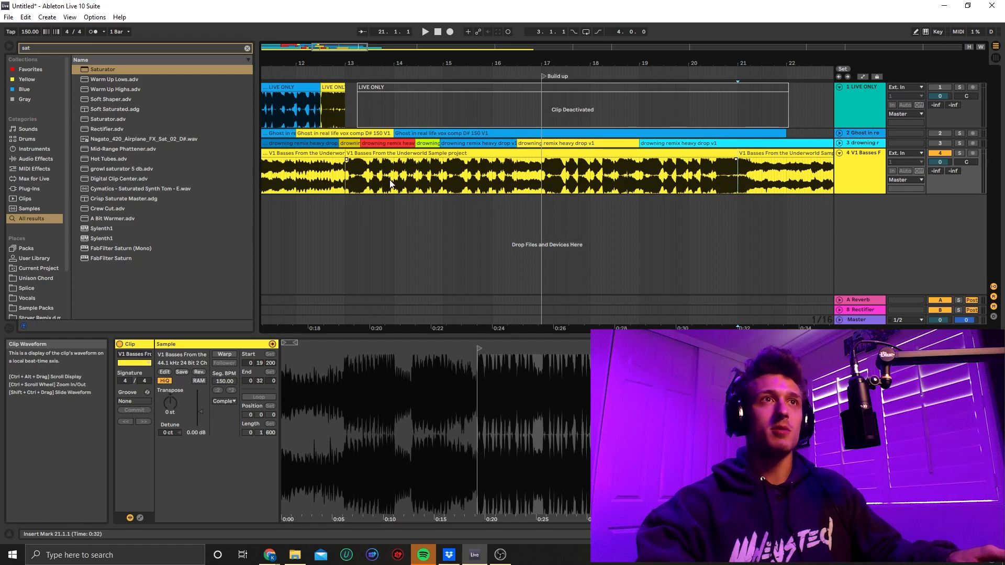
# Step: Split the V1 Basses clip at 13.3.1 and colour the section from 13.1.1 to 13.3.1 red as the call
pyautogui.hotkey('ctrl', 'e')
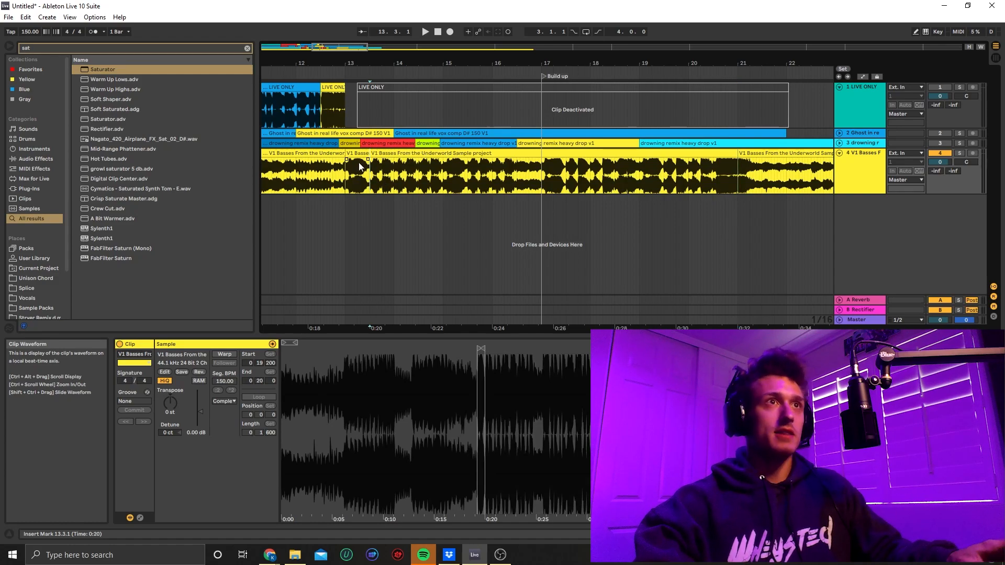
pyautogui.rightClick(361, 154)
pyautogui.click(370, 384)
# Step: Split the remaining V1 Basses clip at 16.3.1 and again at 17.1.1, the Build up locator
pyautogui.click(517, 175)
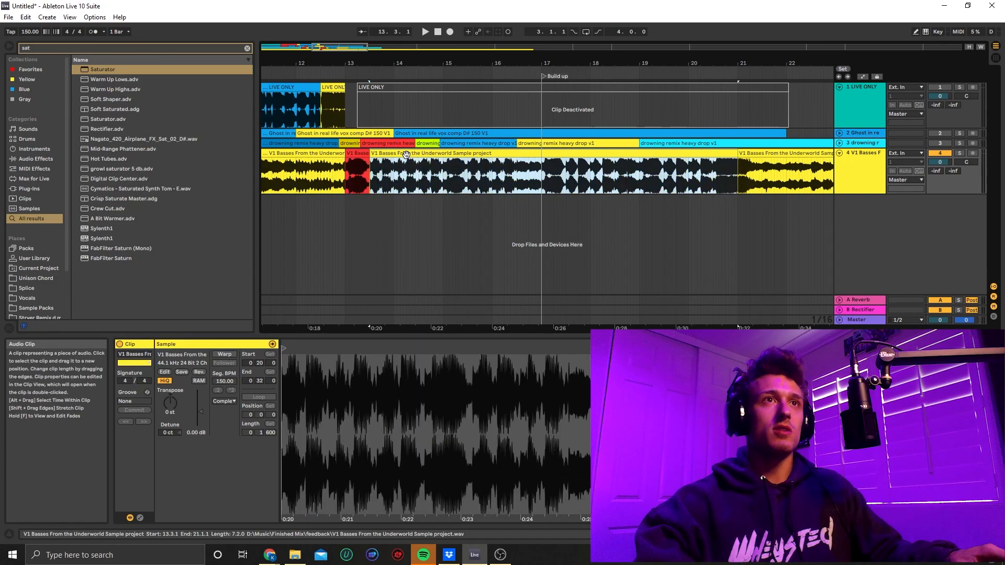
pyautogui.hotkey('ctrl', 'e')
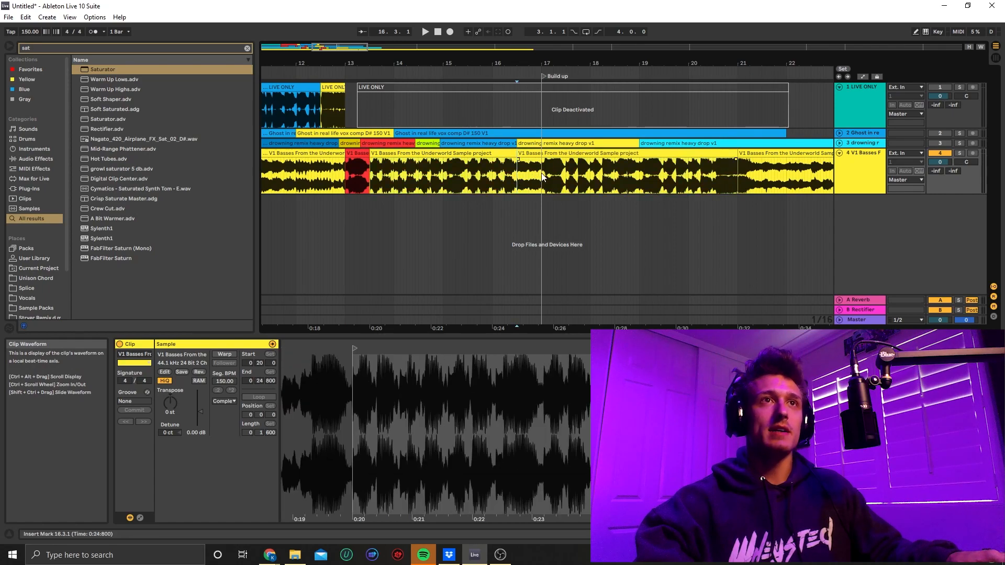
pyautogui.click(542, 177)
pyautogui.hotkey('ctrl', 'e')
# Step: Split the V1 Basses clip at 15.1.1 and colour the phrase from 13.3.1 to 15.1.1 blue as the response
pyautogui.doubleClick(407, 170)
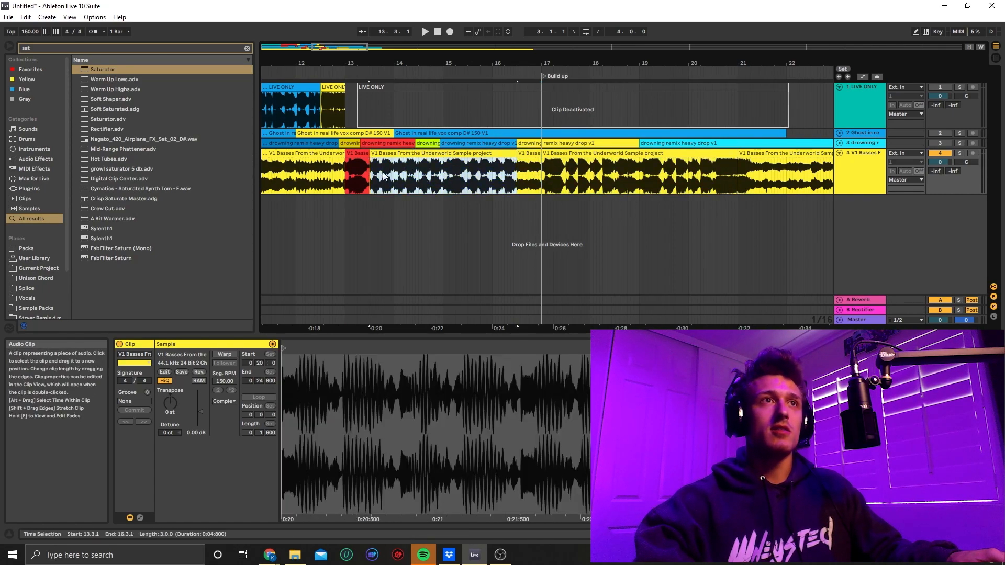
pyautogui.click(444, 178)
pyautogui.hotkey('ctrl', 'e')
pyautogui.rightClick(415, 155)
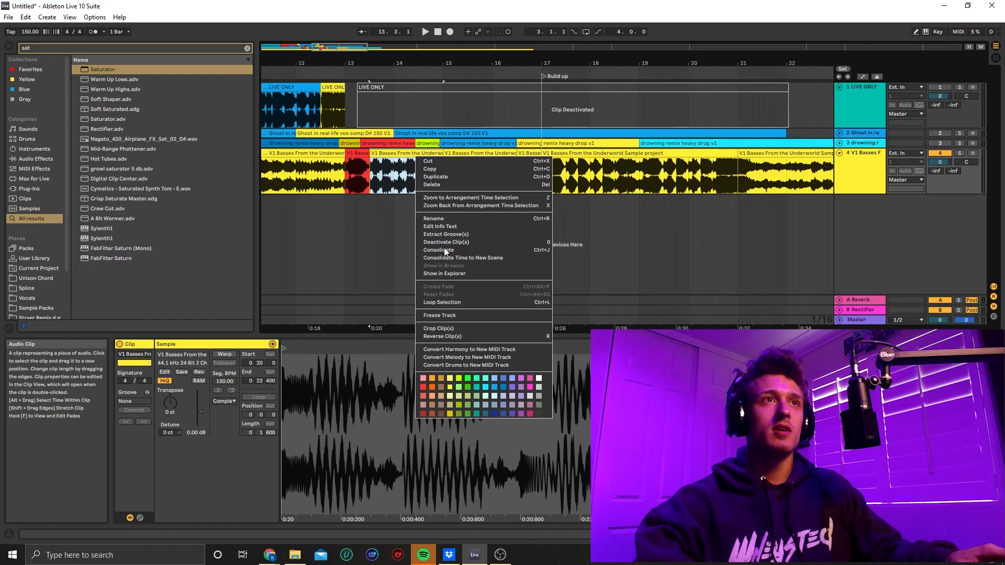
pyautogui.click(478, 387)
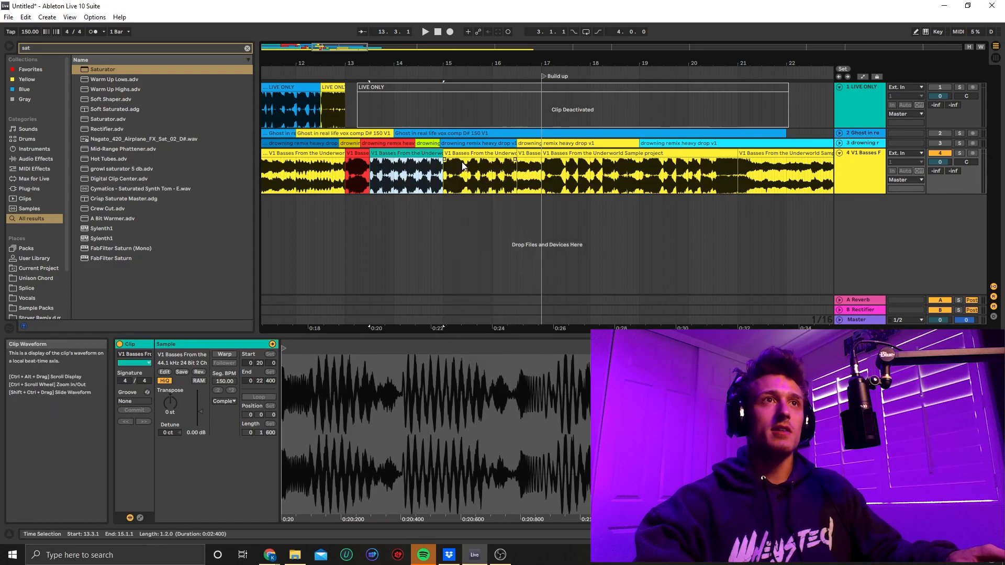
pyautogui.rightClick(409, 157)
pyautogui.click(496, 388)
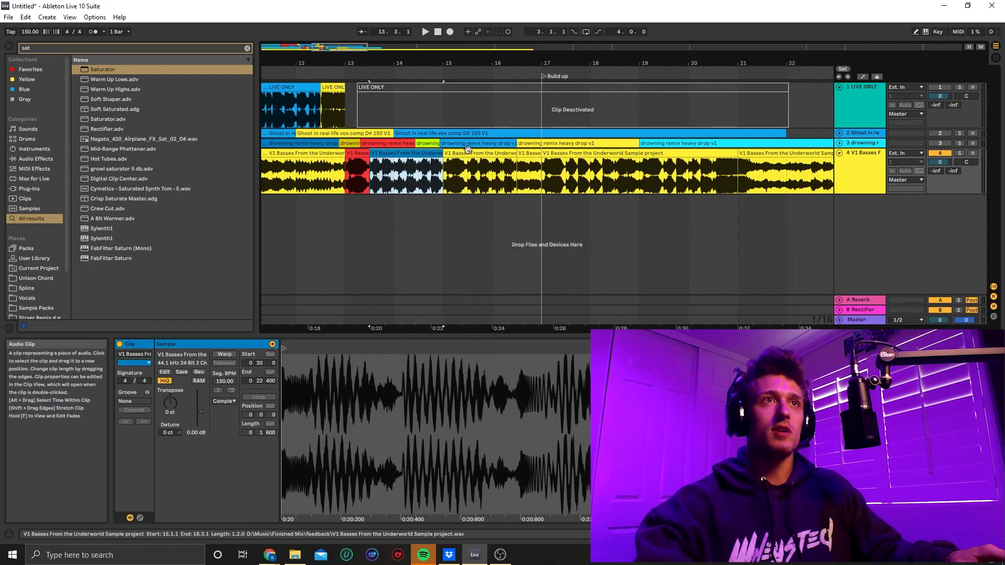
# Step: Split the V1 Basses clip at 15.3.1, colouring the section from 15.1.1 to 15.3.1 red and from 15.3.1 to 16.3.1 blue
pyautogui.click(466, 175)
pyautogui.hotkey('ctrl', 'e')
pyautogui.rightClick(455, 153)
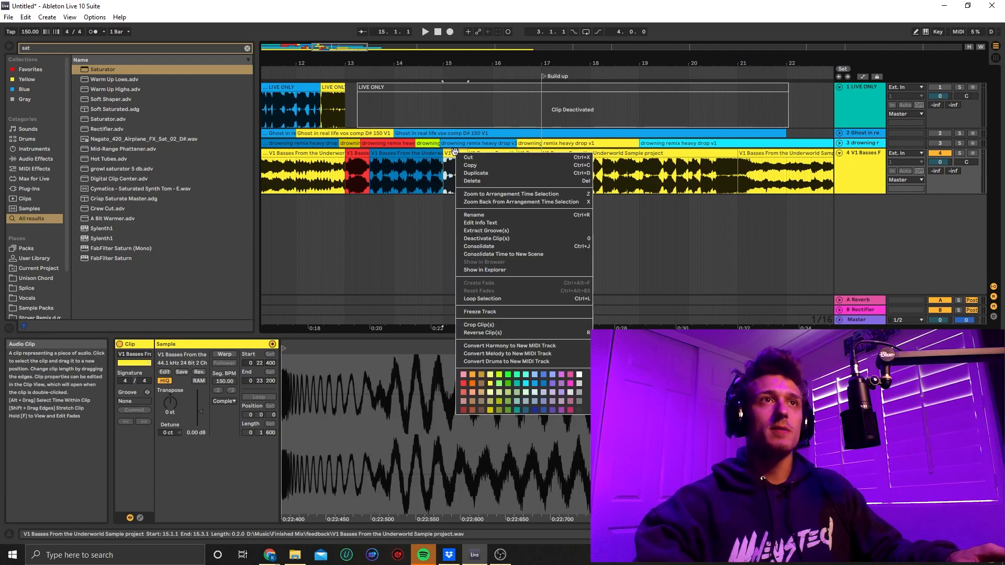
pyautogui.click(462, 386)
pyautogui.rightClick(508, 155)
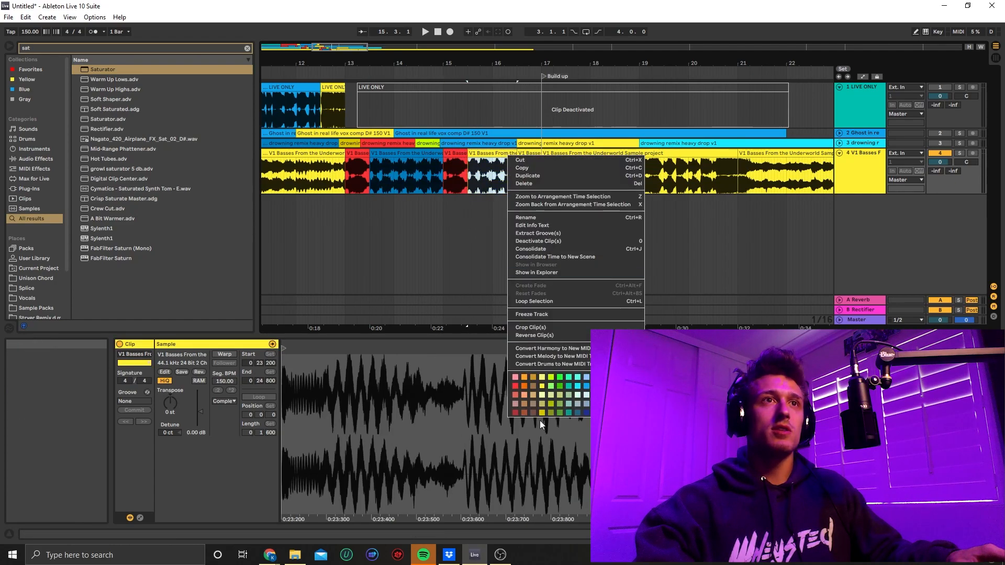
pyautogui.click(595, 386)
# Step: Play back the colour-coded V1 Basses phrases from 13.1.1
pyautogui.click(334, 170)
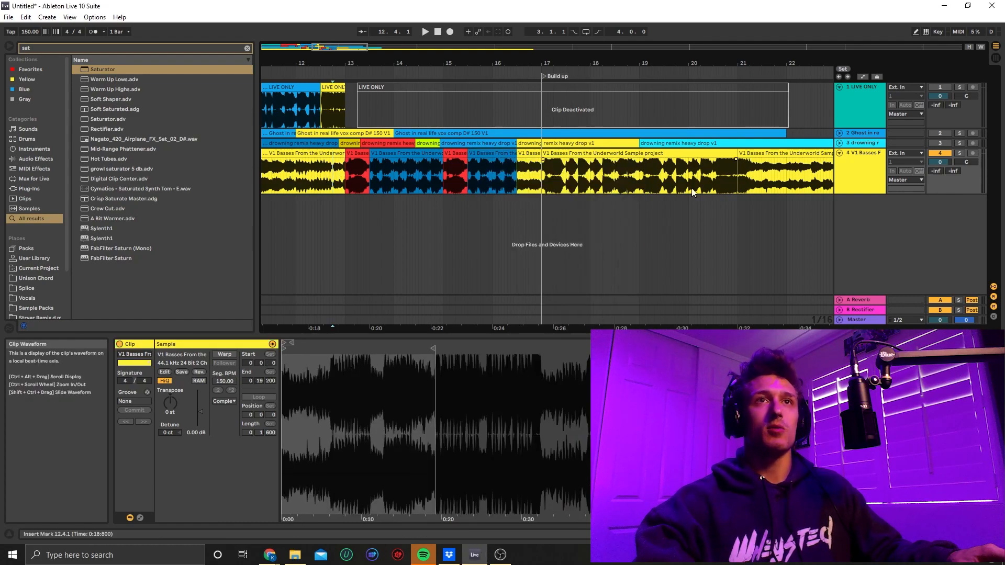
pyautogui.click(346, 177)
pyautogui.press('space')
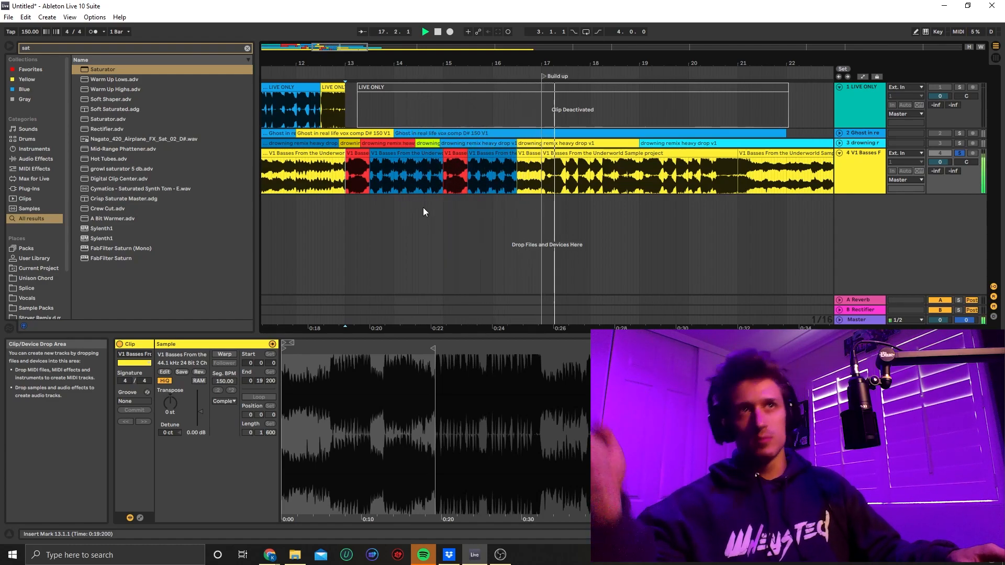
# Step: Stop playback and play the V1 Basses track from 16.3.1 through the Build up locator
pyautogui.press('space')
pyautogui.click(539, 183)
pyautogui.click(541, 180)
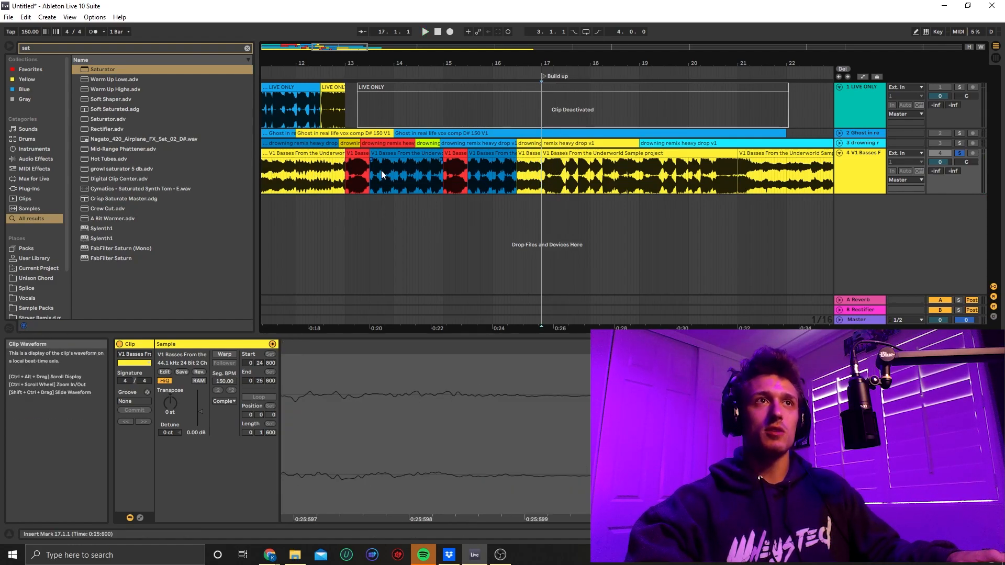
pyautogui.click(358, 154)
pyautogui.click(521, 181)
pyautogui.press('space')
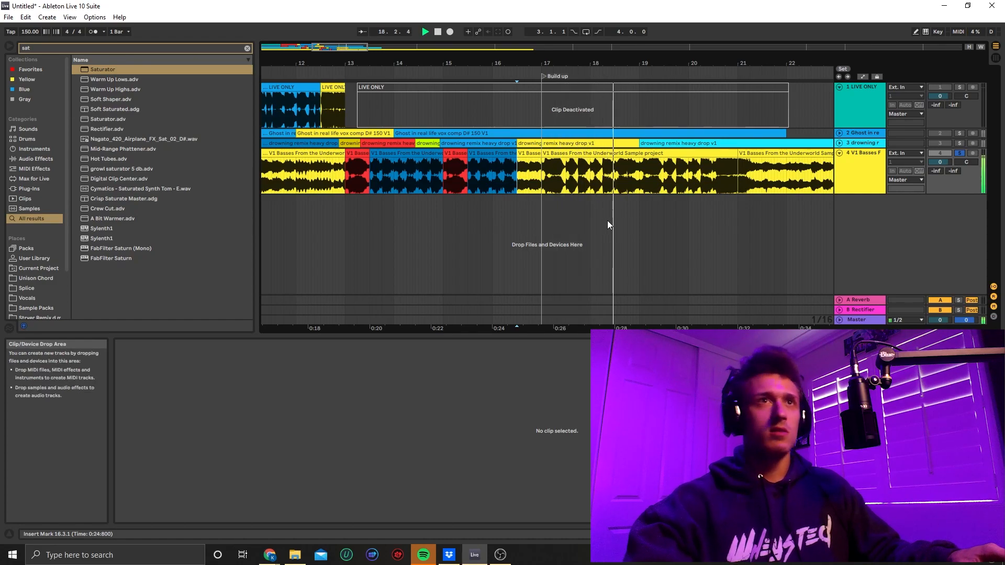
# Step: Colour the V1 Basses response phrase starting at 19.3.1 orange
pyautogui.rightClick(691, 153)
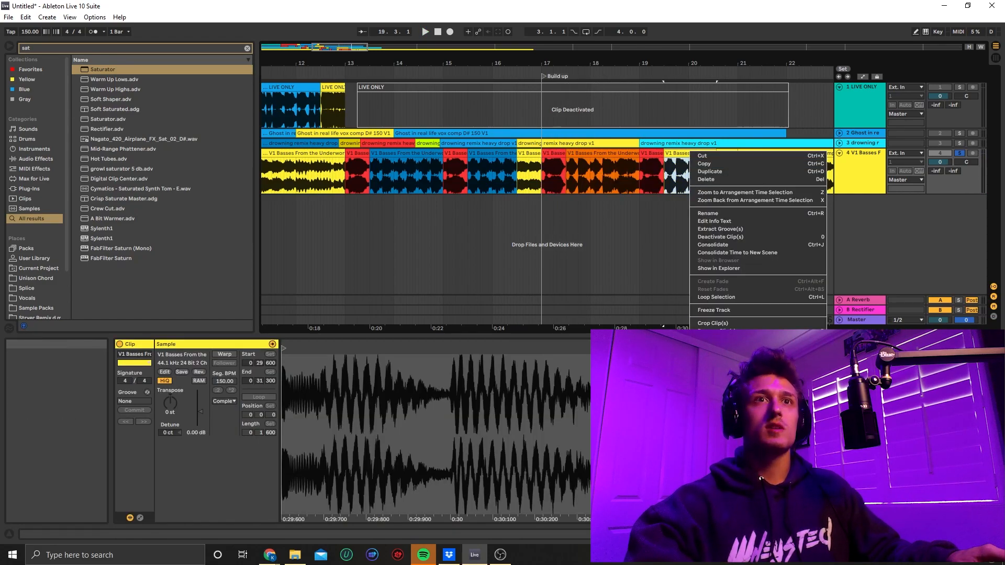
pyautogui.click(712, 405)
pyautogui.scroll(-3, 594, 195)
pyautogui.click(552, 184)
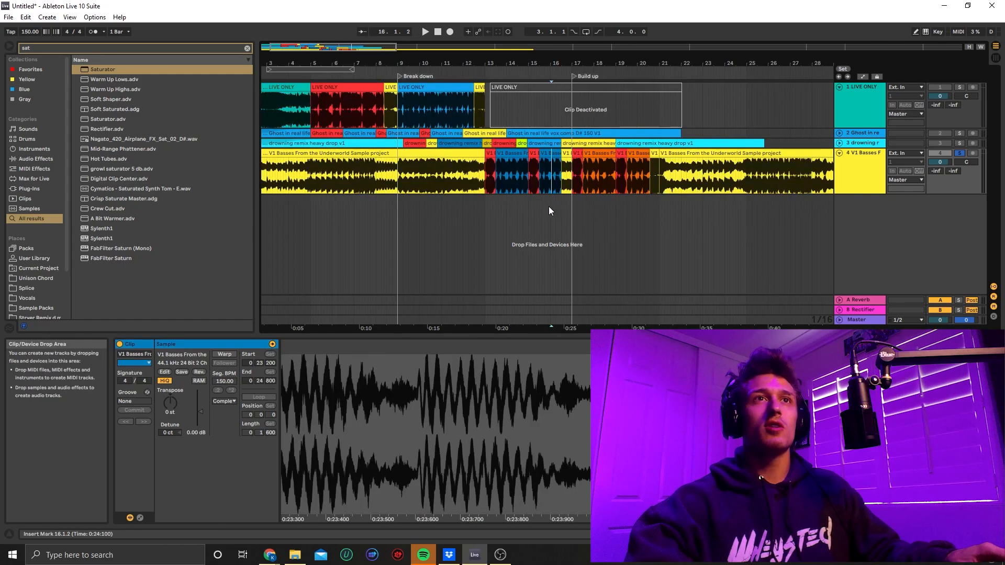
# Step: Examine the two colour-coded call-and-response sections of V1 Basses between bars 13 and 20, highlighting each section and the whole range
pyautogui.scroll(3, 548, 208)
pyautogui.hscroll(1, 550, 206)
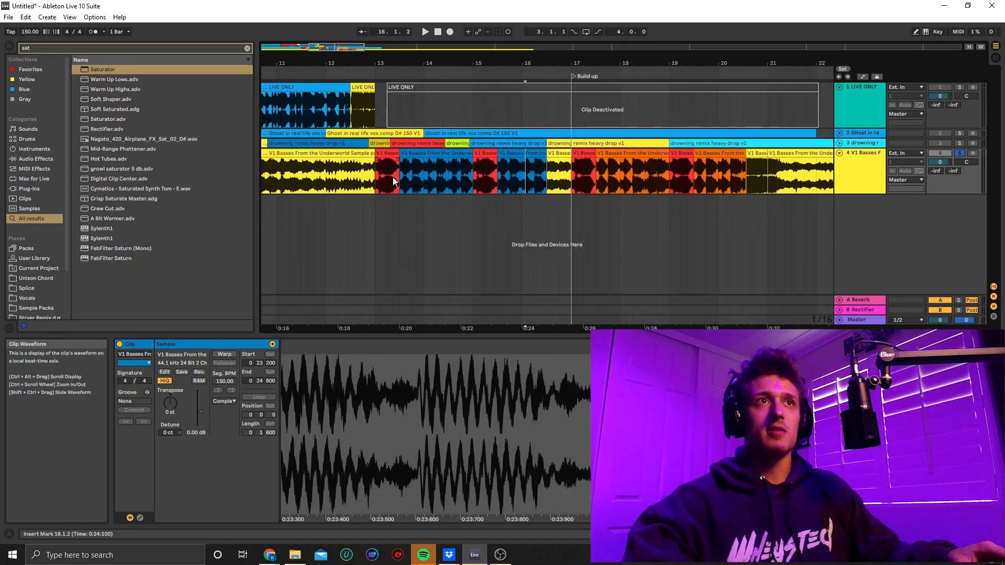
pyautogui.moveTo(376, 168); pyautogui.dragTo(692, 179)
pyautogui.click(374, 179)
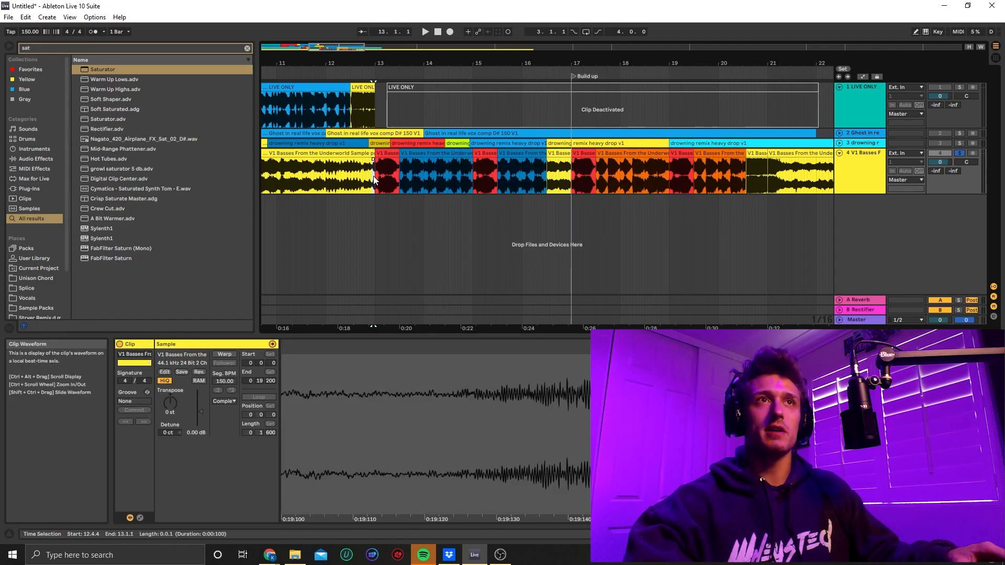
pyautogui.moveTo(374, 180); pyautogui.dragTo(743, 181)
pyautogui.press('-')
pyautogui.press('-')
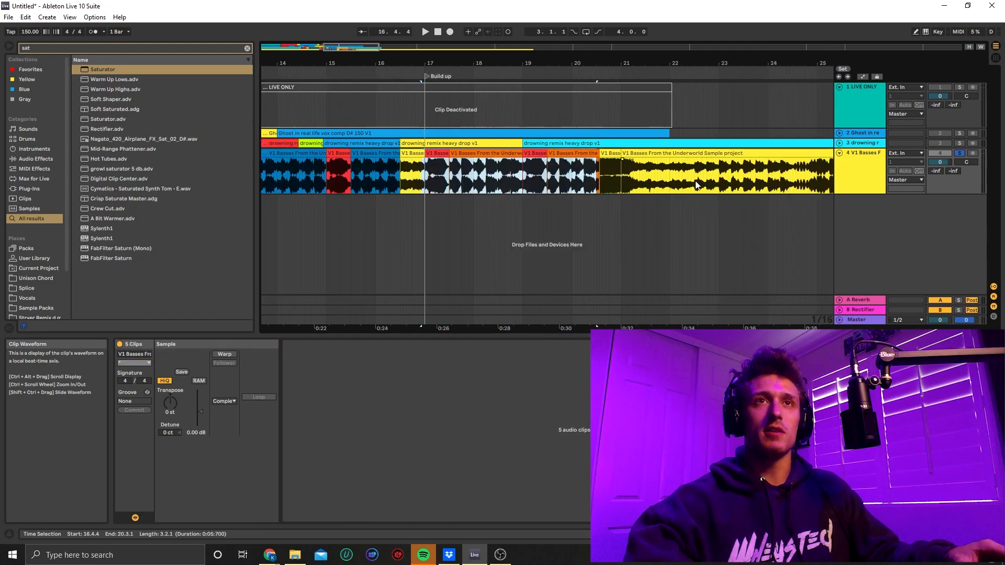
pyautogui.hscroll(-2, 466, 200)
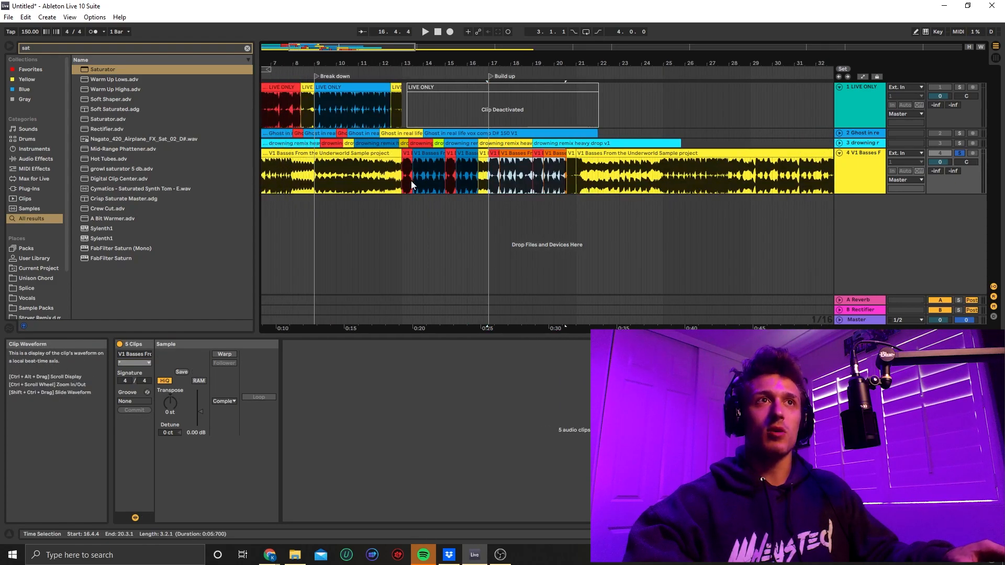
pyautogui.moveTo(408, 182); pyautogui.dragTo(577, 184)
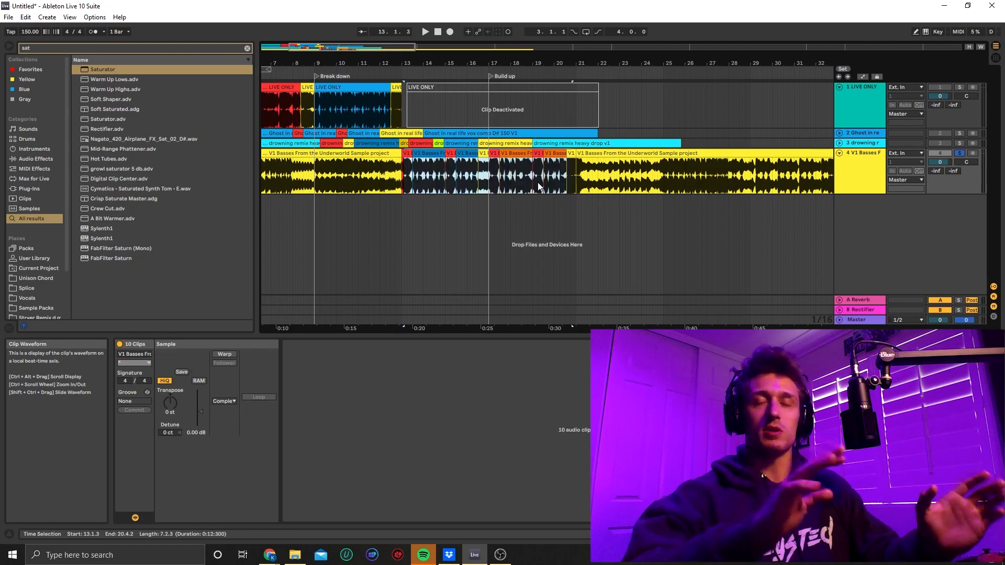
pyautogui.press('+')
pyautogui.press('+')
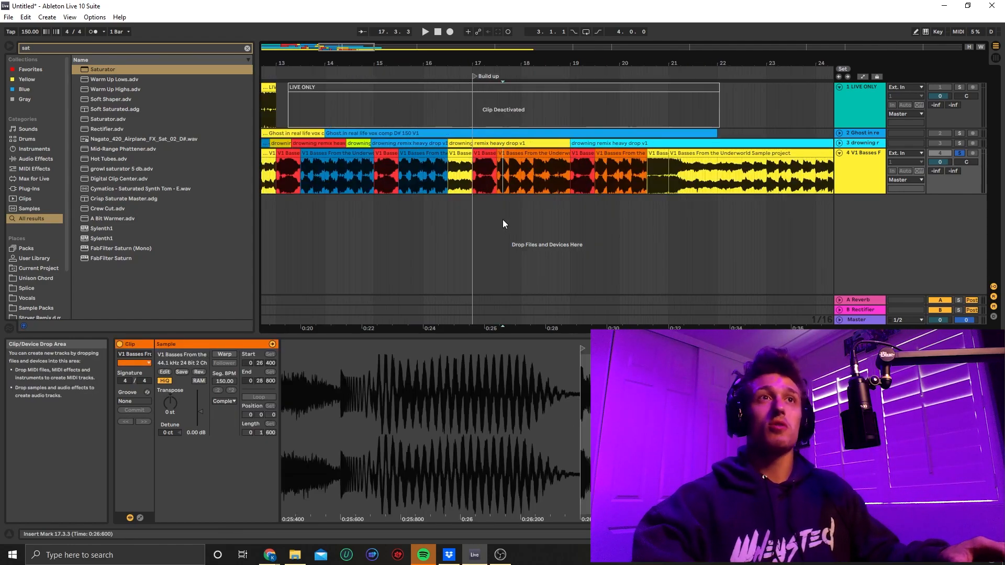
# Step: Play the second V1 Basses call-and-response section from 17.1.1 and set the insert marker at 17.3.2
pyautogui.click(524, 181)
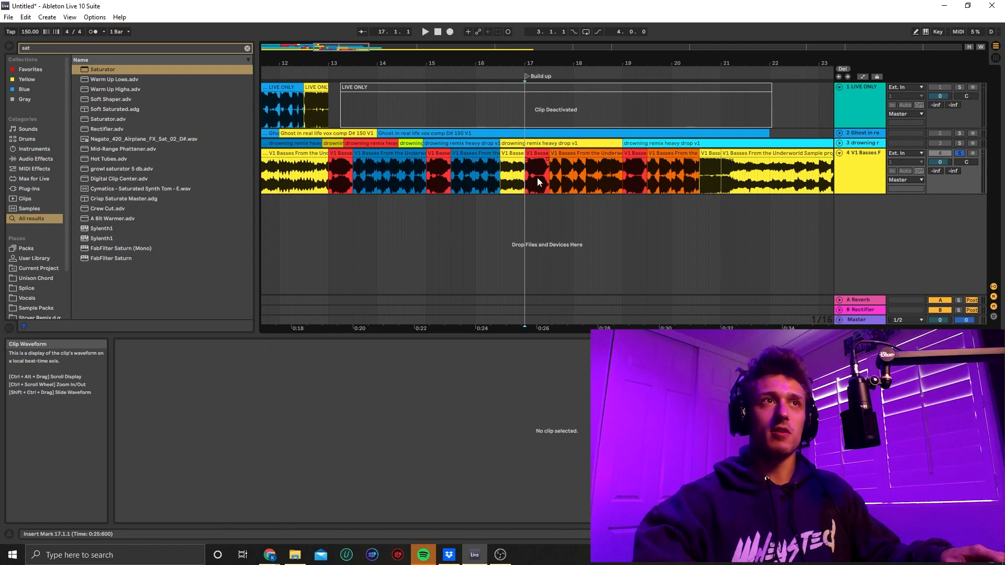
pyautogui.click(524, 181)
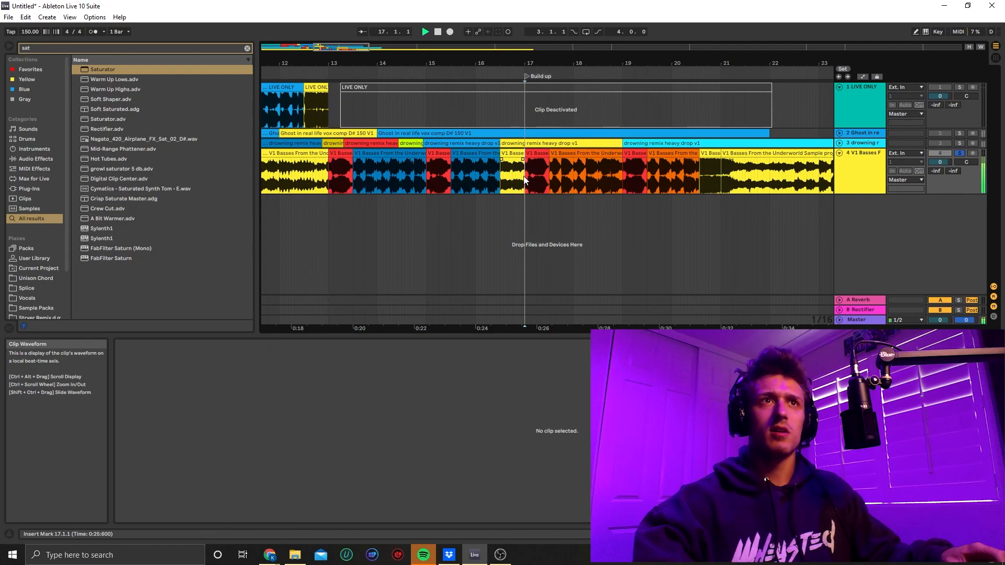
pyautogui.click(551, 177)
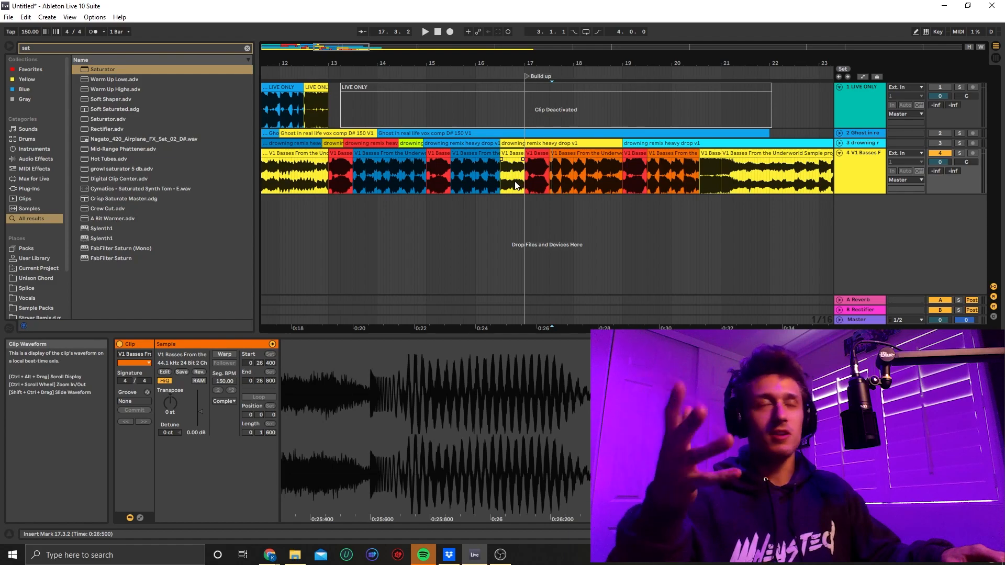
# Step: Compare the orange V1 Basses response from 17.3.1 to 19.1.1 with the red call from 17.1.1 to 17.3.1 by selecting each
pyautogui.click(325, 180)
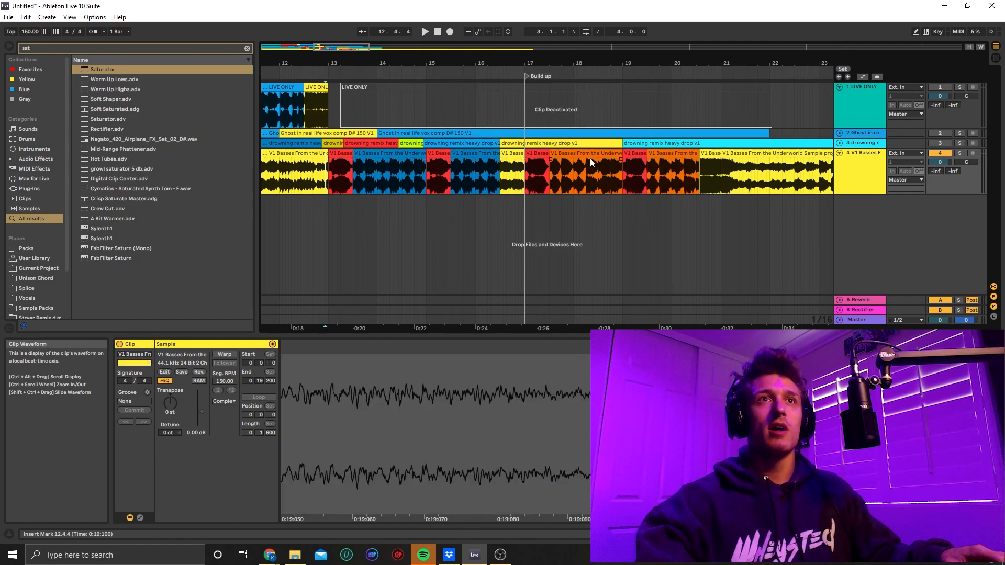
pyautogui.click(565, 155)
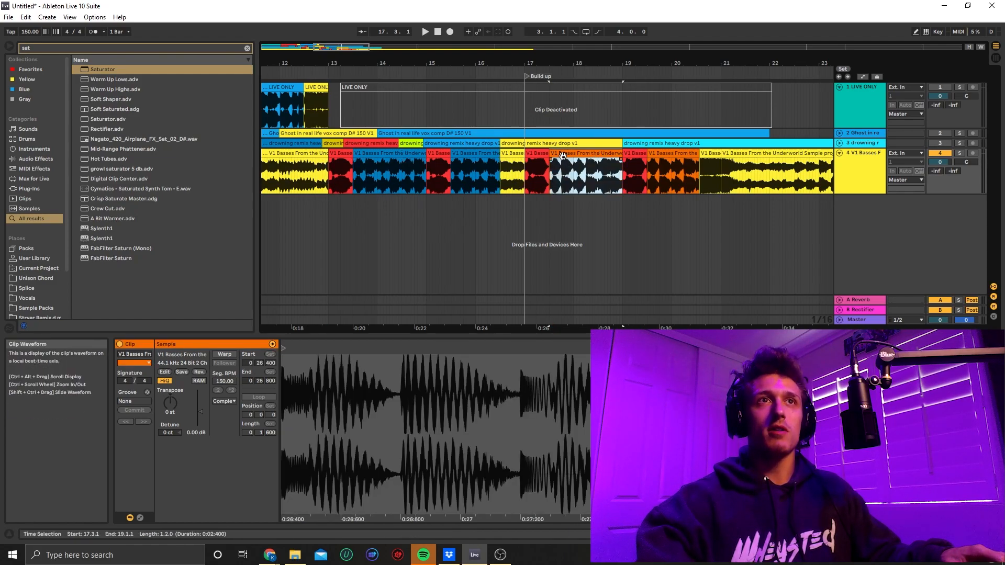
pyautogui.press('Left')
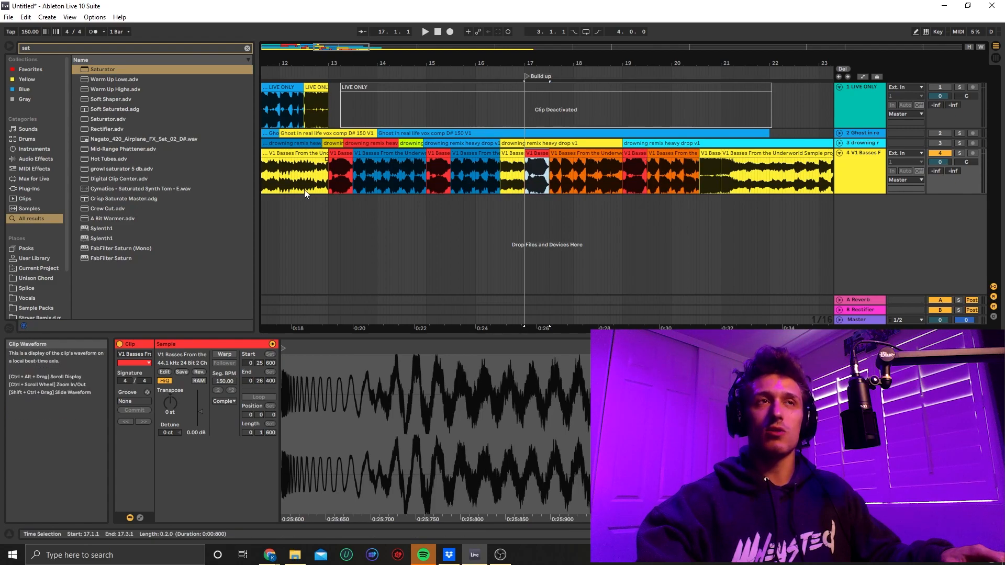
pyautogui.click(583, 154)
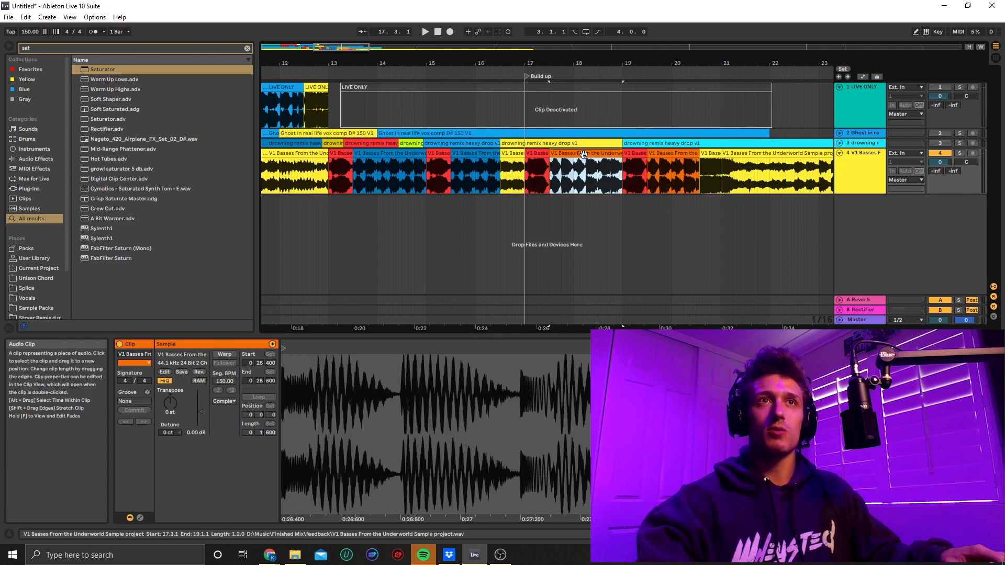
# Step: Compare the blue response from 13.3.1 with the orange response from 17.3.2 by ear, and replay both sections from 12.4.4
pyautogui.click(354, 183)
pyautogui.press('space')
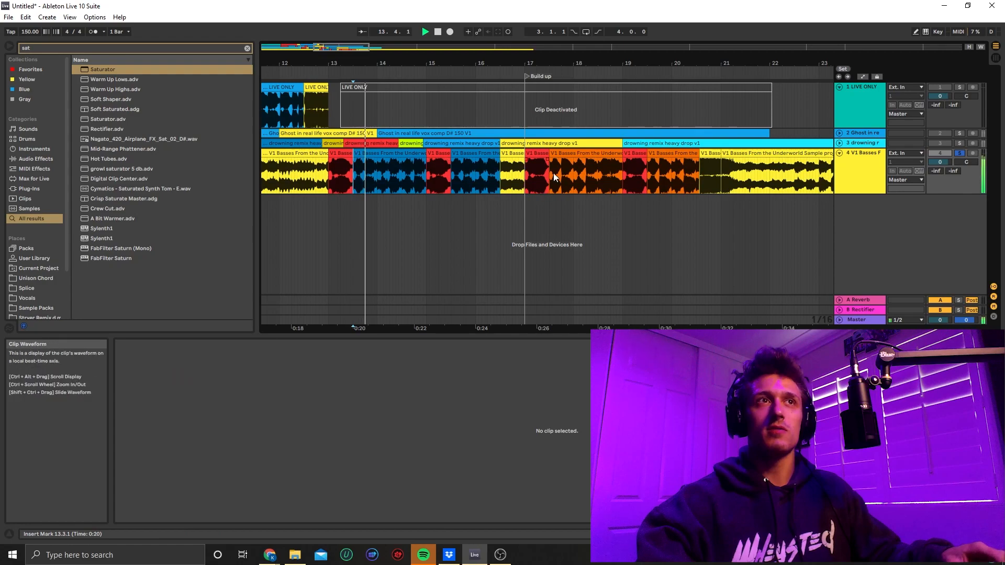
pyautogui.click(552, 174)
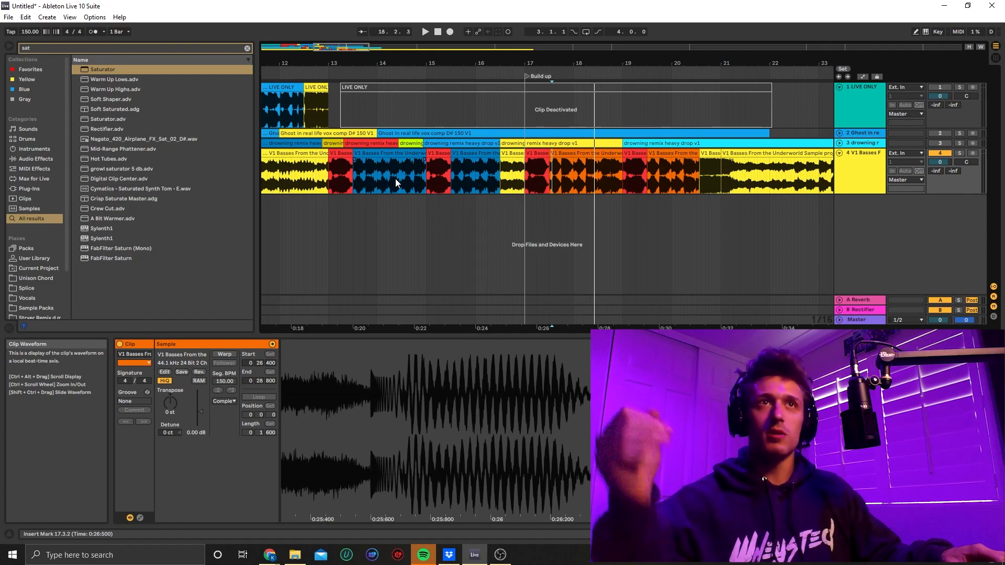
pyautogui.click(326, 181)
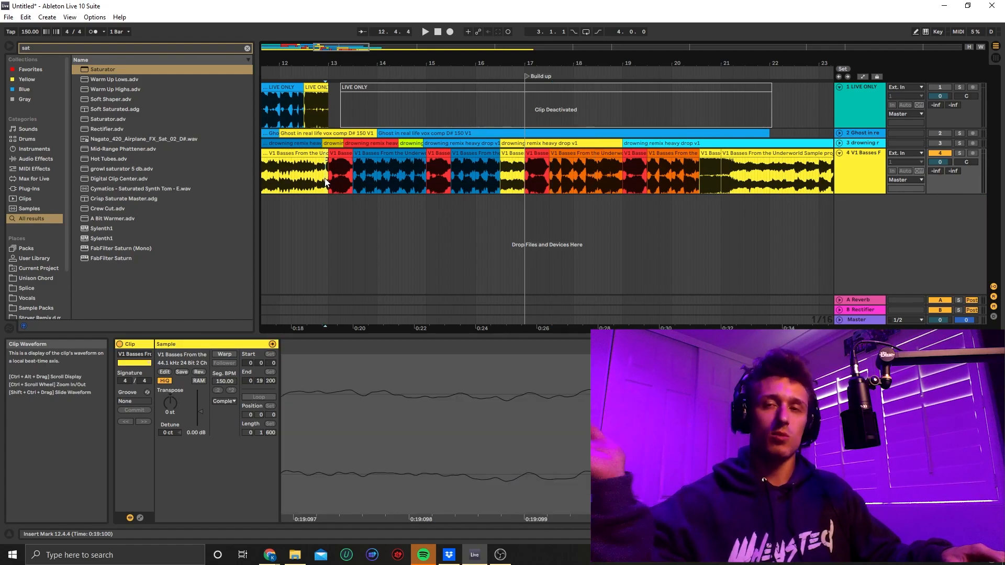
pyautogui.press('space')
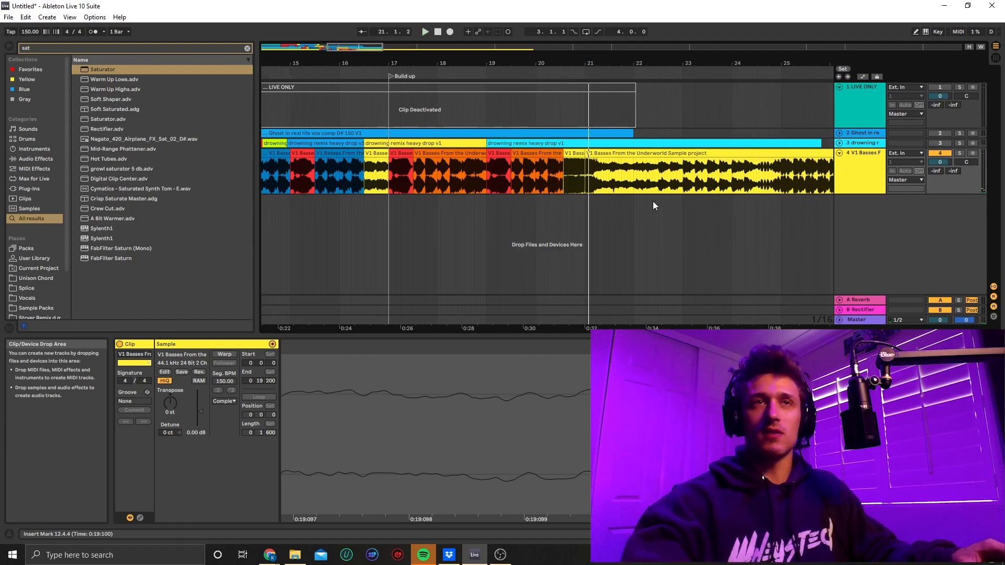
# Step: Play the V1 Basses clip from 28.4.2 towards the Drop 1 locator to hear its phrases
pyautogui.hscroll(5, 654, 202)
pyautogui.keyDown('ctrl'); pyautogui.scroll(-3, 609, 185); pyautogui.keyUp('ctrl')
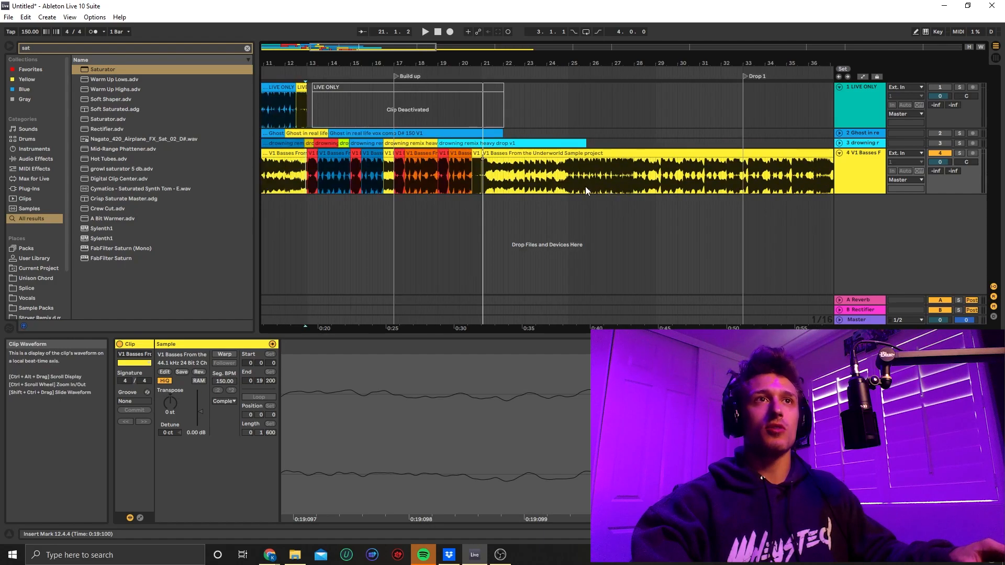
pyautogui.click(621, 180)
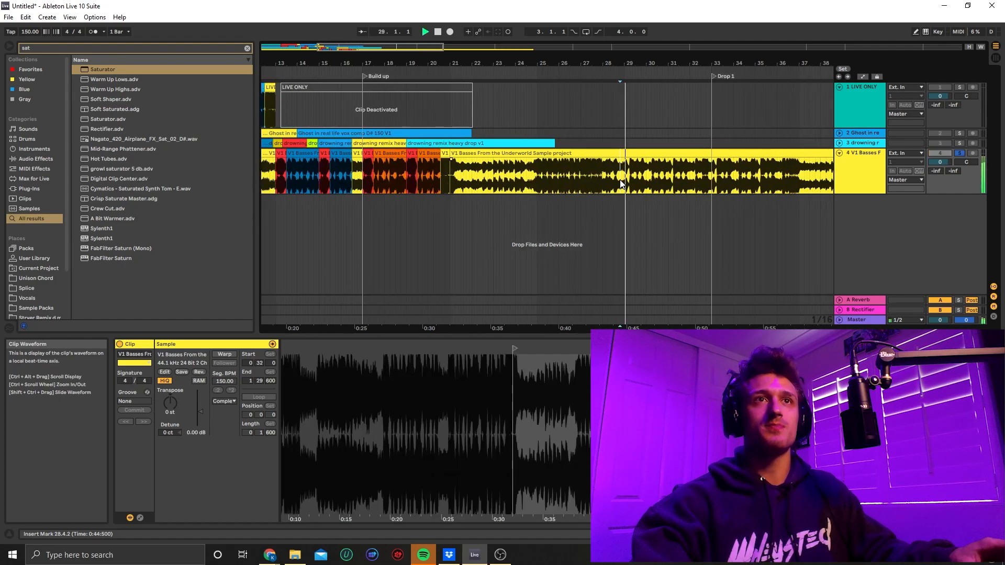
pyautogui.keyDown('ctrl'); pyautogui.scroll(3, 648, 190); pyautogui.keyUp('ctrl')
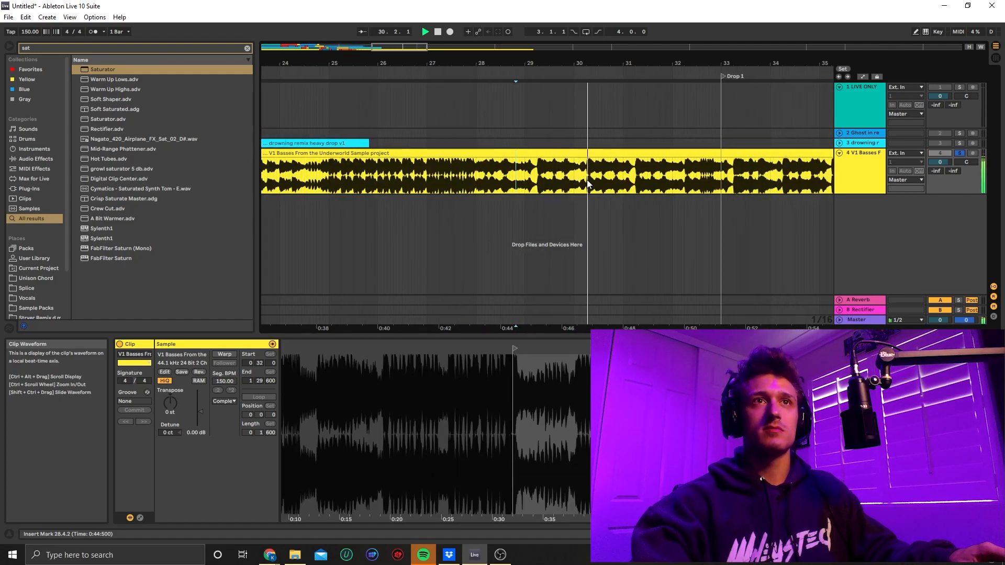
pyautogui.hscroll(1, 614, 188)
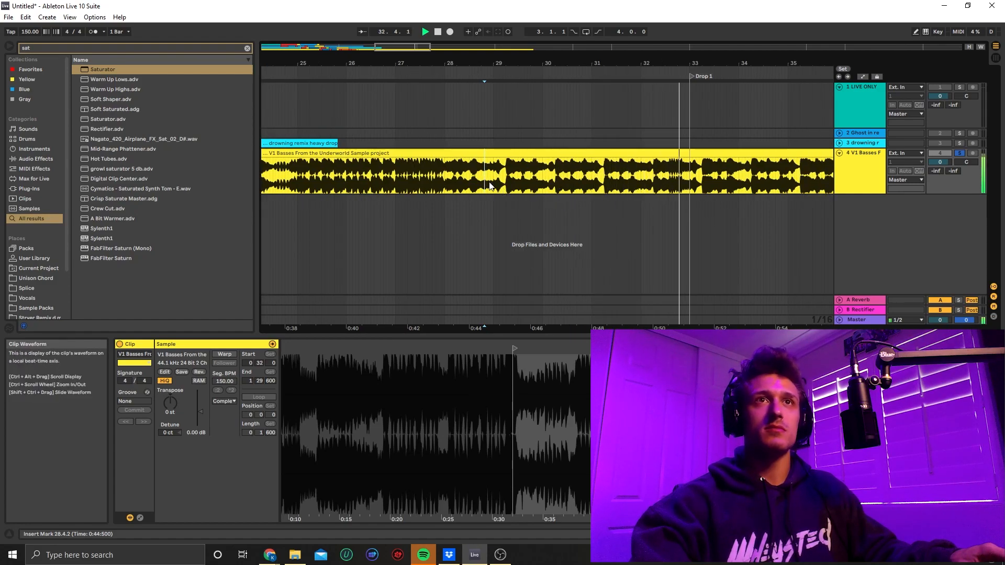
pyautogui.hscroll(2, 591, 183)
pyautogui.hscroll(1, 590, 184)
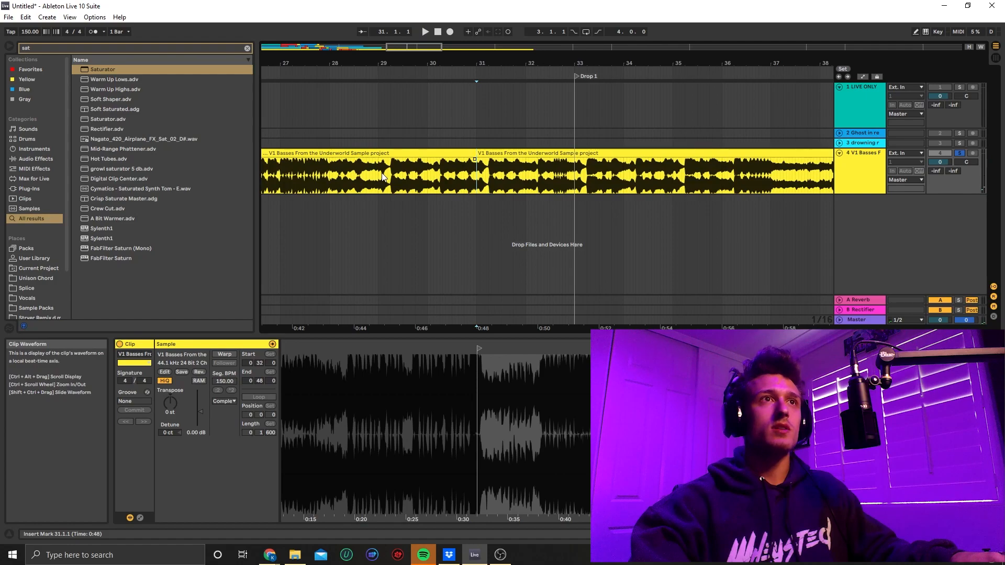
# Step: Split the V1 Basses clip at 29.1.1, 33.1.1, 35.1.1 and 37.1.1 into two-bar phrases around Drop 1
pyautogui.click(379, 174)
pyautogui.hotkey('ctrl', 'e')
pyautogui.click(578, 181)
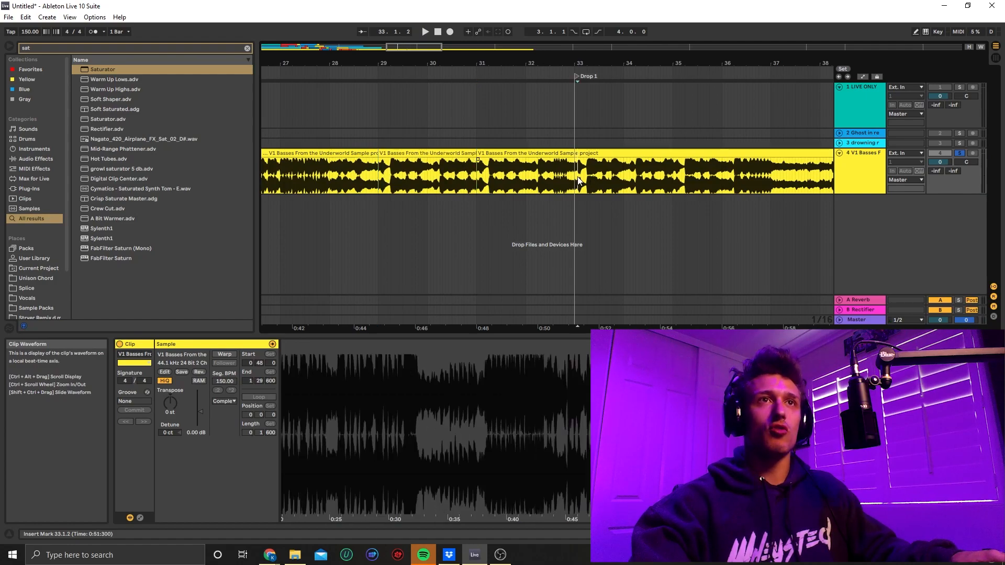
pyautogui.hotkey('ctrl', 'e')
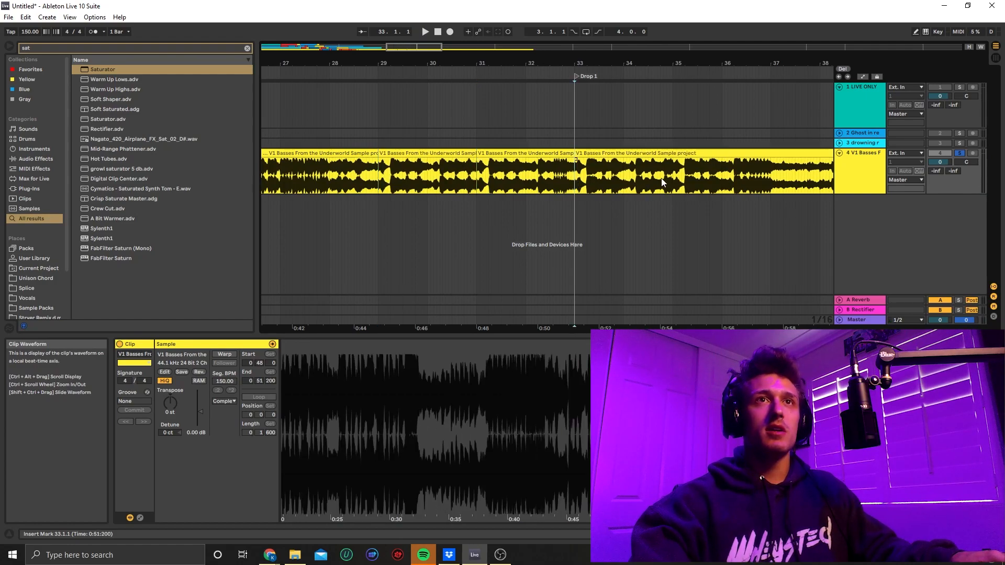
pyautogui.click(673, 181)
pyautogui.hotkey('ctrl', 'e')
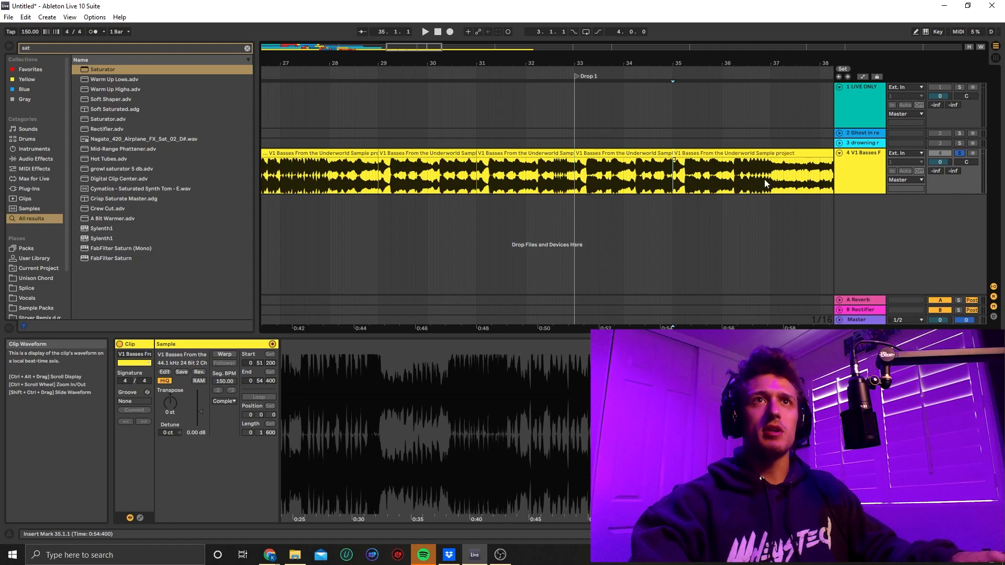
pyautogui.click(769, 178)
pyautogui.hotkey('ctrl', 'e')
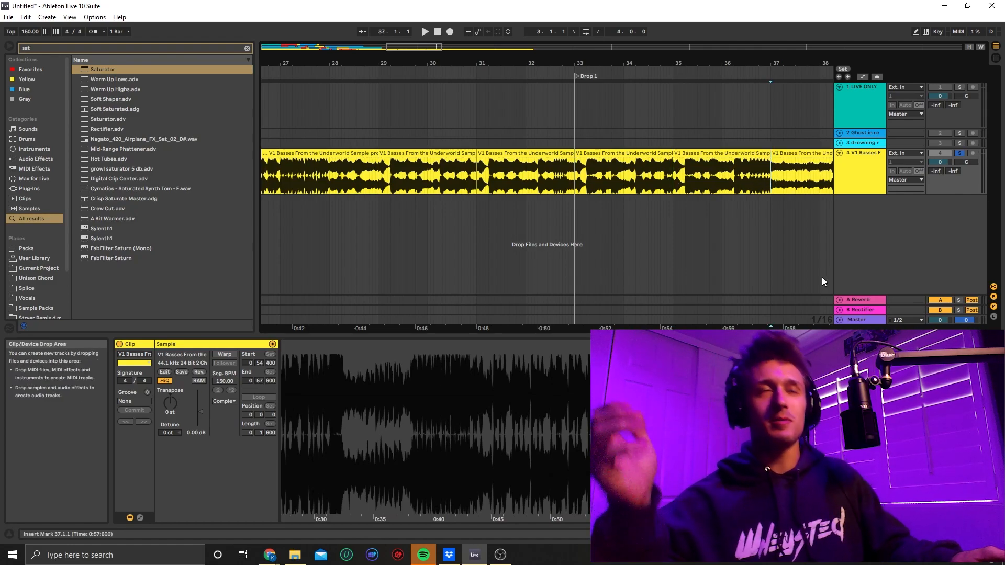
# Step: Listen to V1 Basses from 28.4.4 and colour the phrase from 29.1.1 to 31.1.1 red as the call
pyautogui.press('space')
pyautogui.click(375, 178)
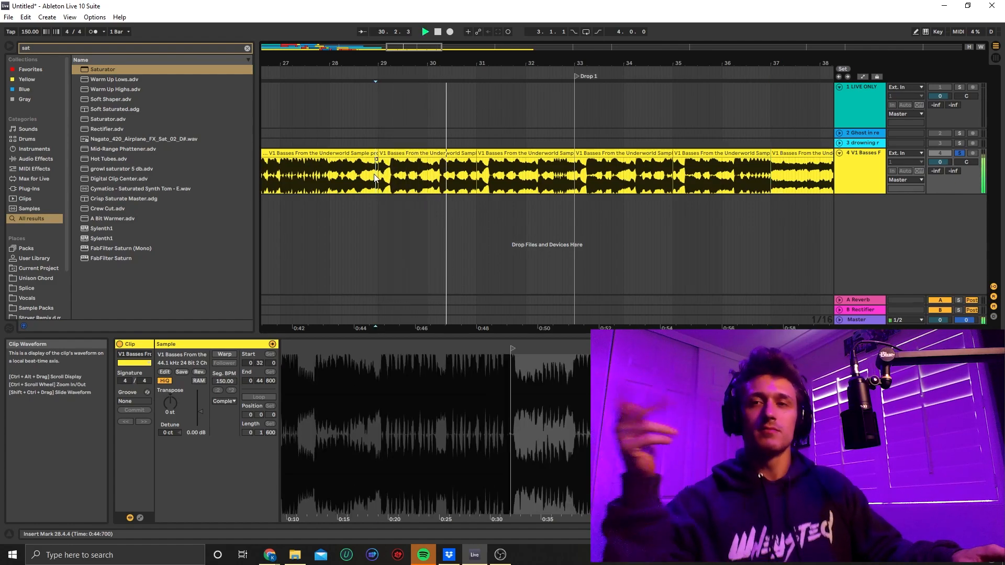
pyautogui.press('space')
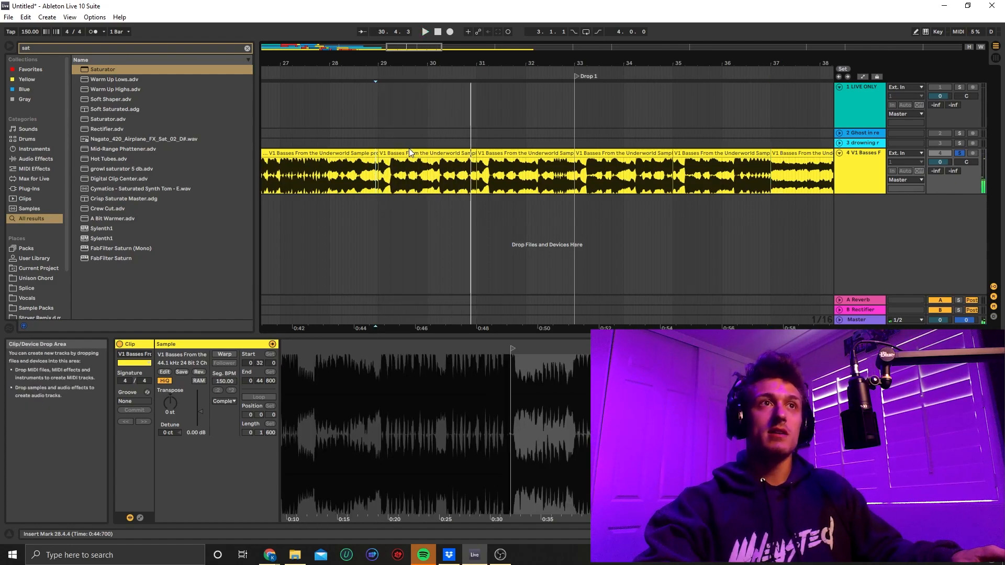
pyautogui.click(406, 153)
pyautogui.rightClick(404, 153)
pyautogui.click(411, 379)
# Step: Play V1 Basses from 30.4.4 and select the section of the next phrase from 31.1.1 to 32.4.2
pyautogui.click(474, 174)
pyautogui.press('space')
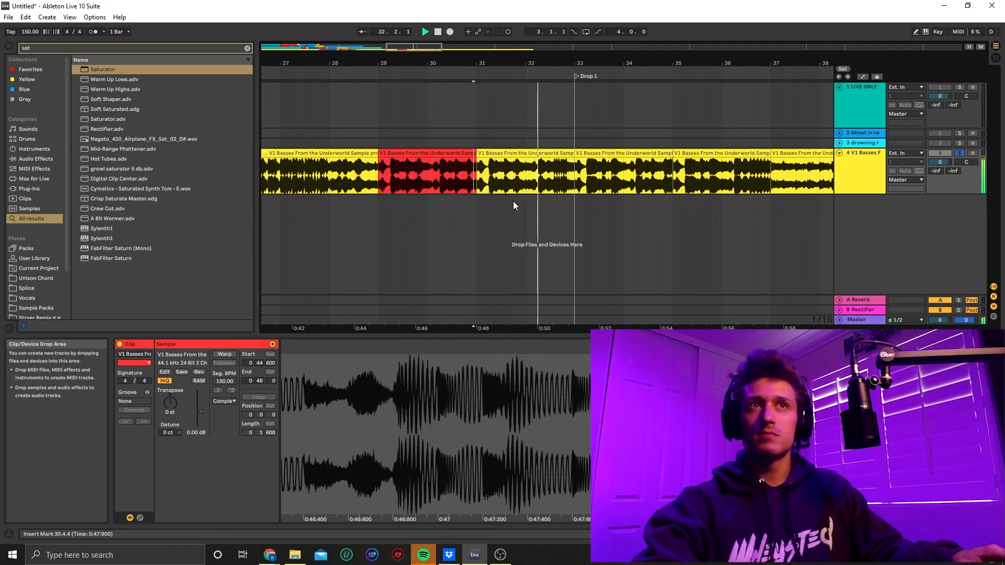
pyautogui.press('space')
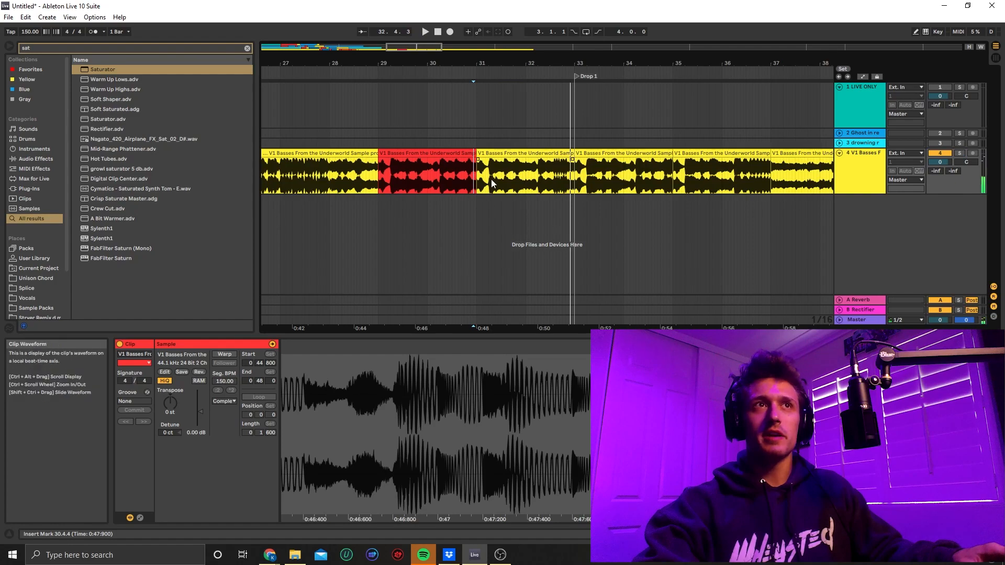
pyautogui.moveTo(571, 180); pyautogui.dragTo(478, 179)
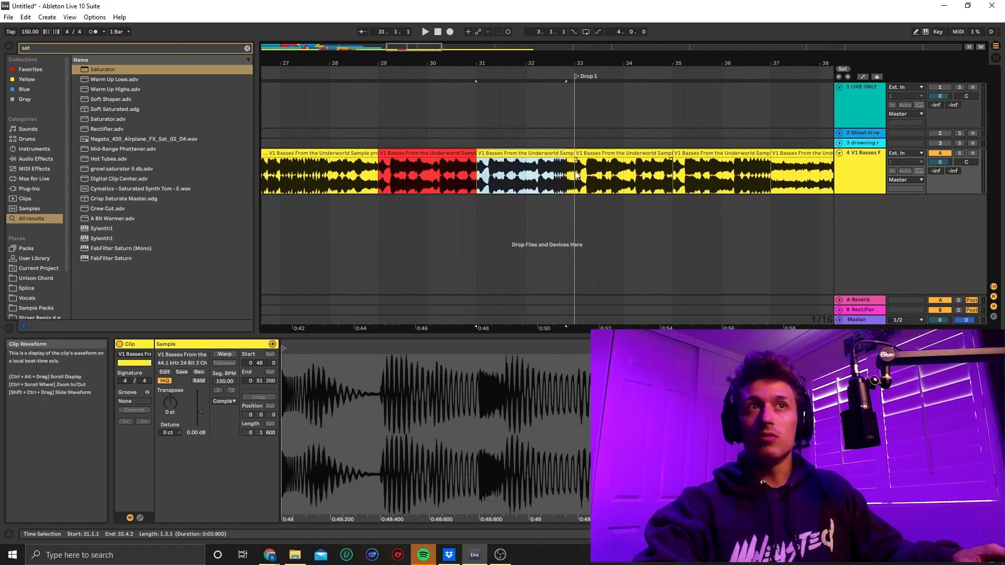
# Step: Colour the V1 Basses phrase from 31.1.1 to 33.1.1 blue as the response
pyautogui.rightClick(534, 156)
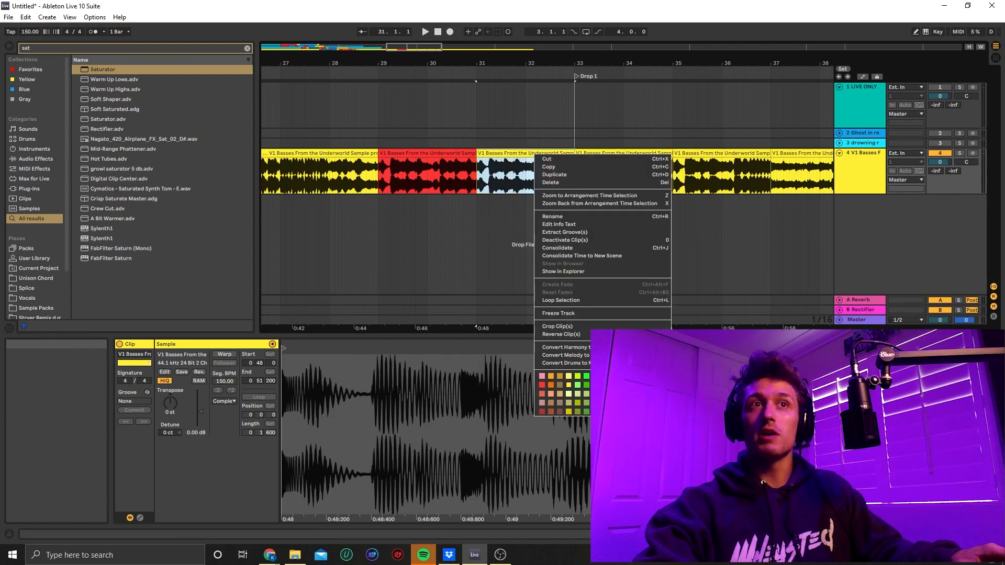
pyautogui.click(622, 385)
pyautogui.click(538, 178)
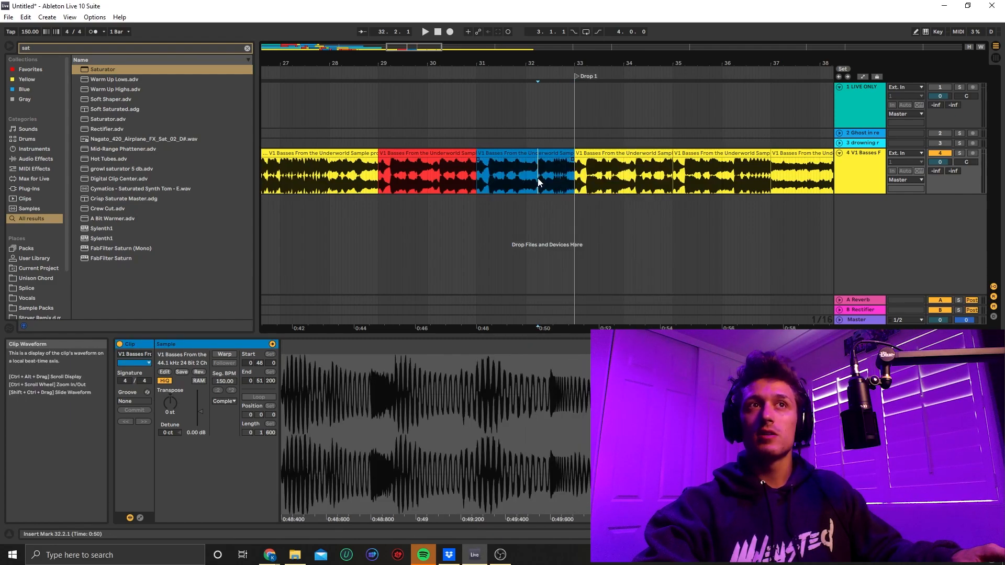
# Step: Try extending the red call clip to 32.2.1, play it from 28.4.4 and undo the extension
pyautogui.moveTo(477, 161); pyautogui.dragTo(537, 163)
pyautogui.click(378, 174)
pyautogui.press('space')
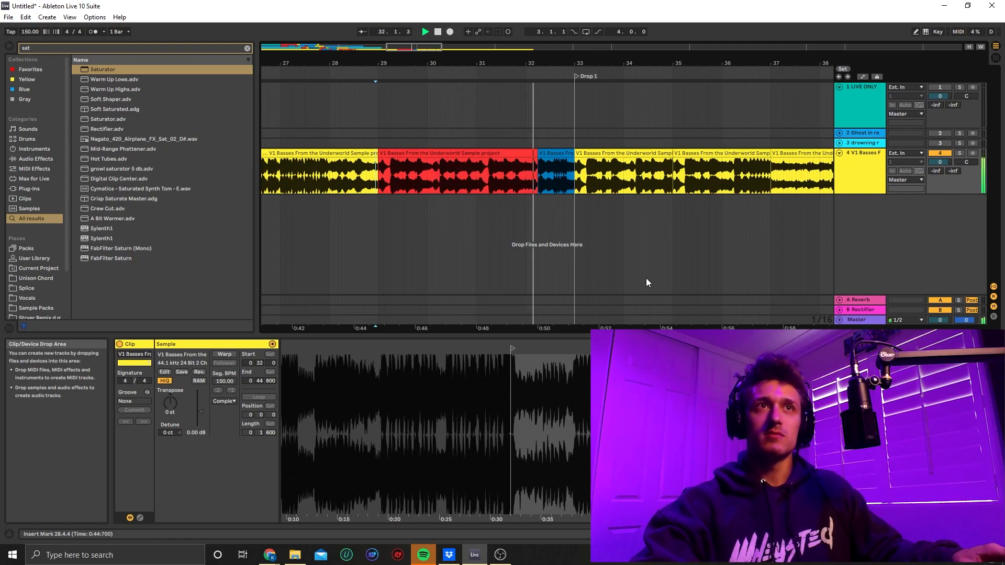
pyautogui.press('space')
pyautogui.hotkey('ctrl', 'z')
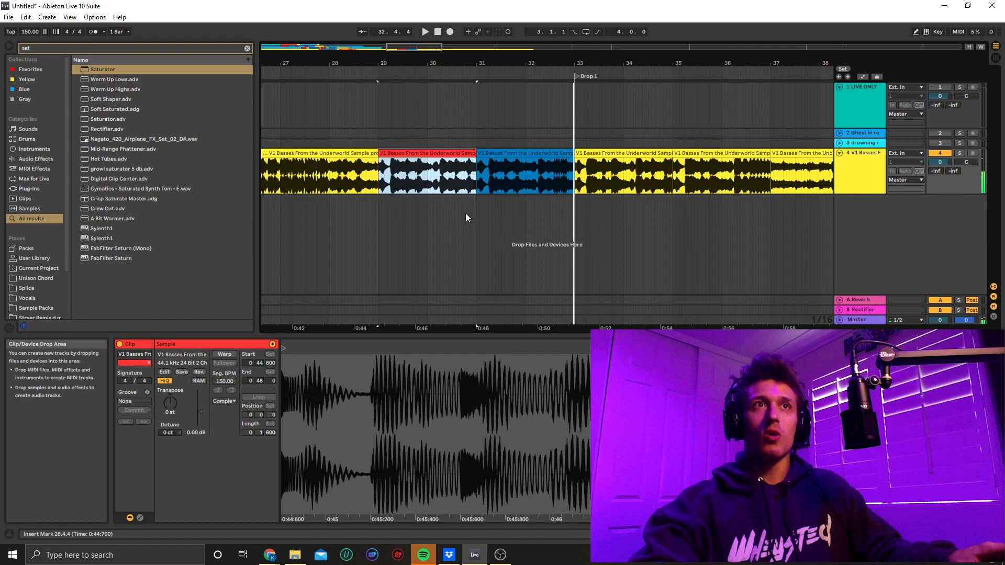
# Step: Listen from 30.4.1 and extend the red call clip over the blue response up to 32.2.1
pyautogui.click(465, 173)
pyautogui.press('space')
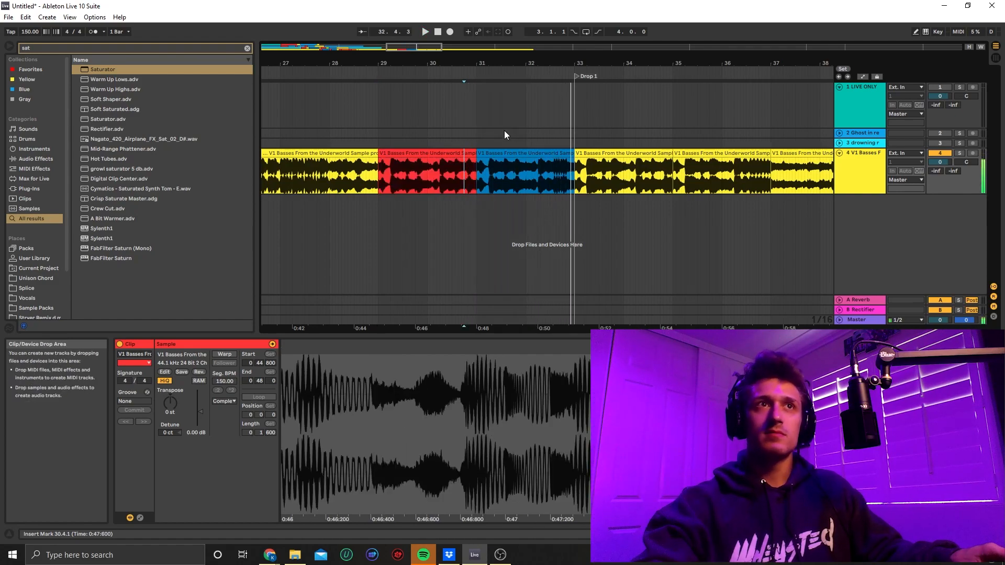
pyautogui.moveTo(476, 173); pyautogui.dragTo(538, 171)
pyautogui.moveTo(375, 182); pyautogui.dragTo(589, 161)
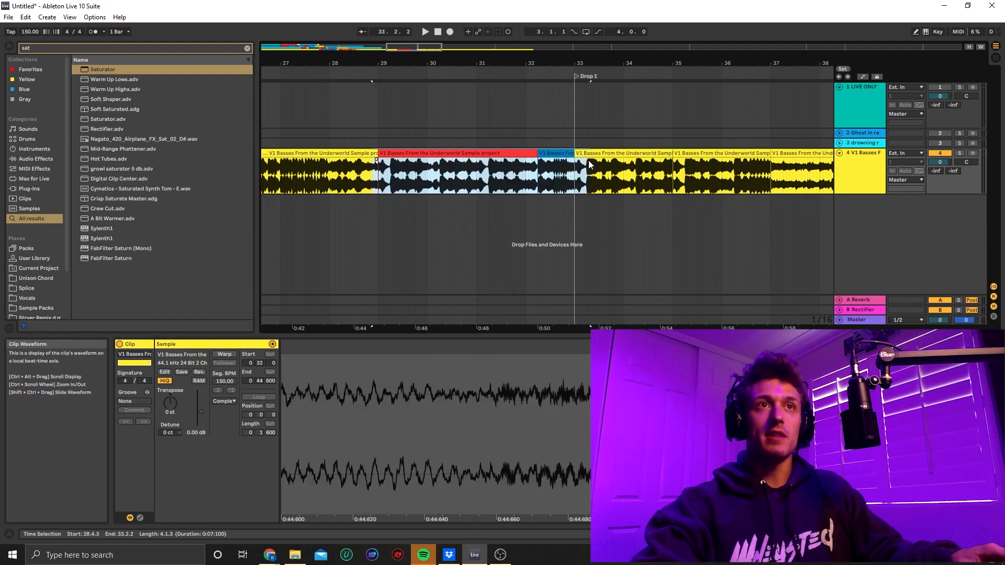
pyautogui.click(557, 154)
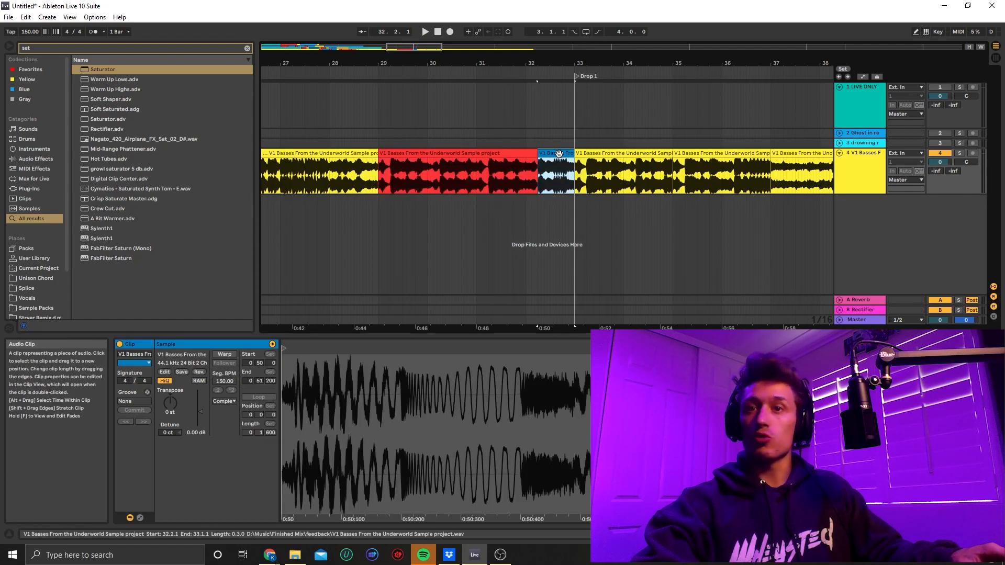
# Step: Play on from 32.2.3, split V1 Basses at 36.2.1 and colour the section up to 37.1.1 blue
pyautogui.hscroll(1, 522, 188)
pyautogui.click(523, 189)
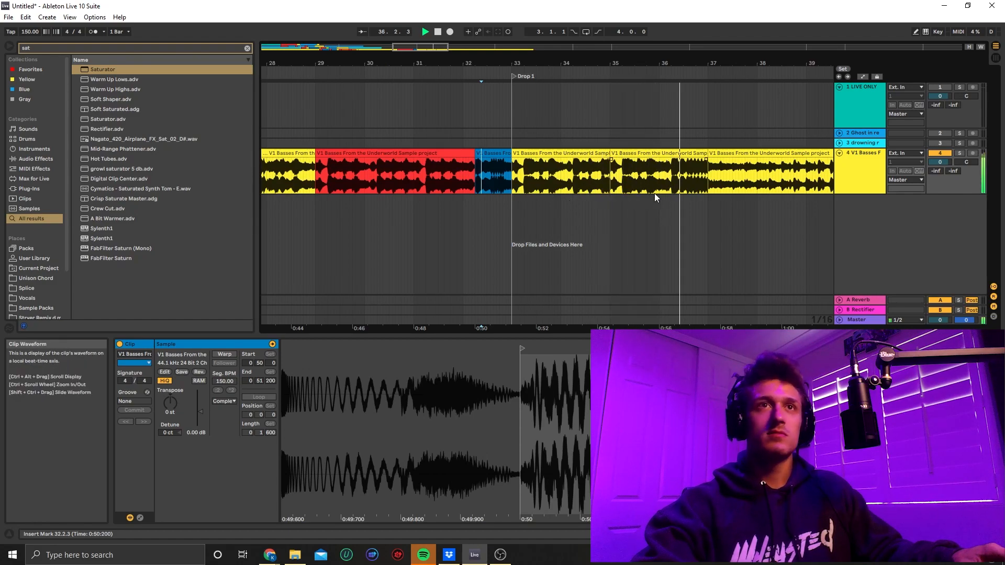
pyautogui.click(668, 179)
pyautogui.click(671, 179)
pyautogui.hotkey('ctrl', 'e')
pyautogui.rightClick(686, 155)
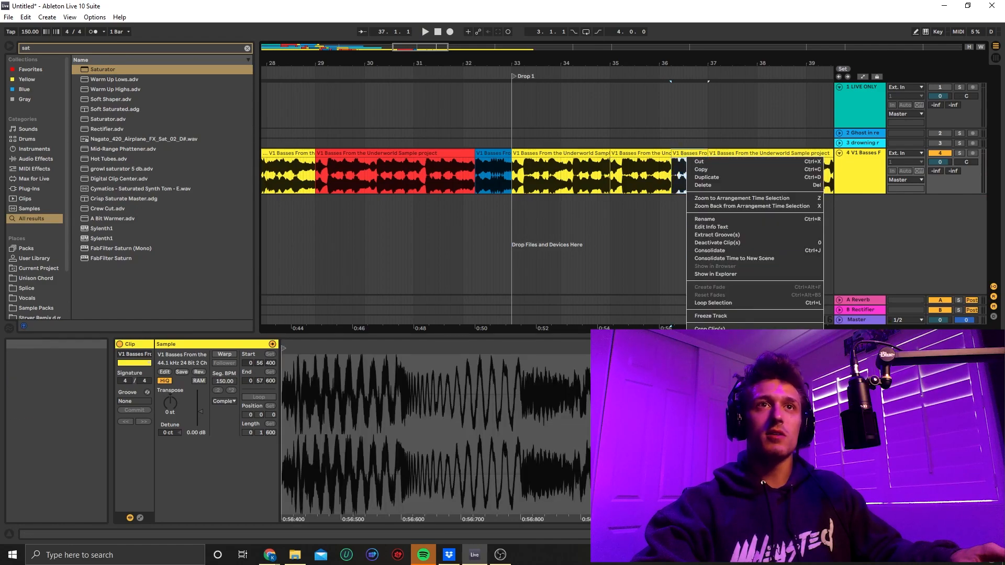
pyautogui.click(780, 413)
# Step: Extend the clip starting at Drop 1 to 36.2.1 and colour it a lighter red as a varied call
pyautogui.rightClick(594, 151)
pyautogui.click(586, 149)
pyautogui.moveTo(612, 160); pyautogui.dragTo(671, 159)
pyautogui.rightClick(639, 153)
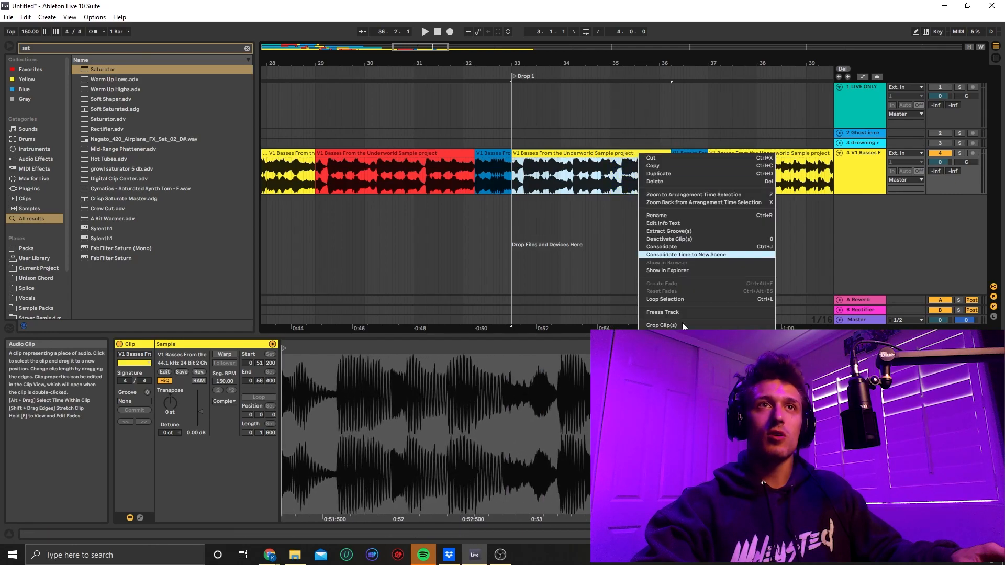
pyautogui.click(650, 421)
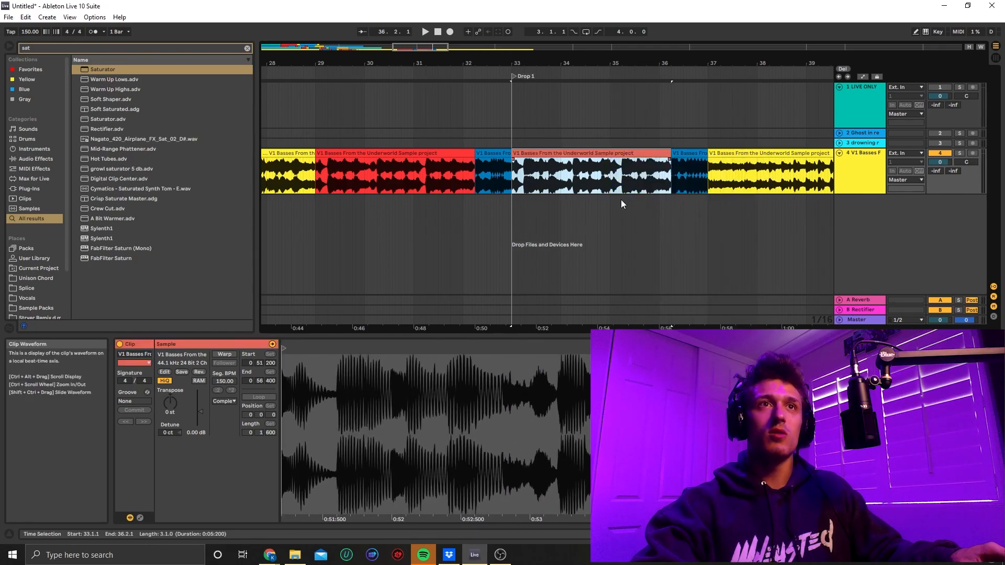
# Step: Play the lighter red call from 33.1.2 and colour the phrase from 36.2.1 to 37.1.1 yellow
pyautogui.click(516, 181)
pyautogui.press('space')
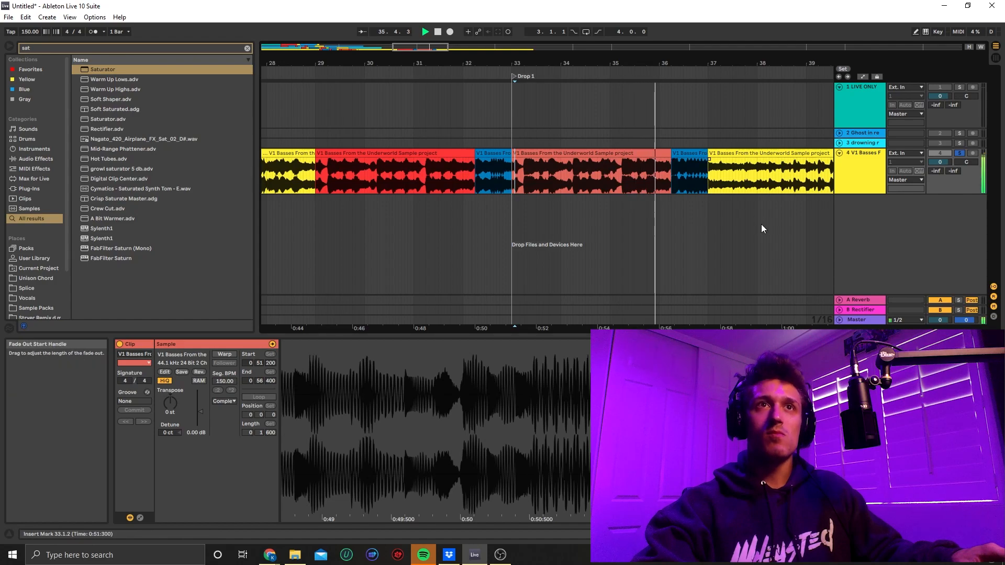
pyautogui.rightClick(683, 158)
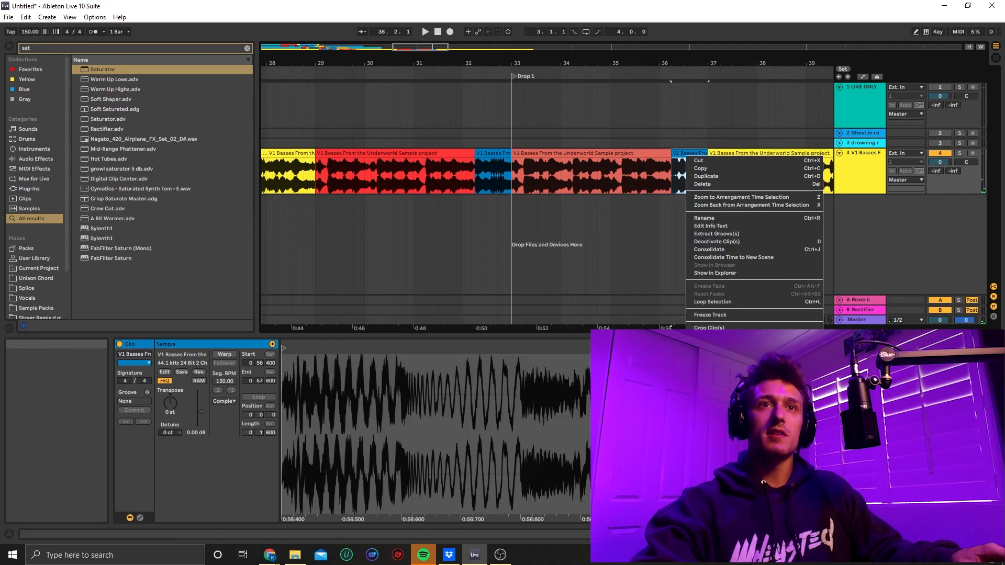
pyautogui.click(692, 134)
pyautogui.click(474, 165)
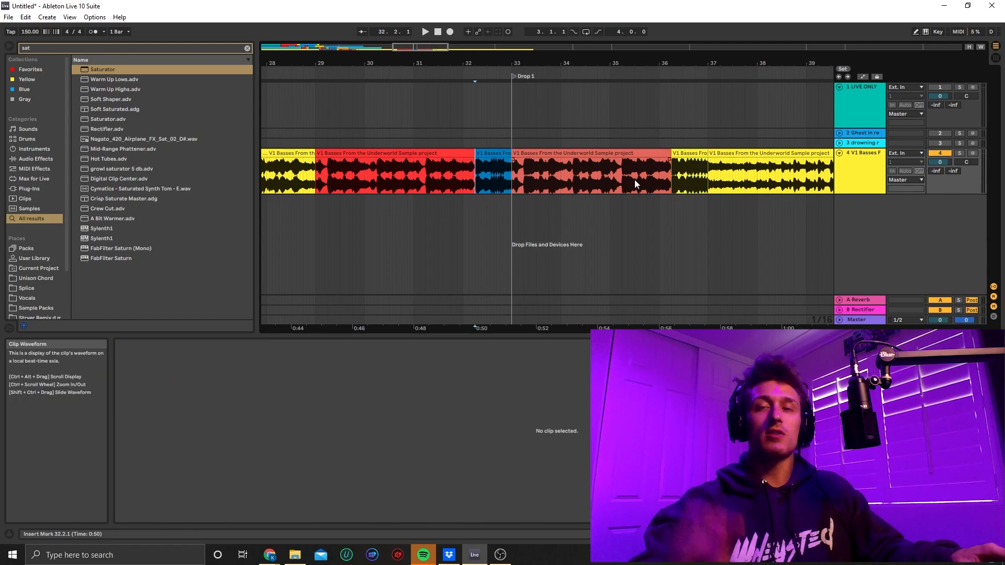
# Step: Try colouring the blue response from 32.2.1 to 33.1.1 yellow and undo the colour change
pyautogui.scroll(-2, 500, 115)
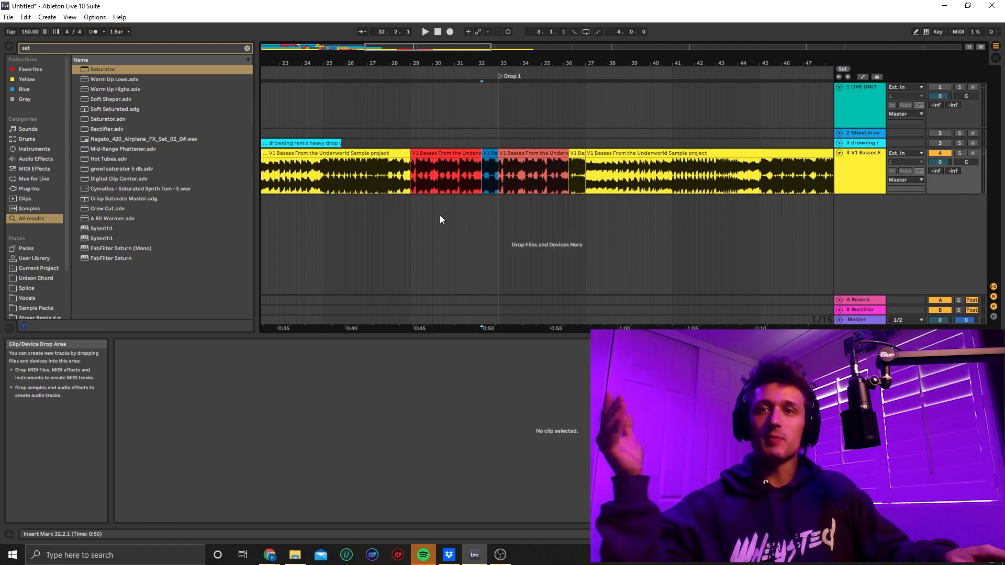
pyautogui.scroll(2, 474, 188)
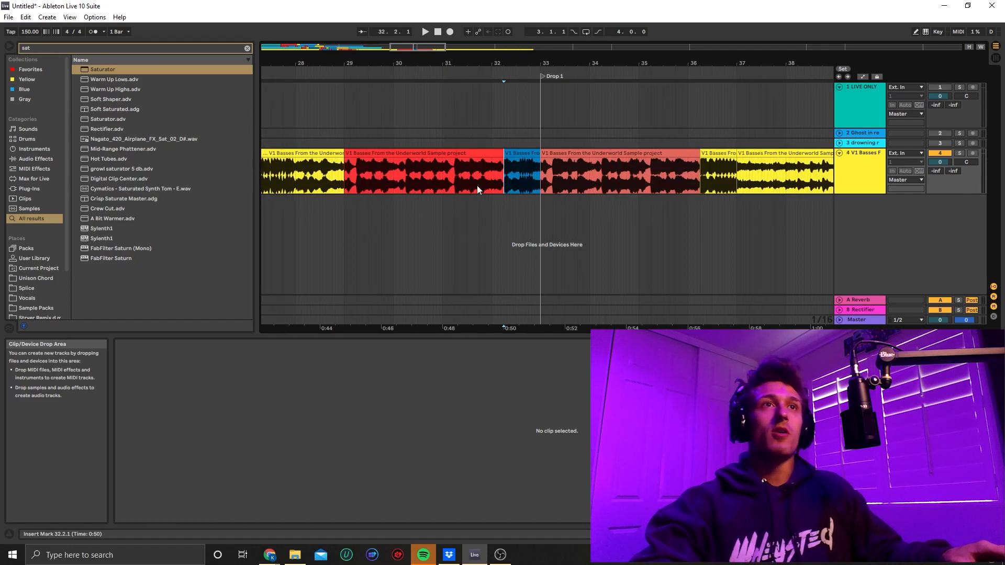
pyautogui.click(522, 160)
pyautogui.rightClick(522, 158)
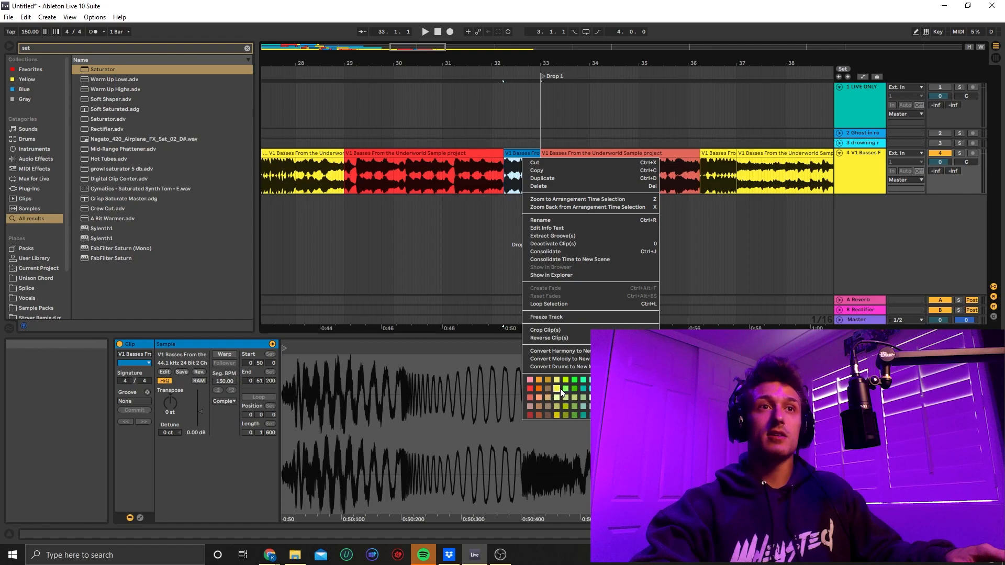
pyautogui.click(558, 389)
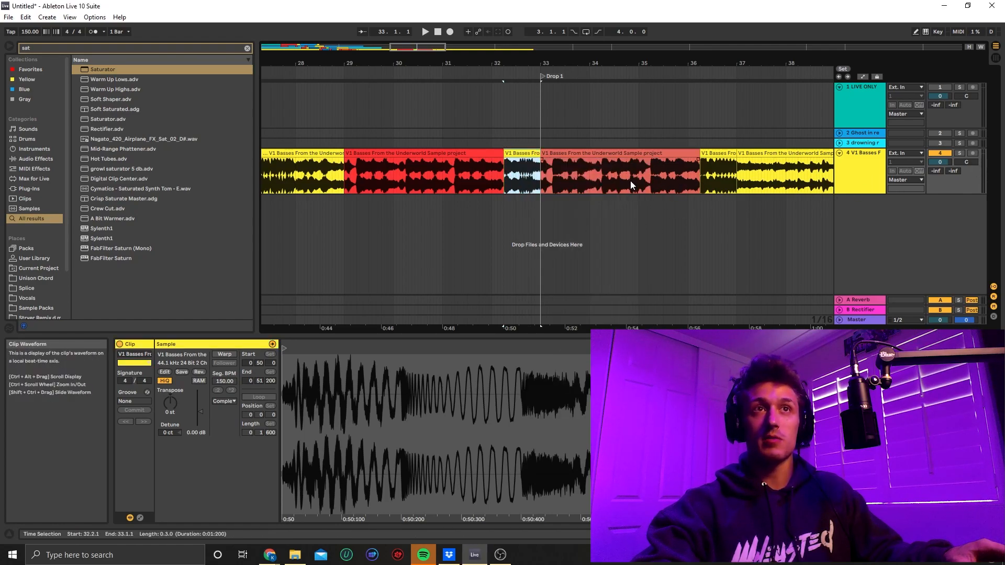
pyautogui.hotkey('ctrl', 'z')
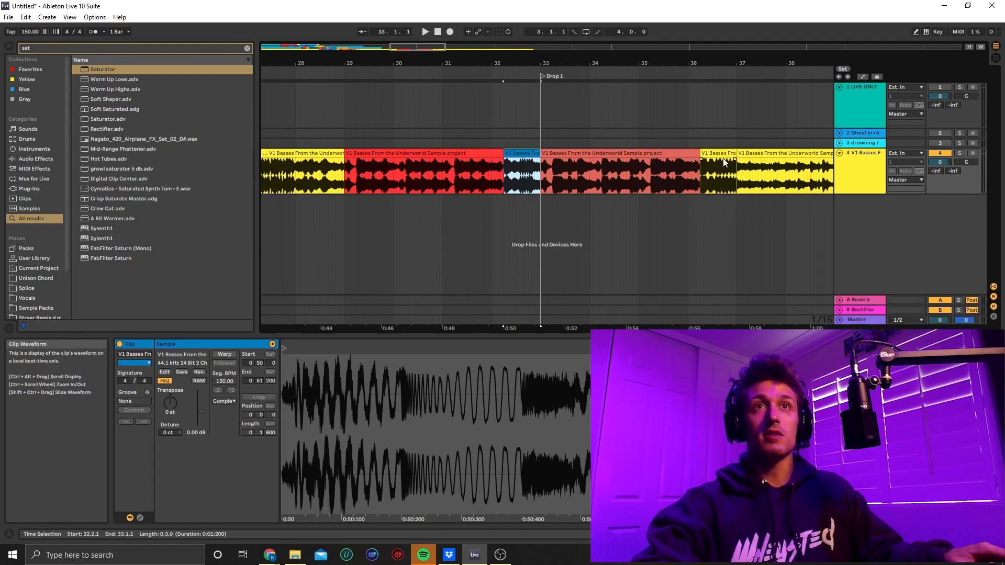
# Step: Listen to V1 Basses from 40.3.2 and 44.1.3 to hear the phrases leading up to the Breakdown locator
pyautogui.moveTo(441, 171); pyautogui.dragTo(541, 184)
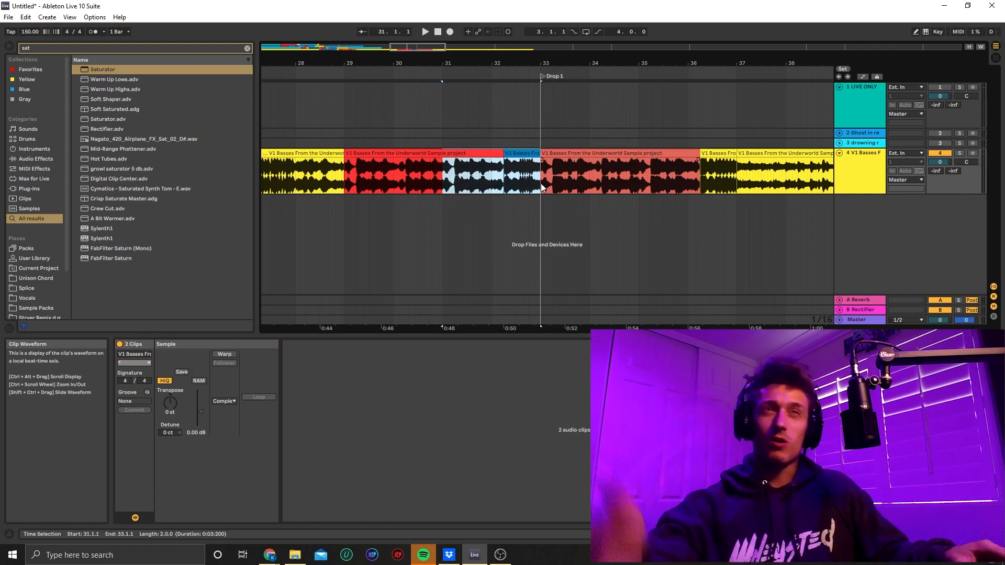
pyautogui.press('-')
pyautogui.hscroll(4, 461, 178)
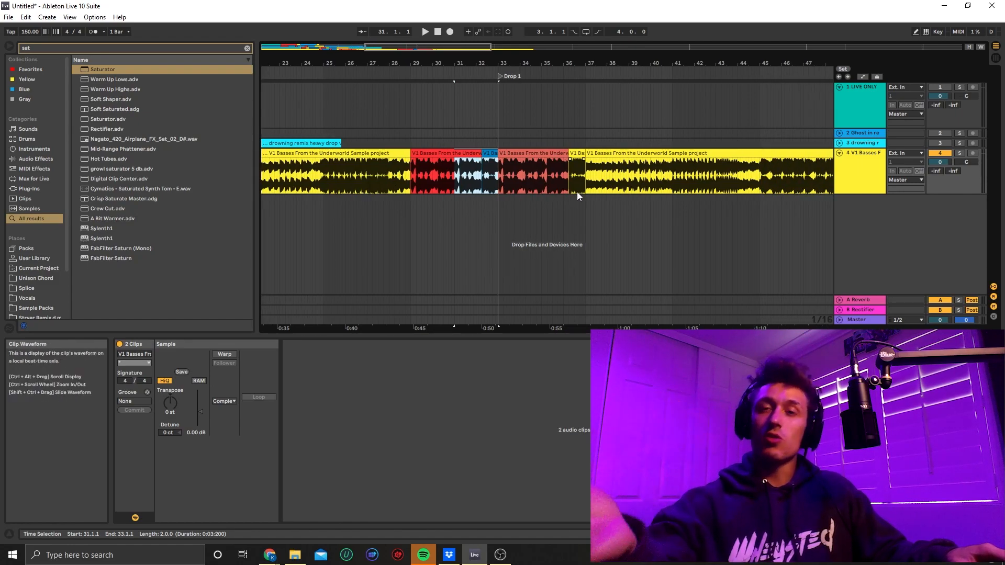
pyautogui.hscroll(8, 577, 191)
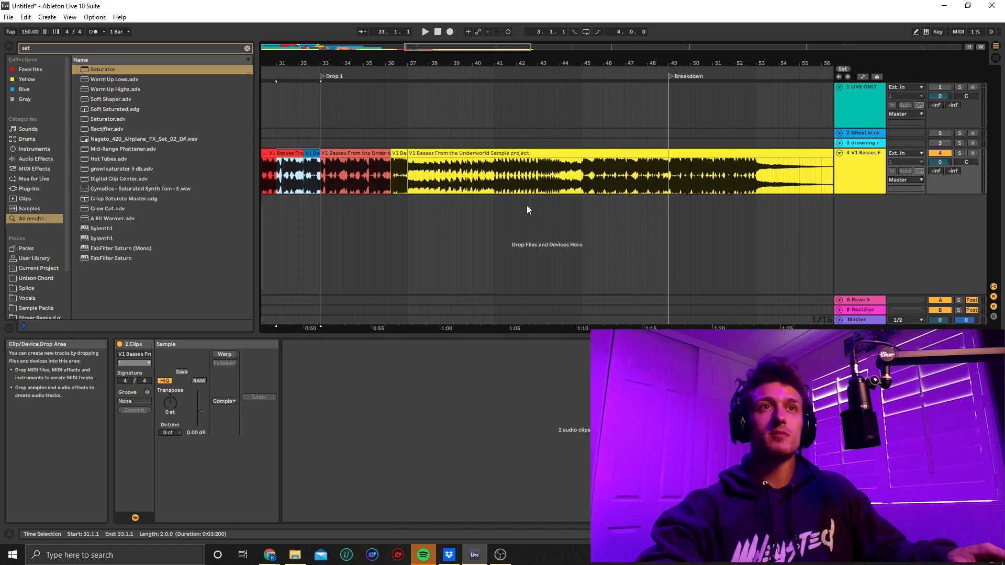
pyautogui.click(486, 175)
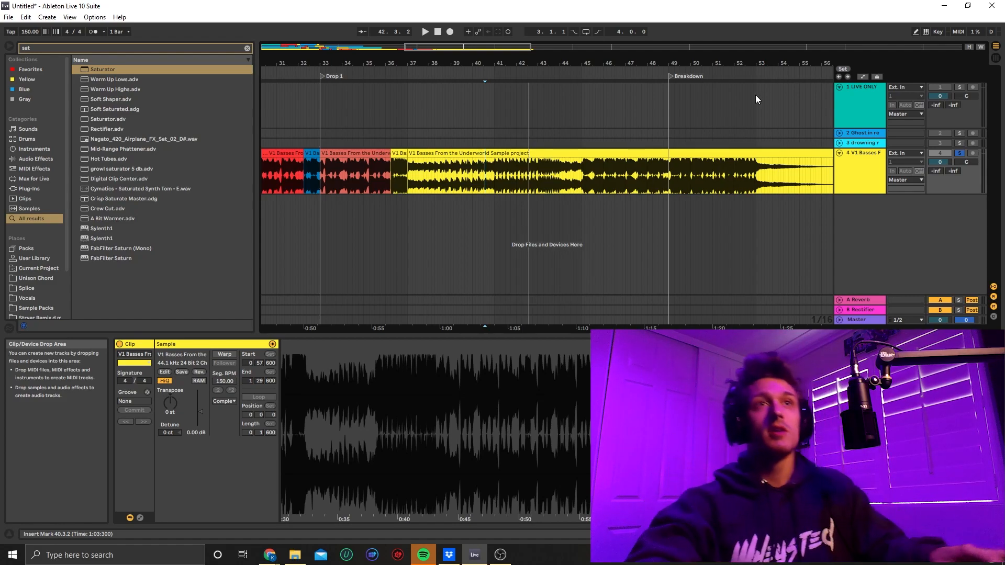
pyautogui.click(563, 183)
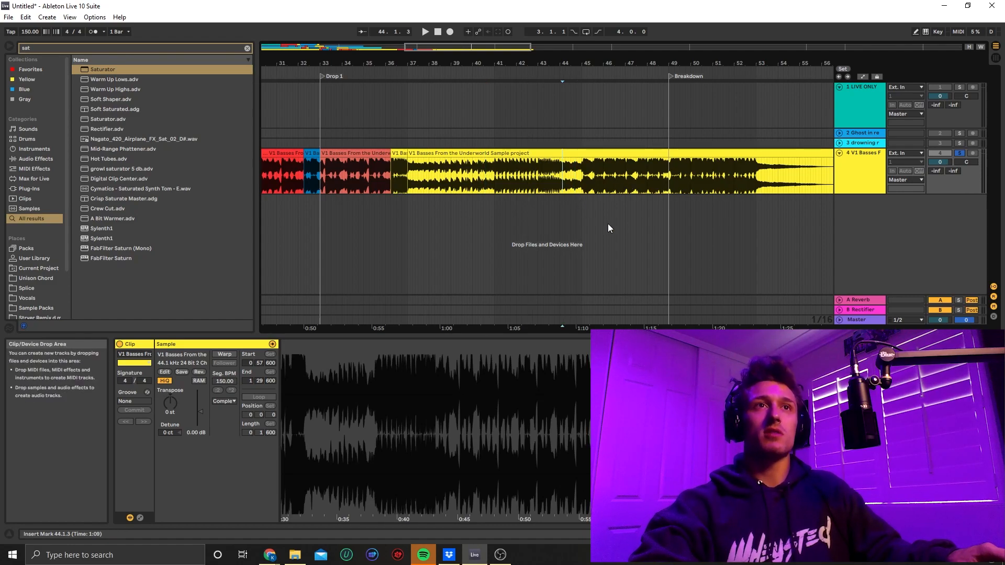
pyautogui.press('space')
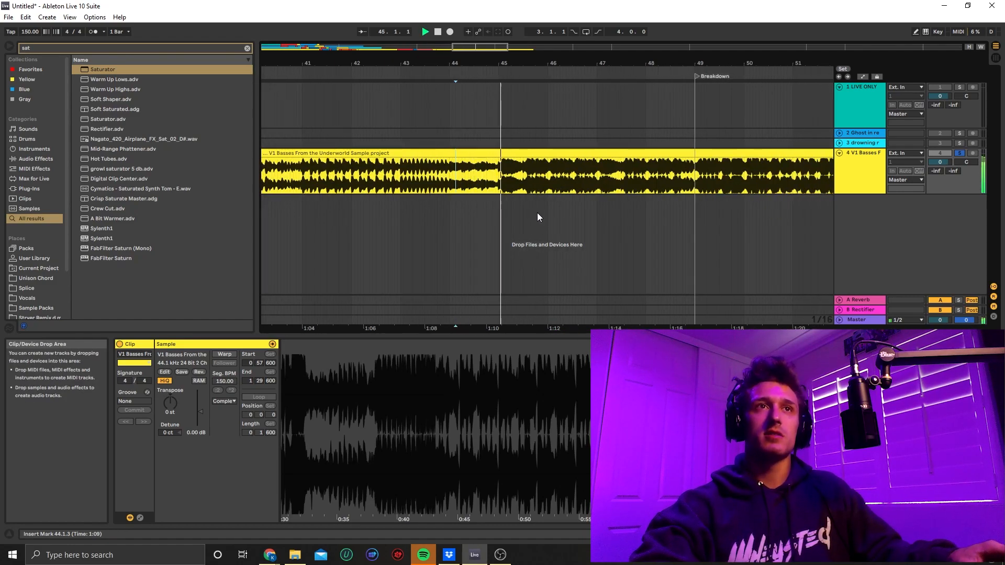
# Step: Split the V1 Basses clip at 45.1.1, 45.3.1, 47.1.1 and 47.3.1 during playback
pyautogui.click(499, 177)
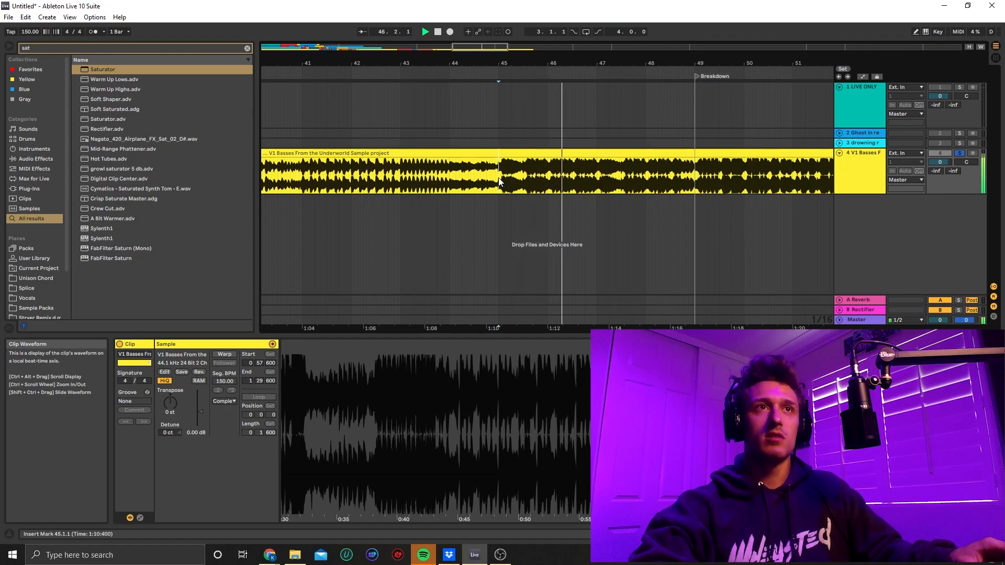
pyautogui.hotkey('ctrl', 'e')
pyautogui.click(523, 182)
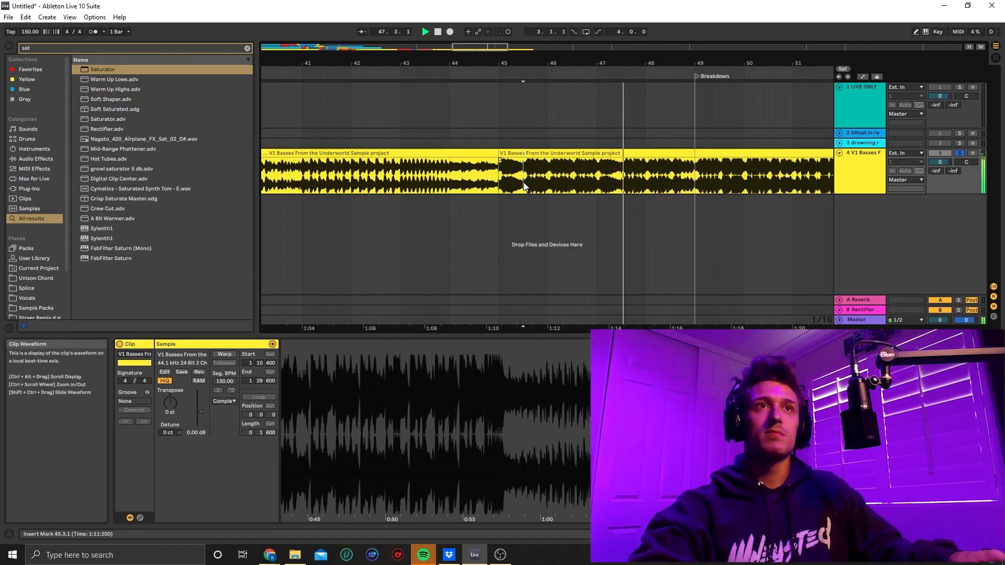
pyautogui.hotkey('ctrl', 'e')
pyautogui.click(598, 180)
pyautogui.hotkey('ctrl', 'e')
pyautogui.click(621, 178)
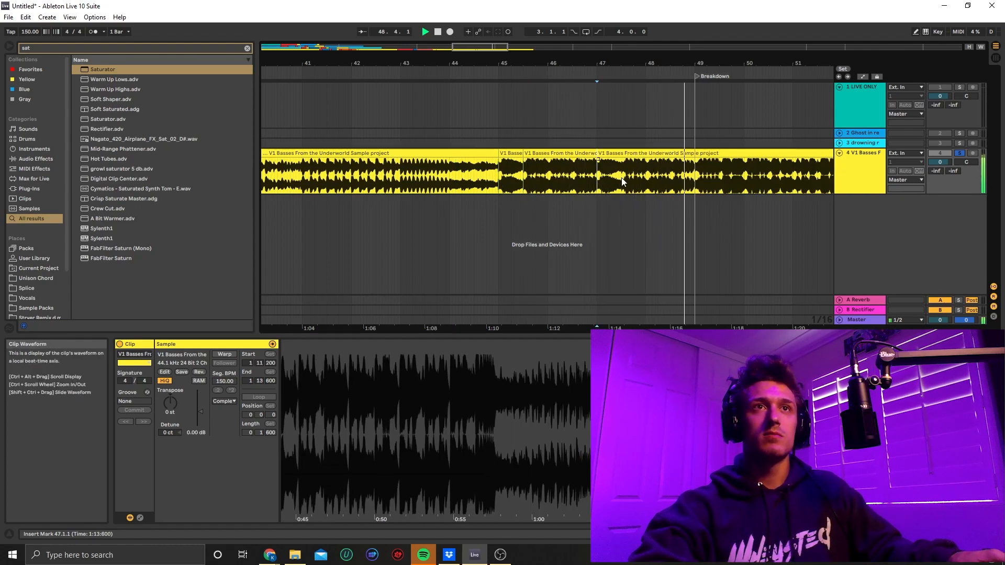
pyautogui.hotkey('ctrl', 'e')
# Step: Split V1 Basses around the Breakdown locator at 48.3.1, 49.1.1 and 49.3.1
pyautogui.click(671, 179)
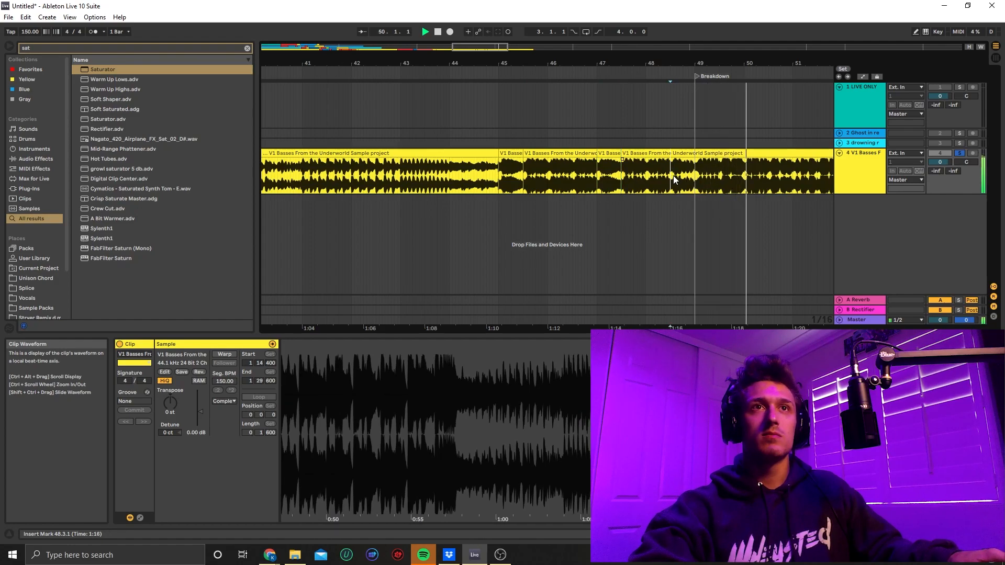
pyautogui.hotkey('ctrl', 'e')
pyautogui.click(697, 179)
pyautogui.hotkey('ctrl', 'e')
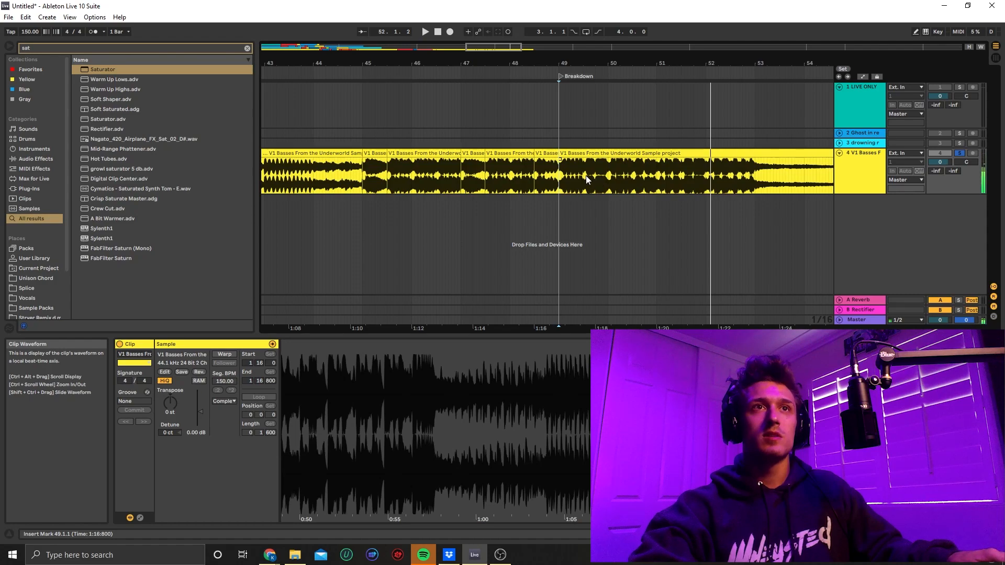
pyautogui.click(587, 180)
pyautogui.hotkey('ctrl', 'e')
# Step: Colour the clip from 45.1.1 to 45.3.1 red as the call and the clip from 45.3.1 to 47.1.1 blue as the response
pyautogui.hscroll(-2, 476, 202)
pyautogui.rightClick(438, 155)
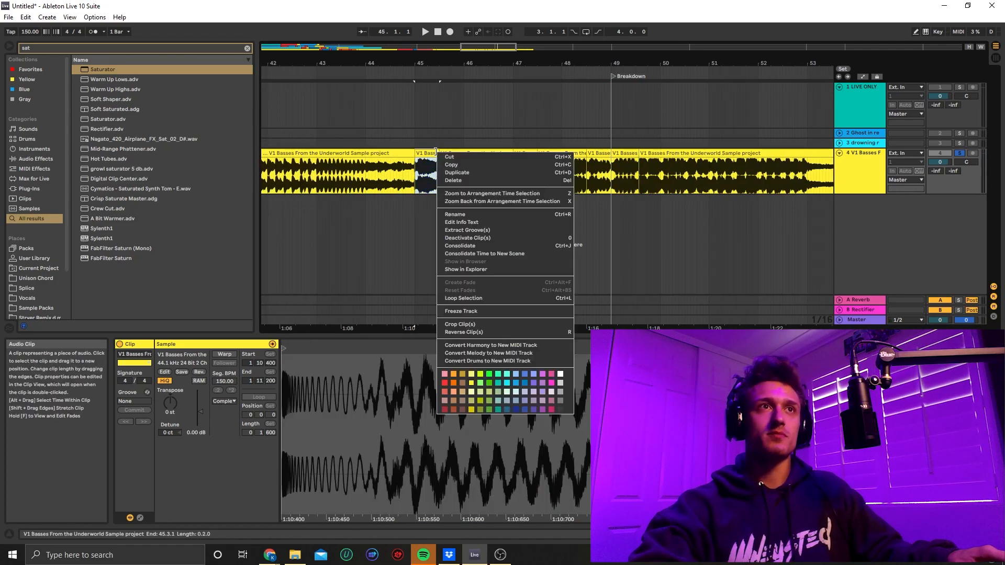
pyautogui.click(445, 383)
pyautogui.click(471, 157)
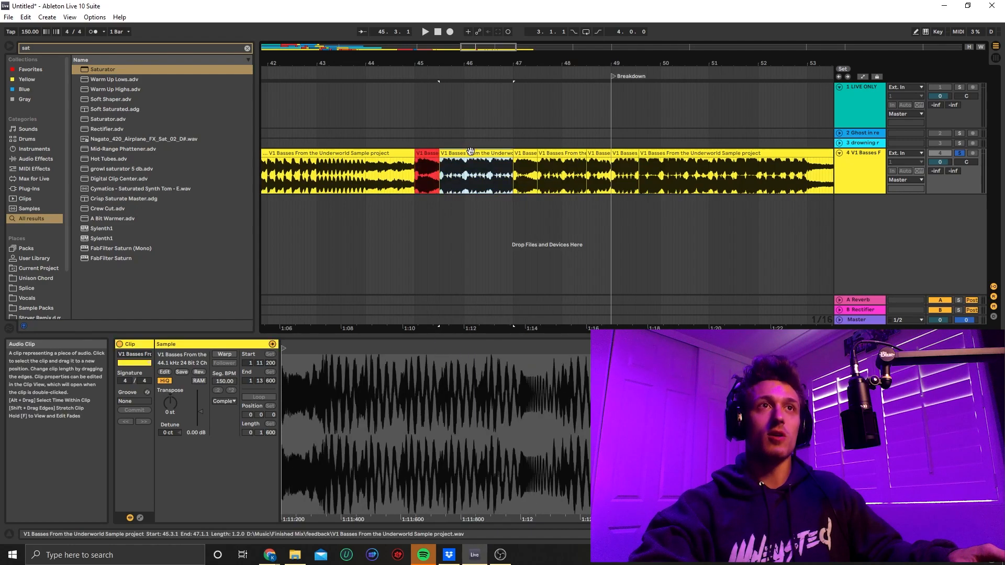
pyautogui.rightClick(472, 155)
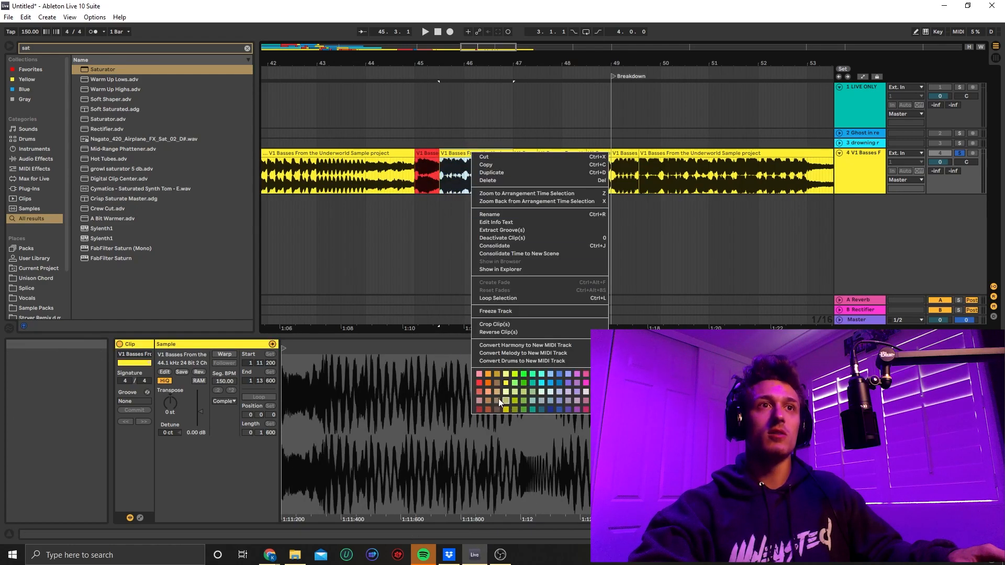
pyautogui.click(552, 386)
# Step: Colour the V1 Basses clip from 47.1.1 to 47.3.1 red as the next call
pyautogui.rightClick(523, 155)
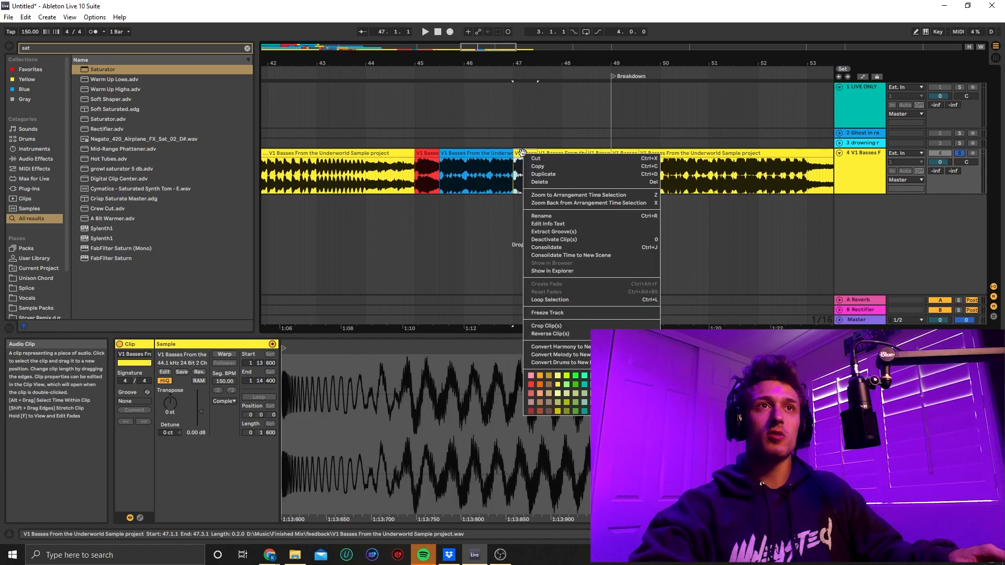
pyautogui.click(522, 389)
pyautogui.rightClick(523, 152)
pyautogui.click(532, 386)
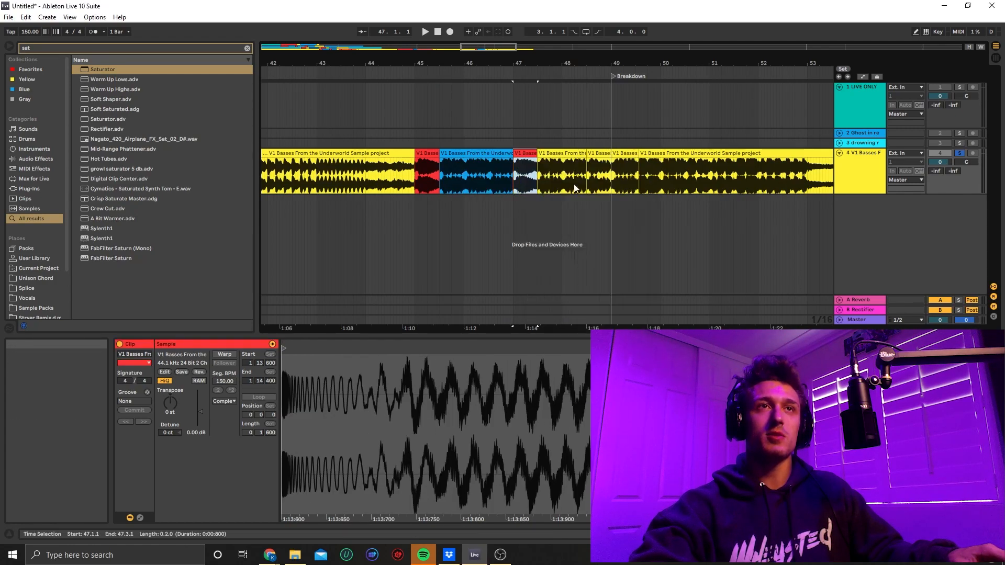
# Step: Colour the V1 Basses clip from 47.3.1 to 48.3.1 blue as the response and the clip from 49.1.1 to 49.3.2 red as the call
pyautogui.rightClick(574, 152)
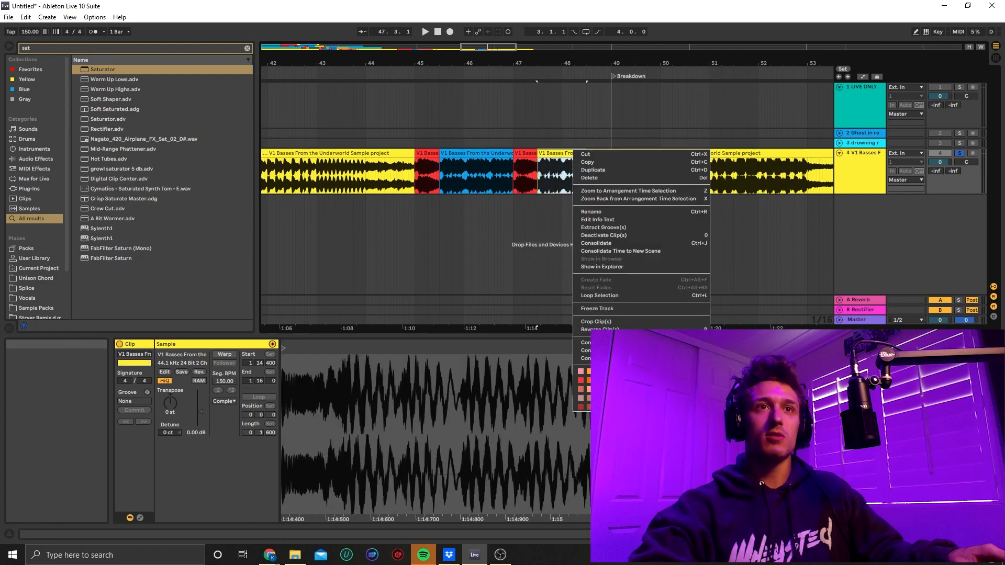
pyautogui.click(652, 380)
pyautogui.rightClick(599, 152)
pyautogui.click(636, 383)
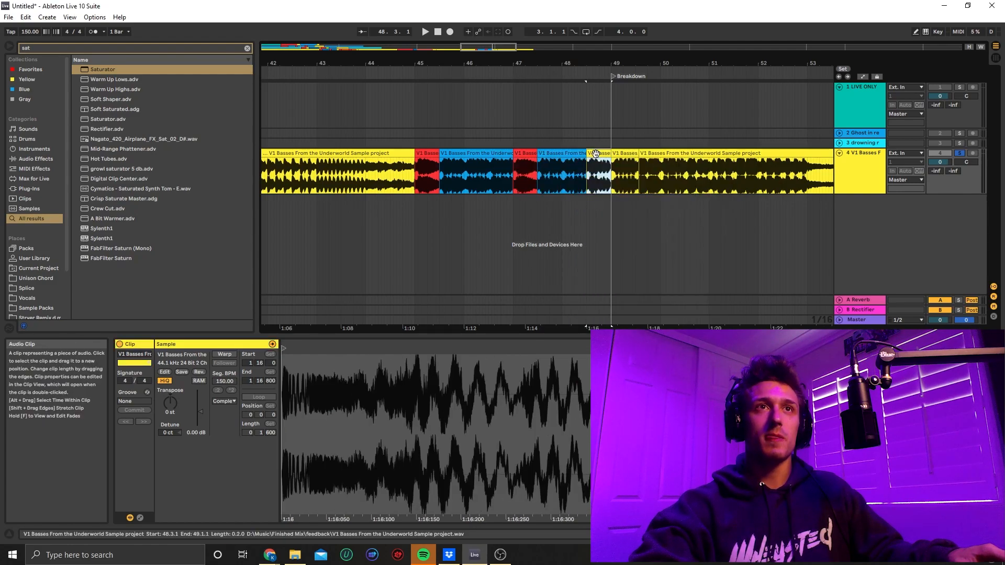
pyautogui.rightClick(625, 150)
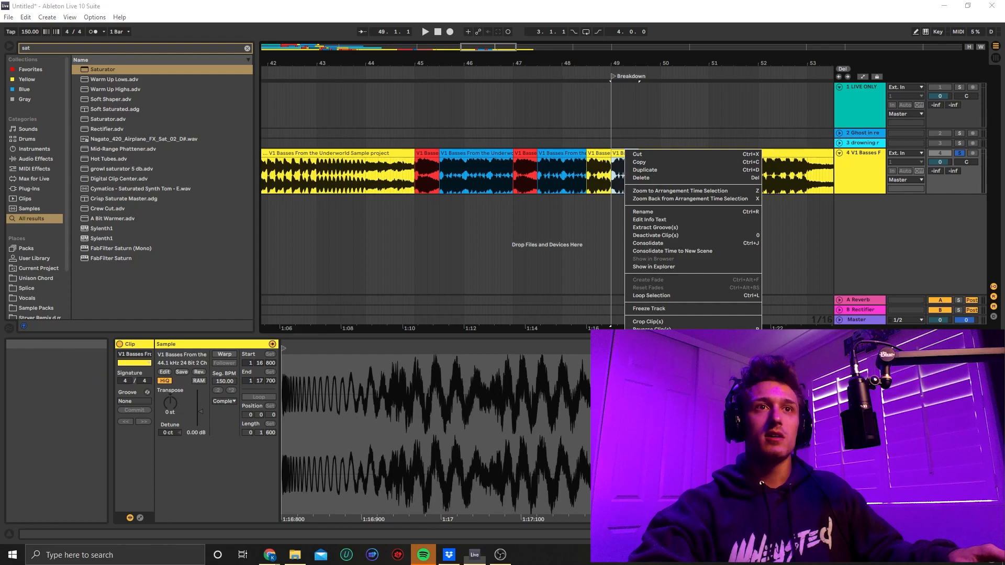
pyautogui.click(634, 385)
# Step: Split V1 Basses after the Breakdown locator at 51.1.1 and 50.3.2 during playback
pyautogui.click(667, 152)
pyautogui.click(710, 181)
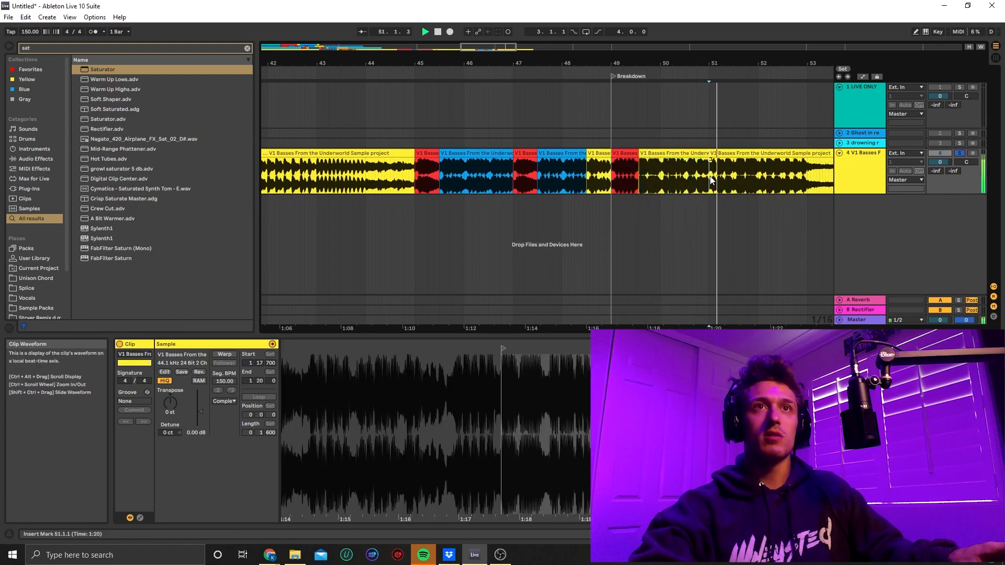
pyautogui.click(667, 176)
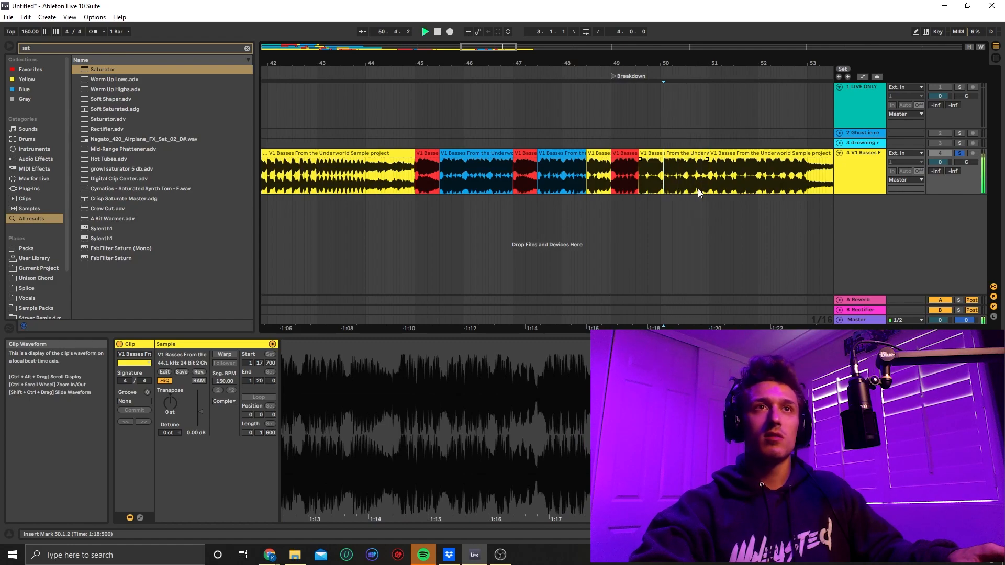
pyautogui.click(687, 174)
pyautogui.press('space')
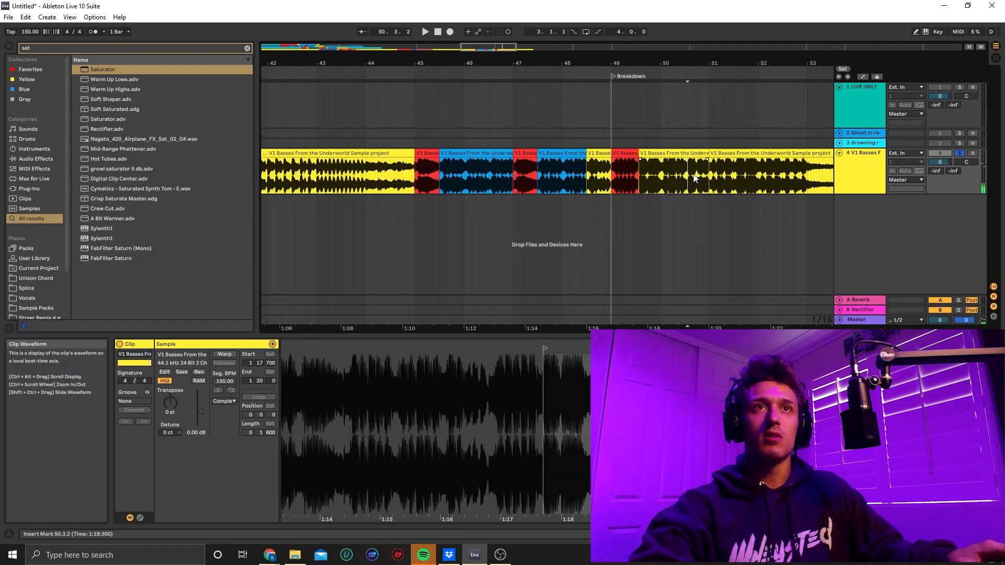
# Step: Colour the V1 Basses clip from 49.3.2 to 50.3.2 and the final clip starting at 51.1.1 blue as responses
pyautogui.rightClick(671, 154)
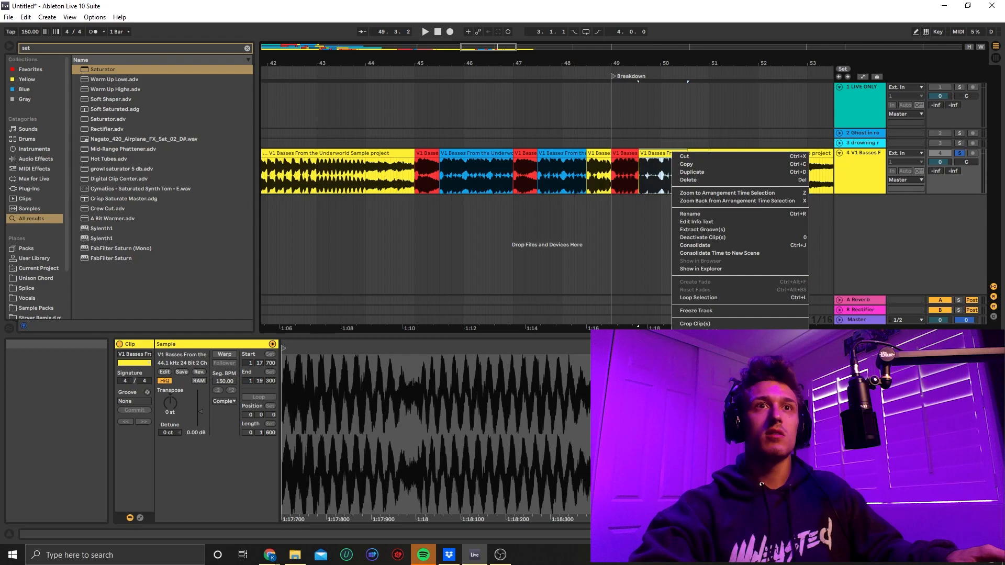
pyautogui.click(749, 416)
pyautogui.rightClick(724, 152)
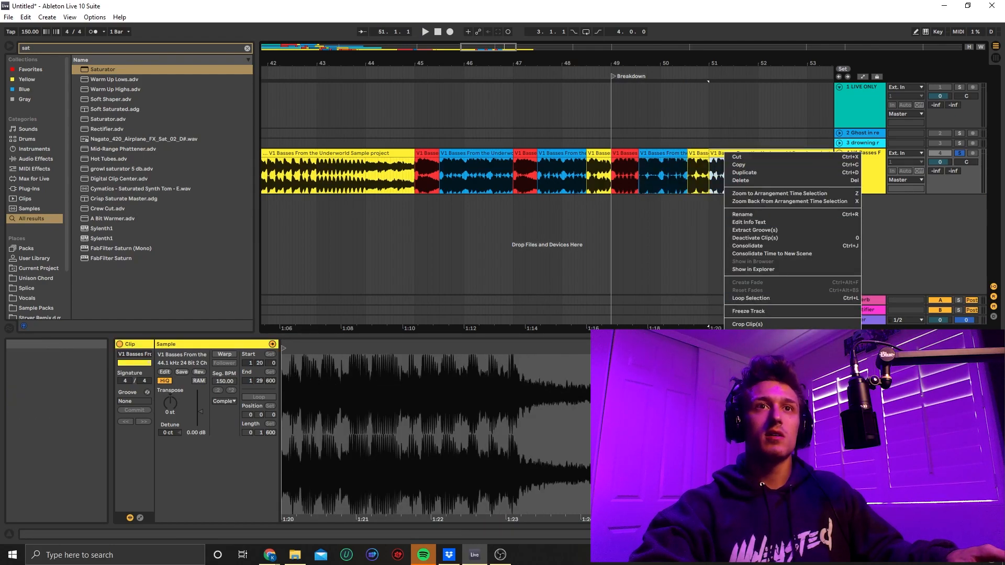
pyautogui.click(801, 416)
pyautogui.click(794, 187)
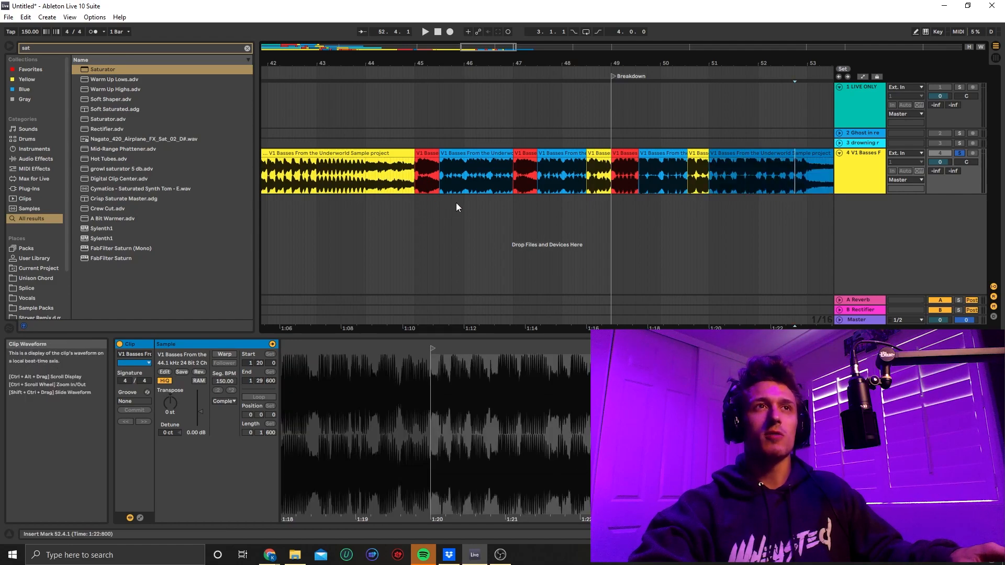
# Step: Play V1 Basses from 44.4.4 and extend the blue response clip before the Breakdown so it ends at 48.4.1
pyautogui.click(412, 178)
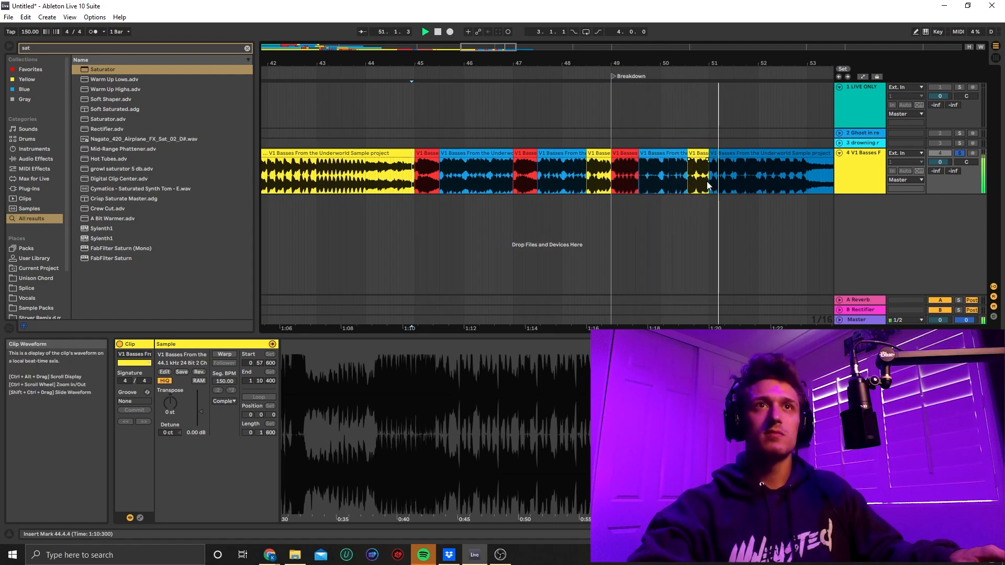
pyautogui.click(617, 180)
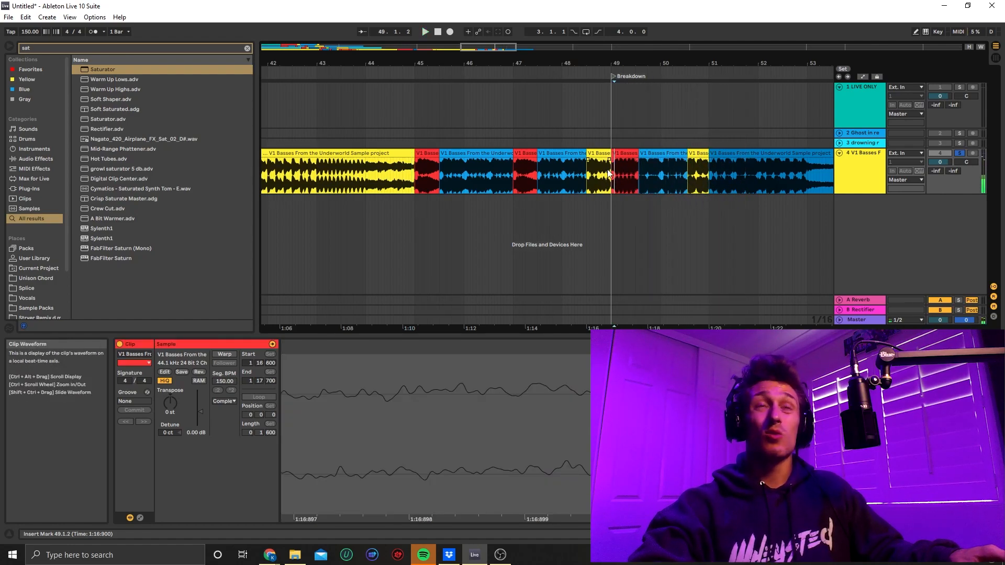
pyautogui.click(600, 173)
pyautogui.keyDown('ctrl'); pyautogui.scroll(5, 597, 175); pyautogui.keyUp('ctrl')
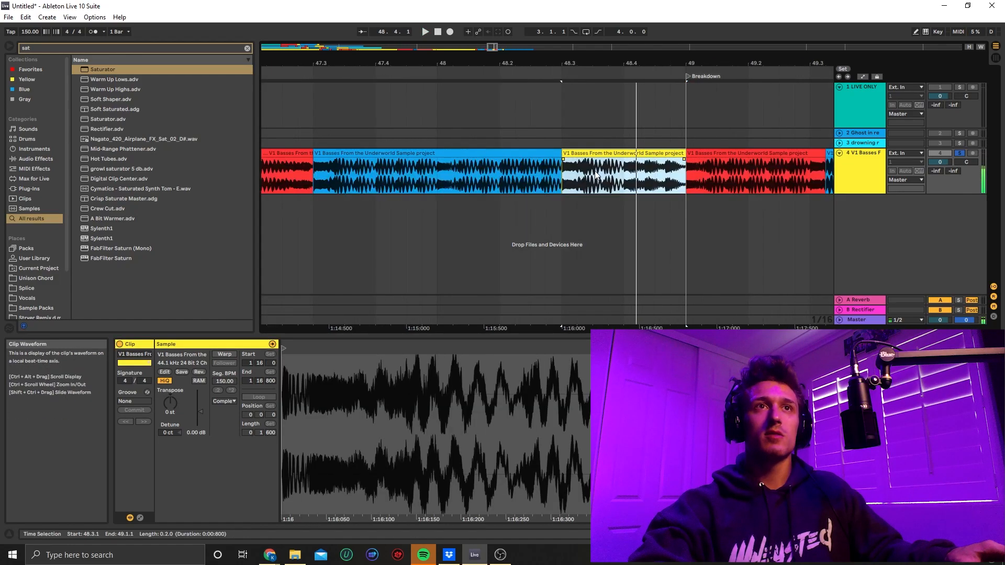
pyautogui.moveTo(562, 168); pyautogui.dragTo(623, 165)
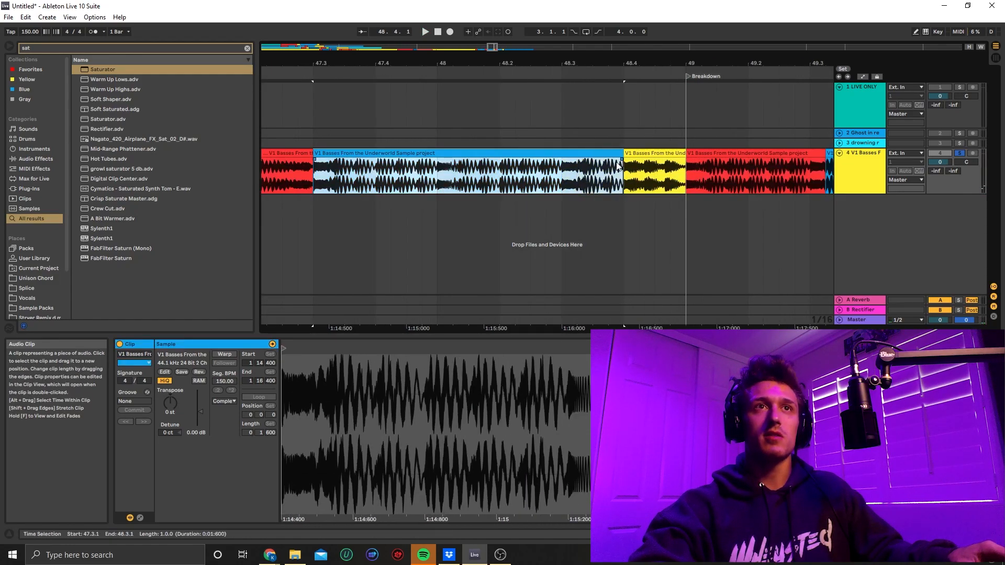
pyautogui.press('space')
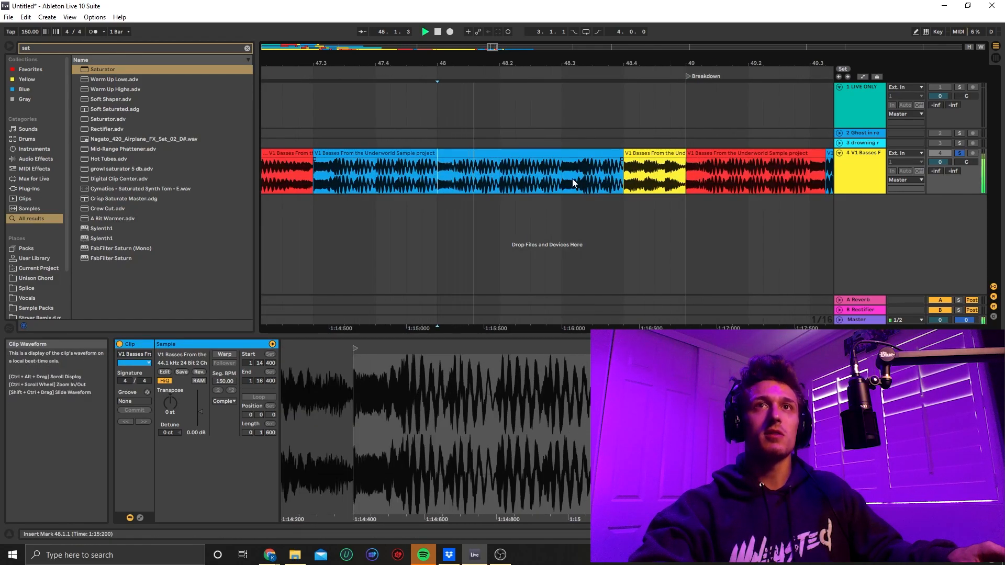
# Step: Replay the section from the Breakdown locator and extend its red call clip over the following blue clip to 50.3.2
pyautogui.keyDown('ctrl'); pyautogui.scroll(-4, 623, 193); pyautogui.keyUp('ctrl')
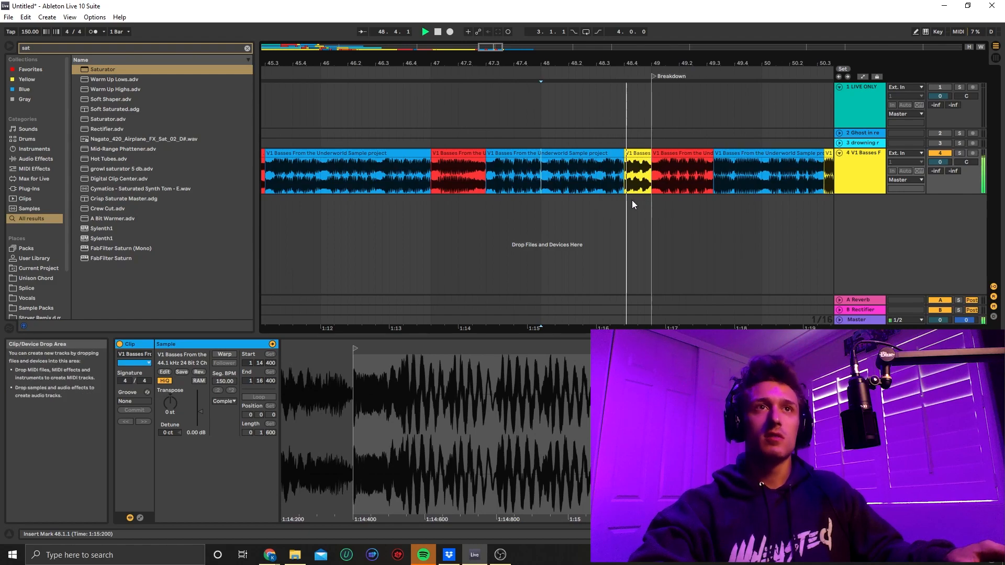
pyautogui.hscroll(2, 632, 200)
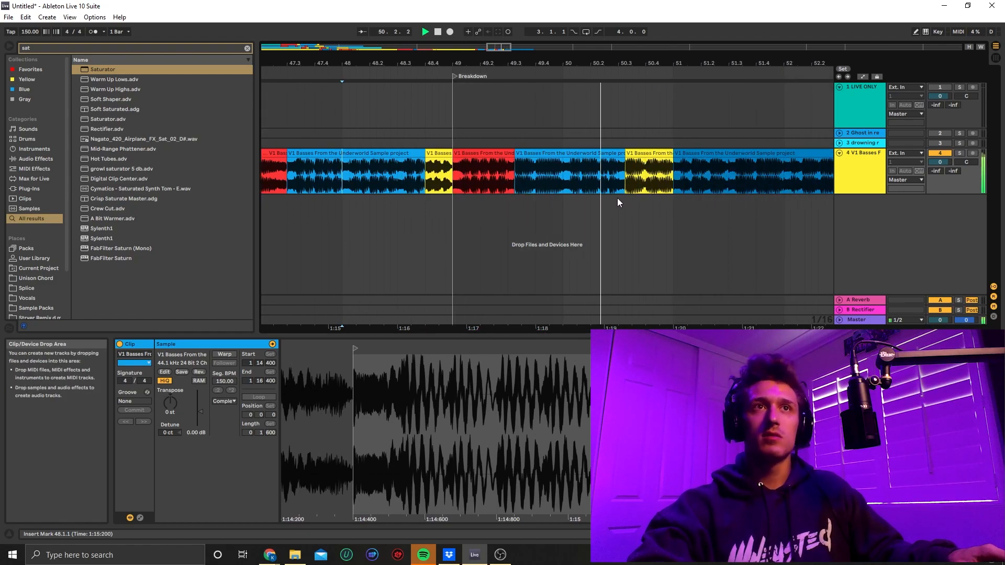
pyautogui.press('space')
pyautogui.press('space')
pyautogui.click(453, 173)
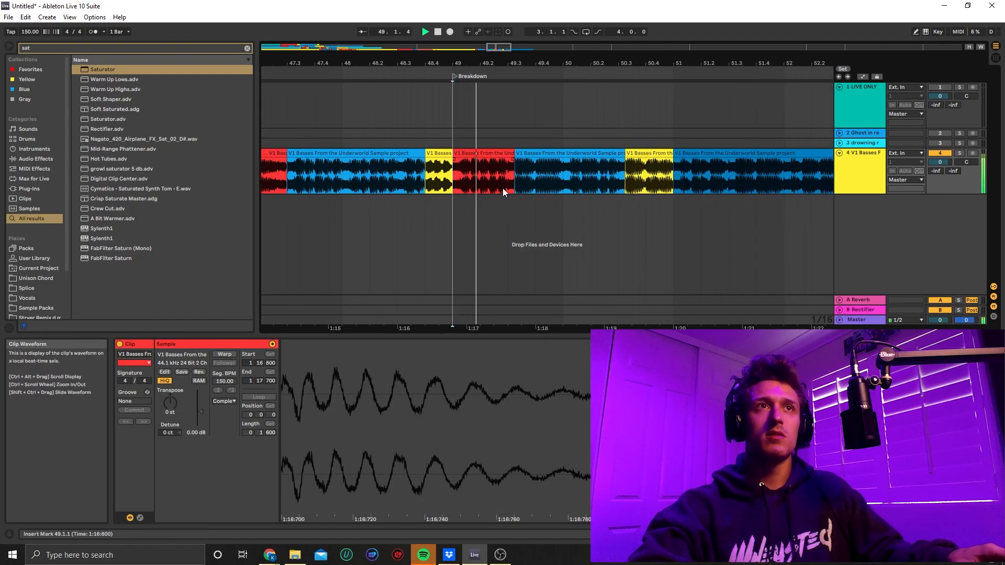
pyautogui.press('space')
pyautogui.press('space')
pyautogui.click(521, 172)
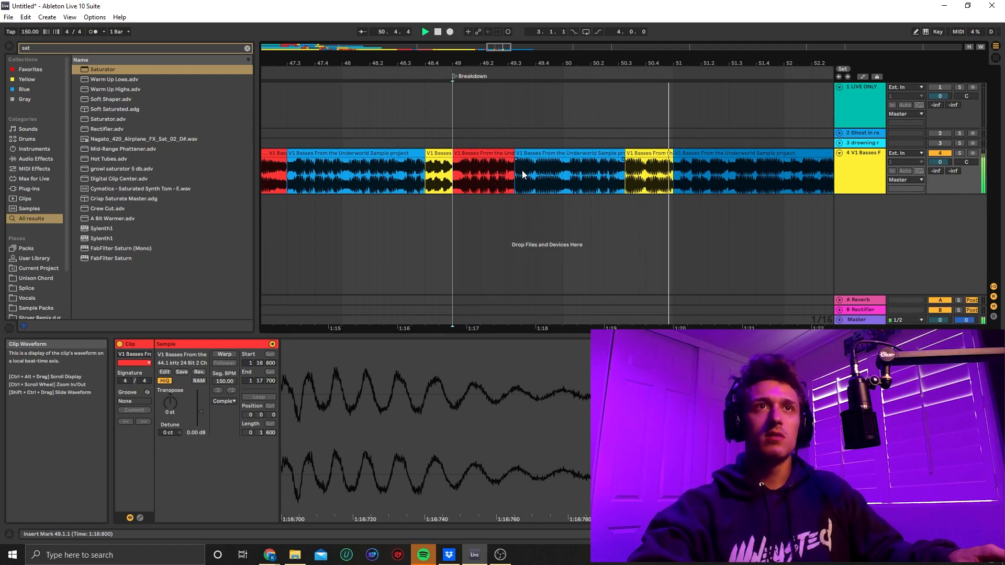
pyautogui.moveTo(514, 168); pyautogui.dragTo(625, 168)
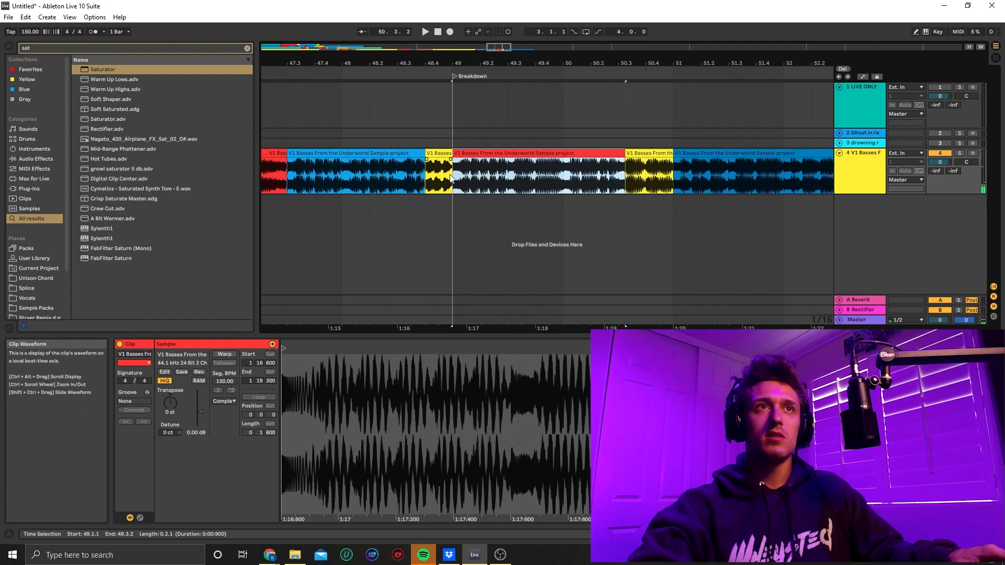
# Step: Review the coloured call-and-response phrases around the Breakdown and play V1 Basses from 44.3.4
pyautogui.press('-')
pyautogui.click(380, 176)
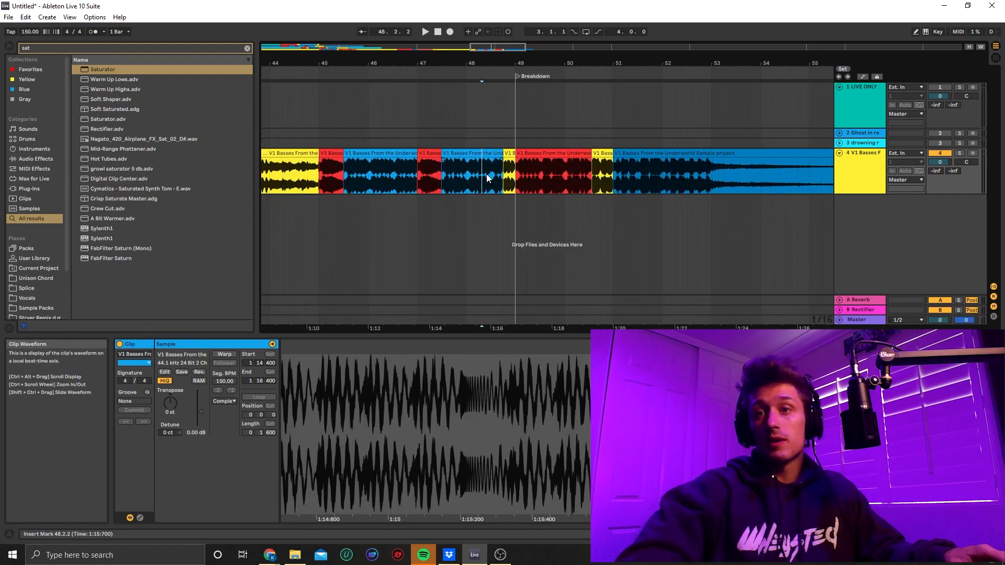
pyautogui.moveTo(517, 186); pyautogui.dragTo(589, 185)
pyautogui.moveTo(591, 185); pyautogui.dragTo(810, 184)
pyautogui.click(303, 182)
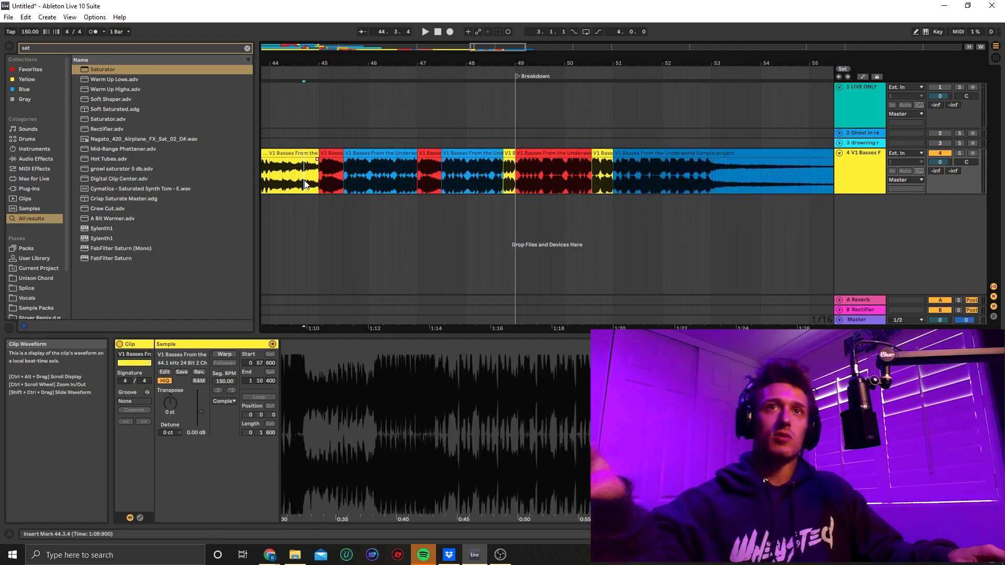
pyautogui.press('space')
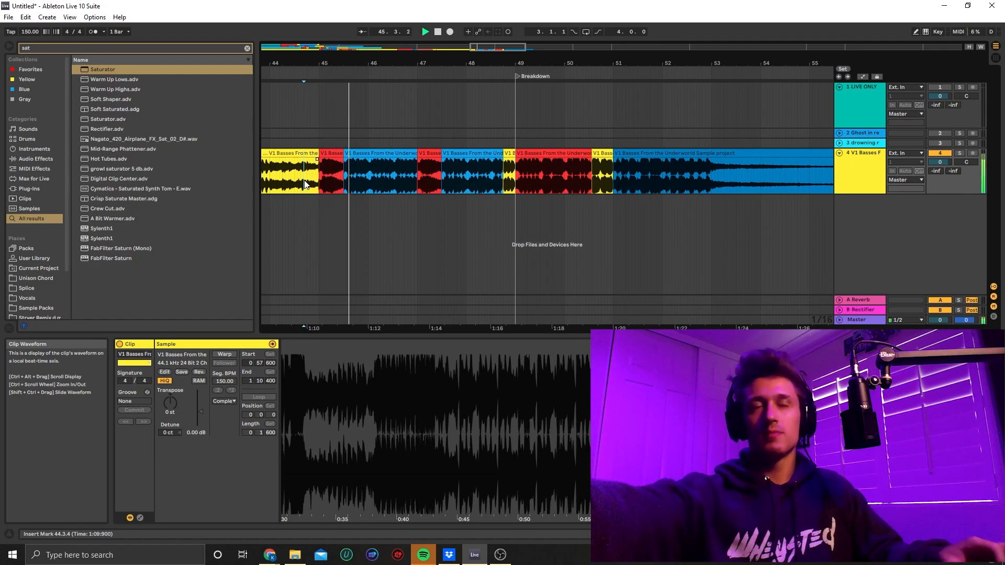